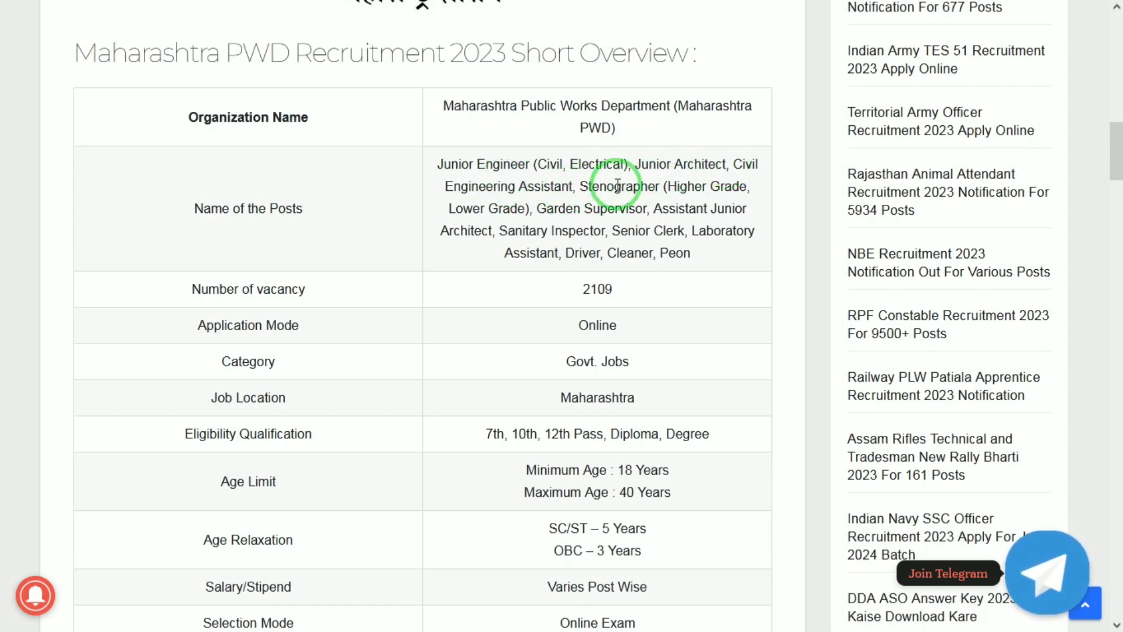
# Step: Scroll the JobsGyan PWD article past the short overview table to the Vacancy Details table
pyautogui.scroll(-4, 618, 238)
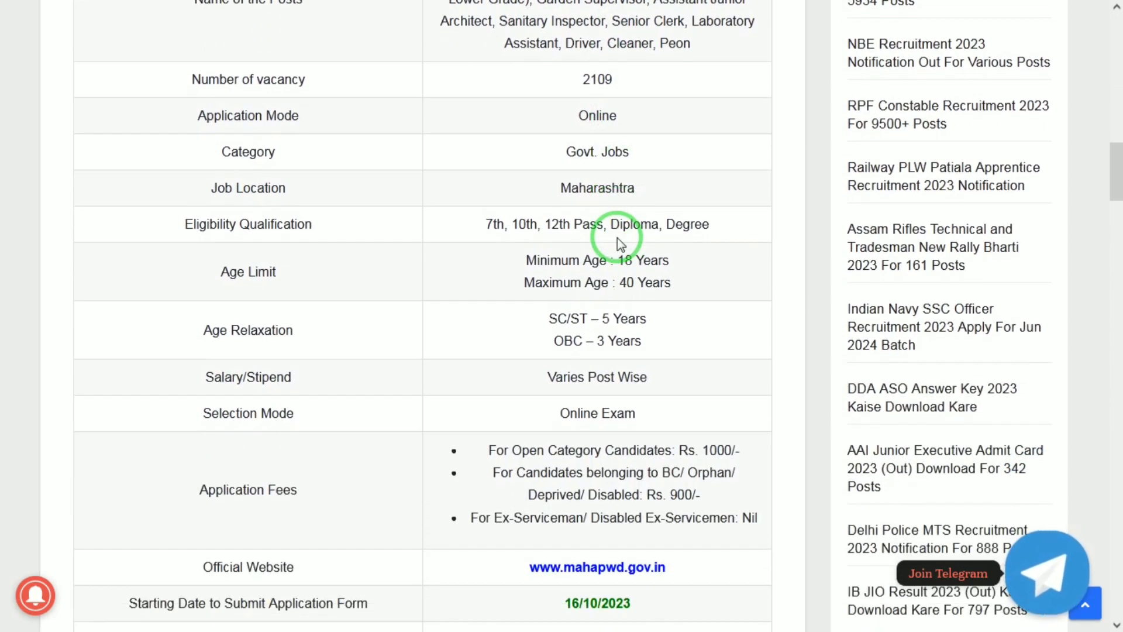
pyautogui.scroll(-2, 617, 237)
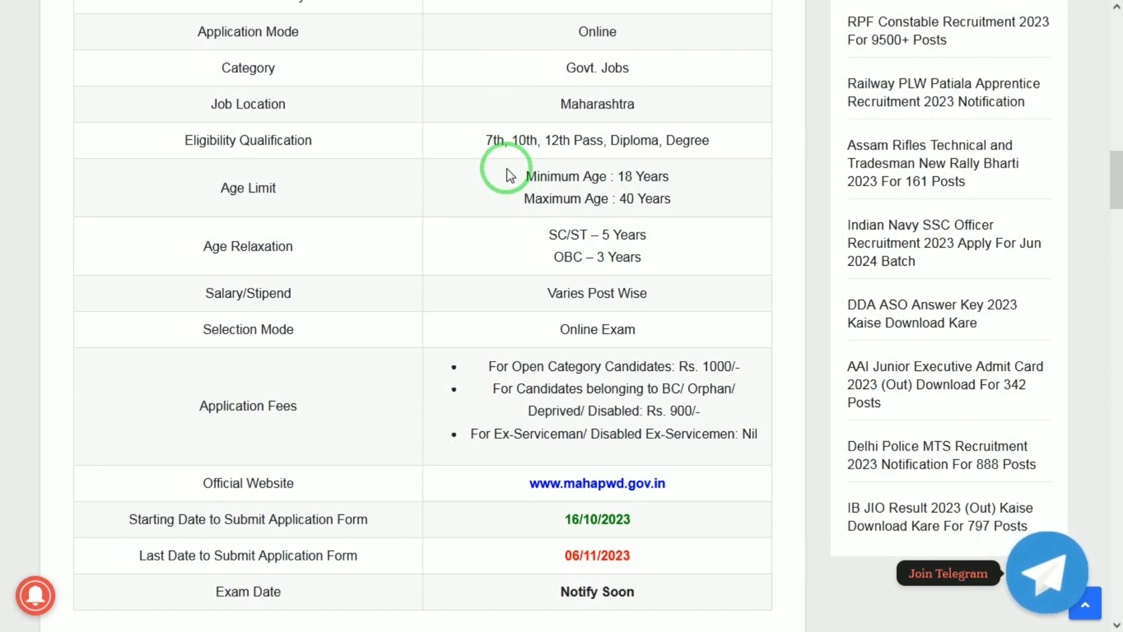
pyautogui.scroll(-3, 508, 174)
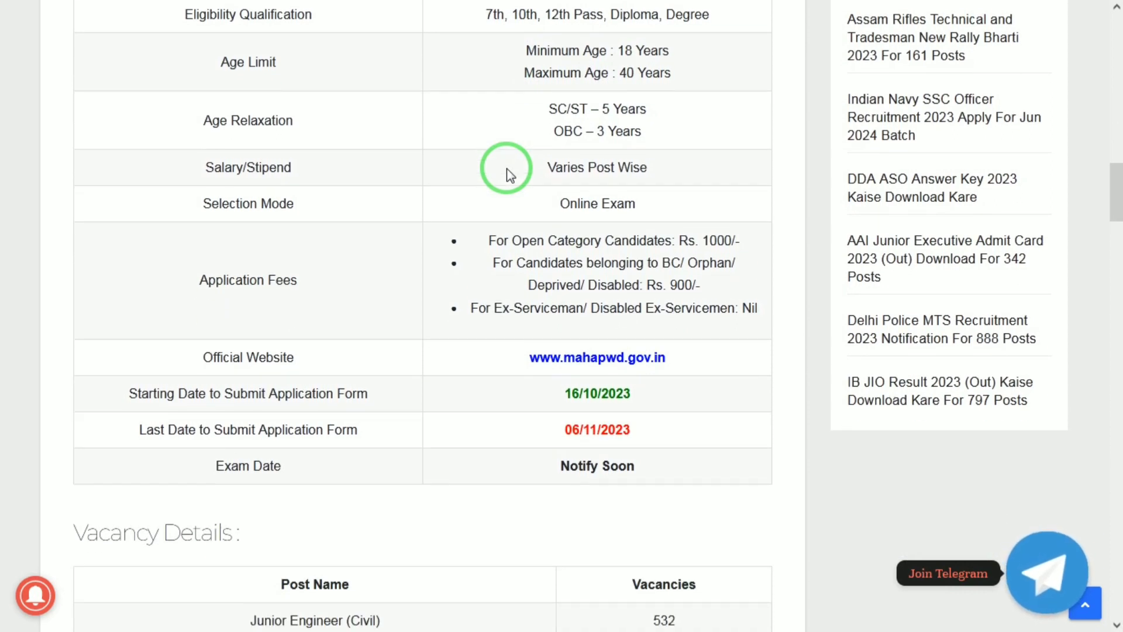
pyautogui.scroll(-1, 508, 175)
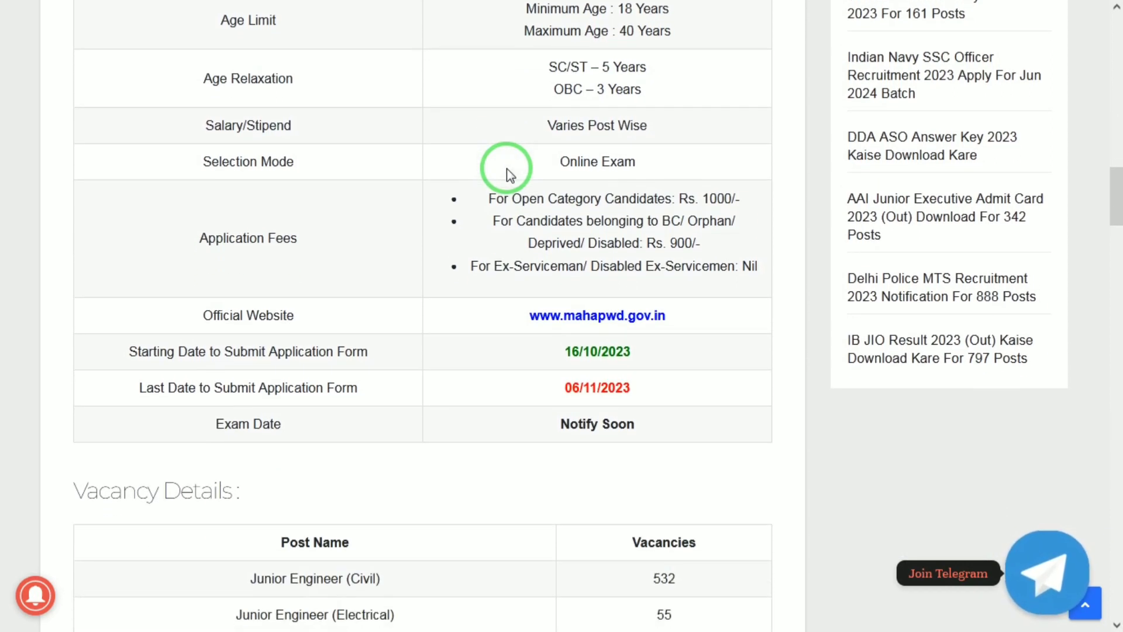
pyautogui.scroll(-2, 507, 174)
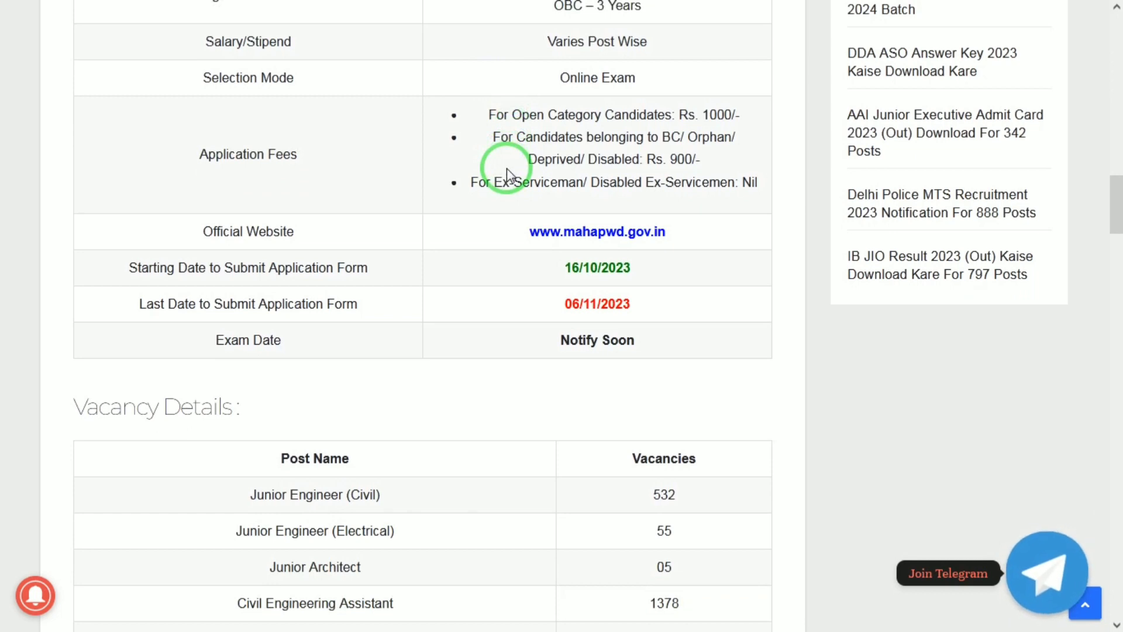
pyautogui.scroll(-1, 508, 175)
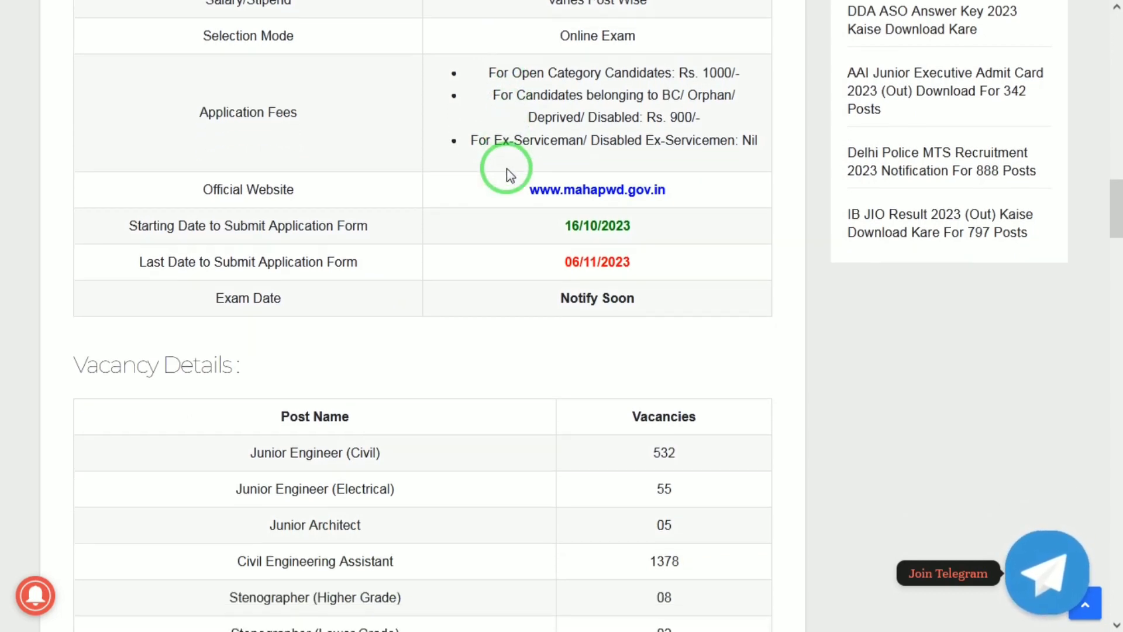
pyautogui.scroll(-2, 508, 175)
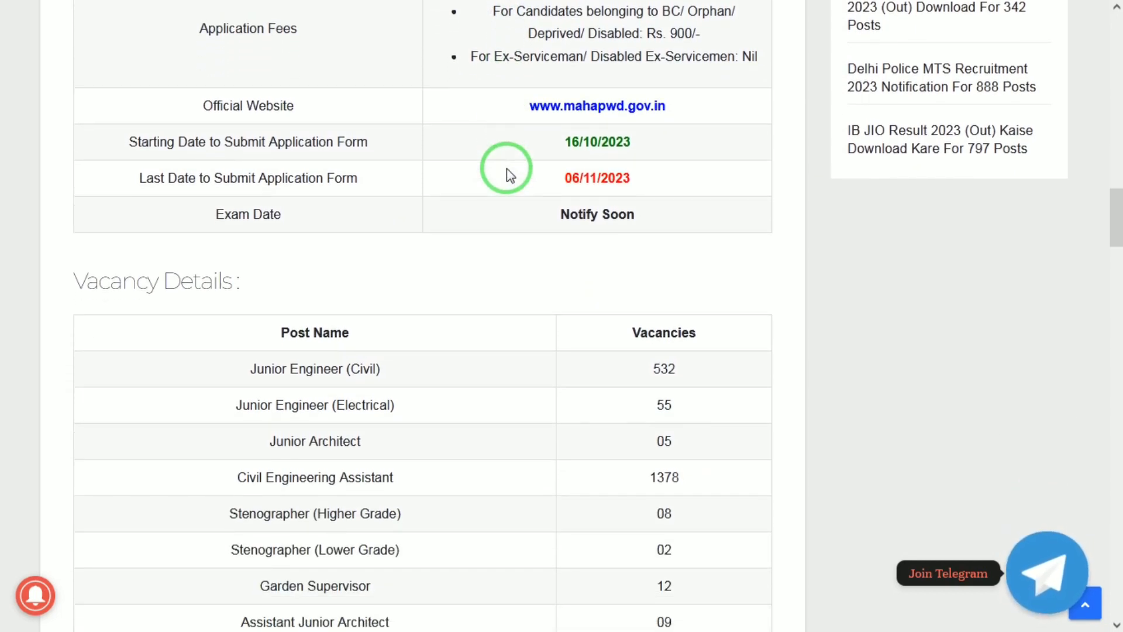
# Step: Scroll through vacancies, fees Rs. 1000/900, age limit 18–40 and salary to Important Dates
pyautogui.scroll(-5, 507, 175)
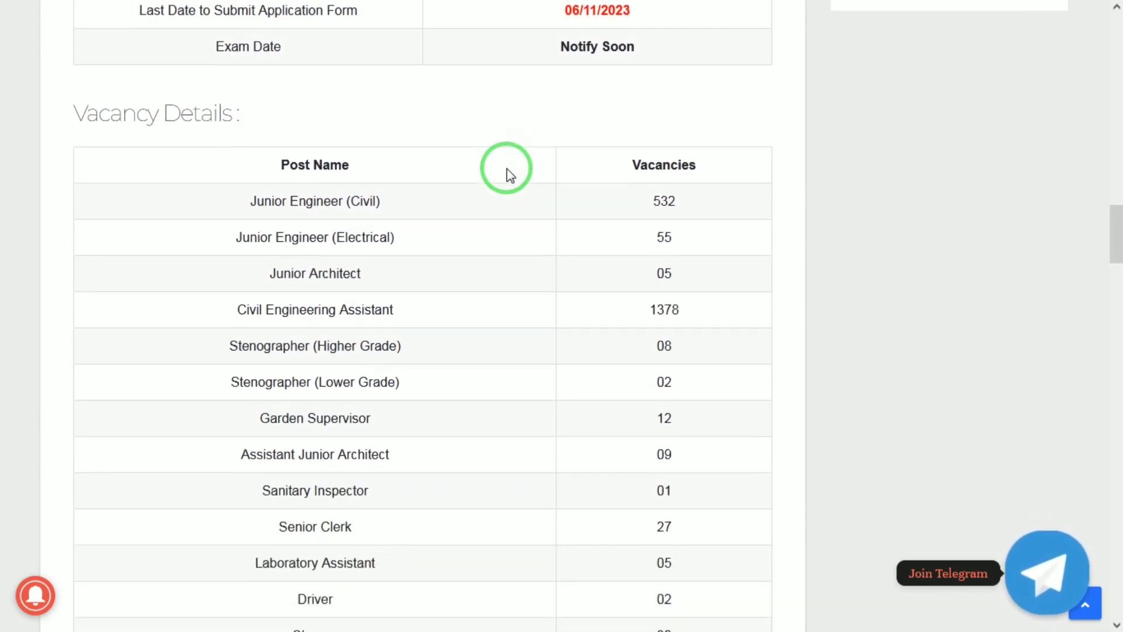
pyautogui.scroll(-1, 509, 174)
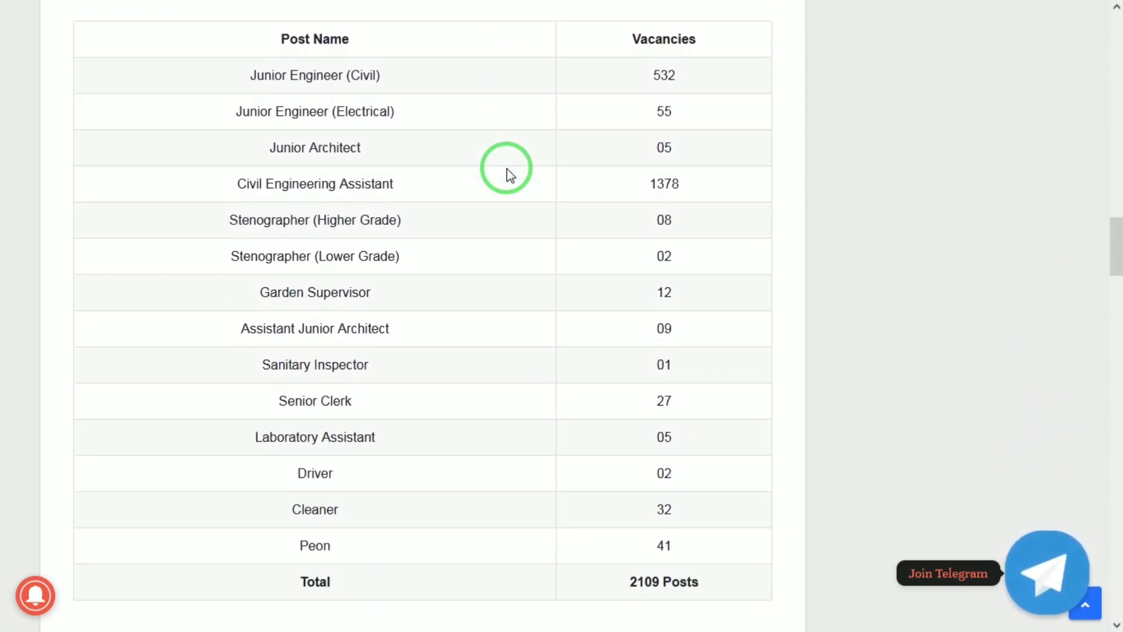
pyautogui.scroll(-5, 509, 175)
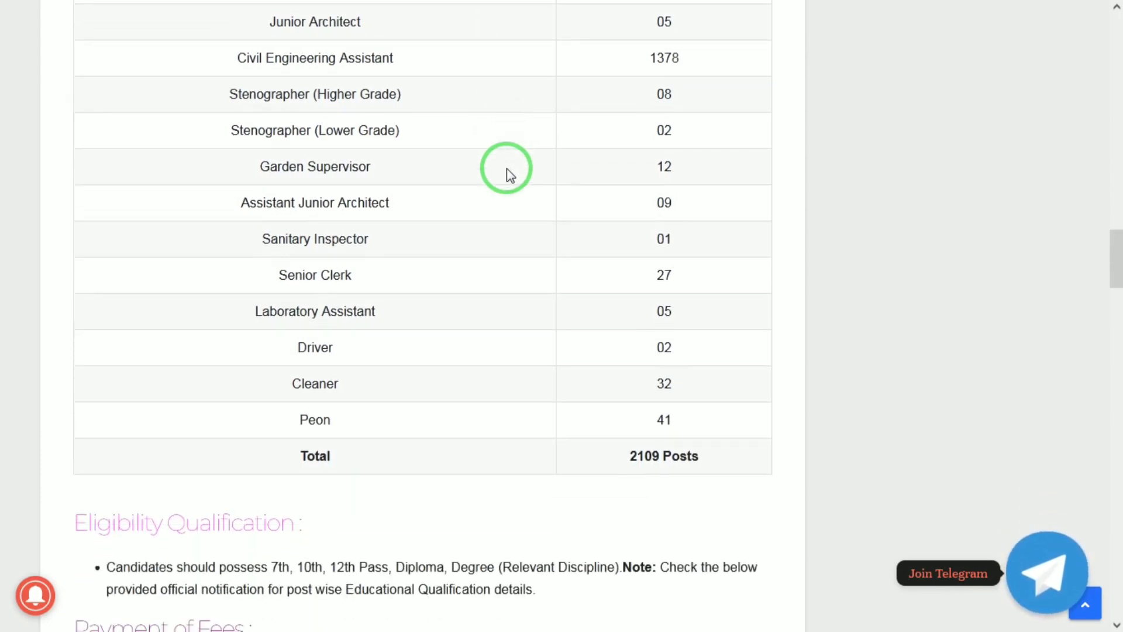
pyautogui.scroll(-3, 509, 175)
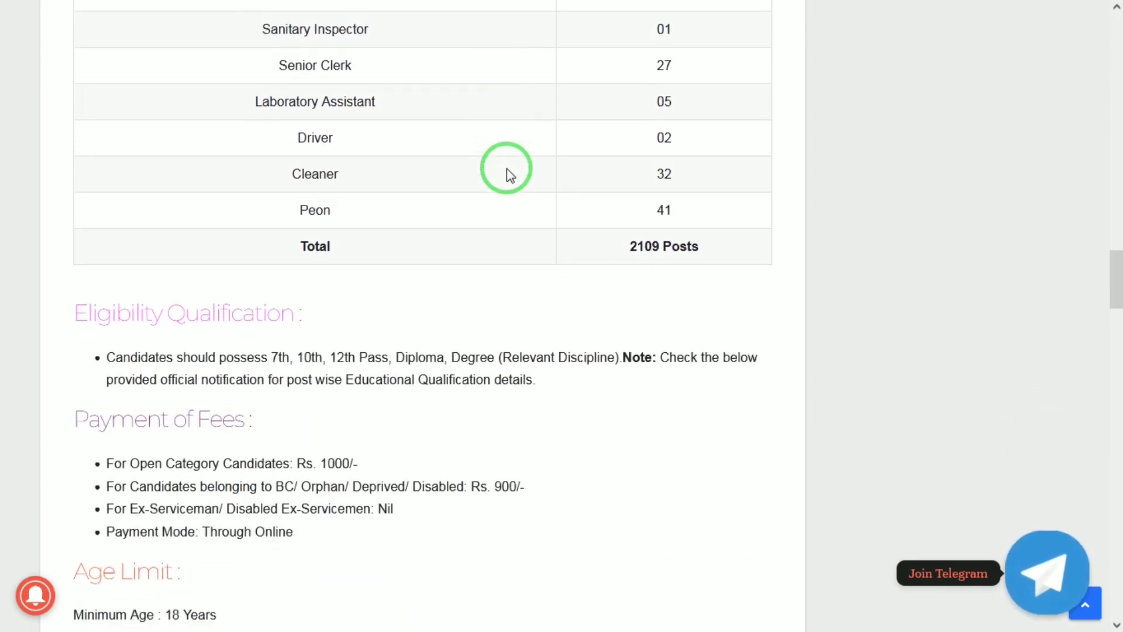
pyautogui.scroll(-2, 509, 175)
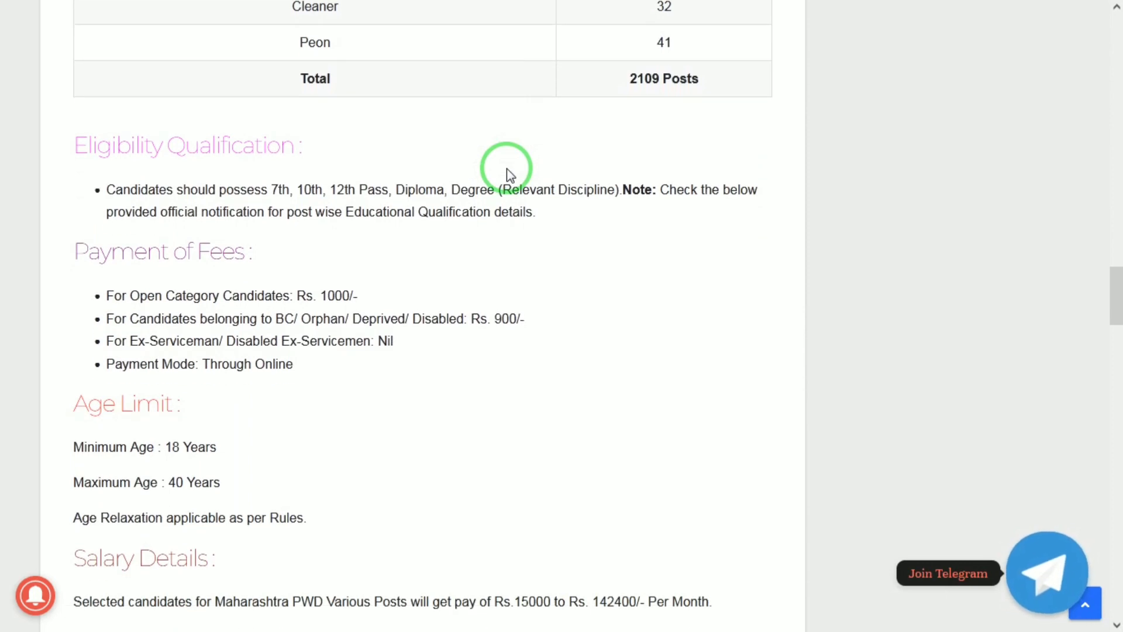
pyautogui.scroll(-3, 509, 175)
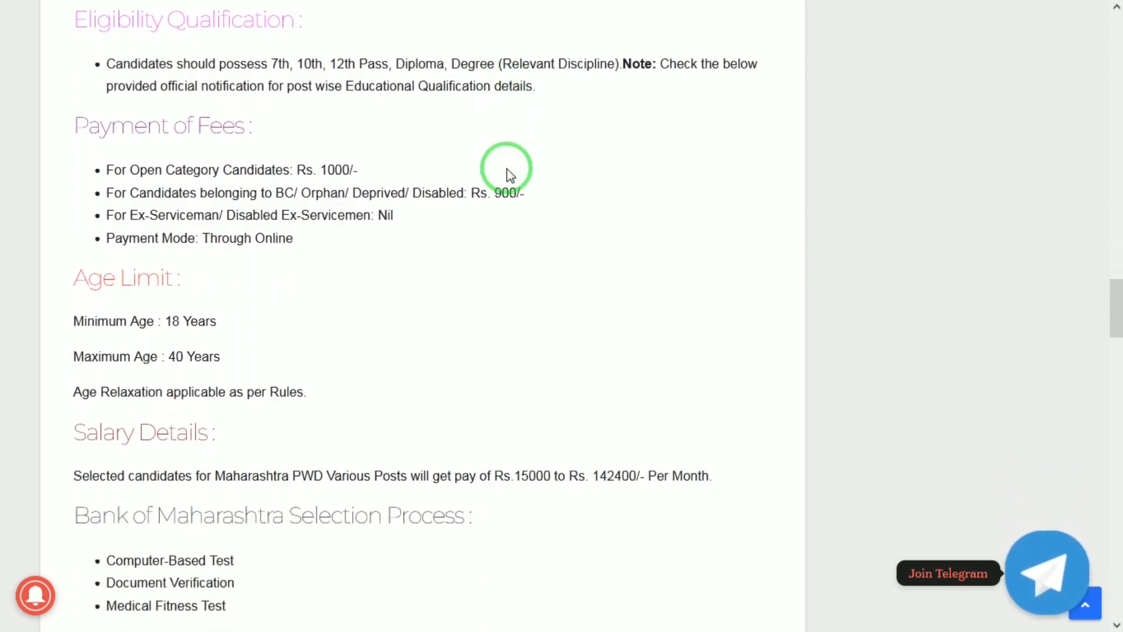
pyautogui.scroll(-1, 509, 174)
pyautogui.scroll(-1, 509, 174)
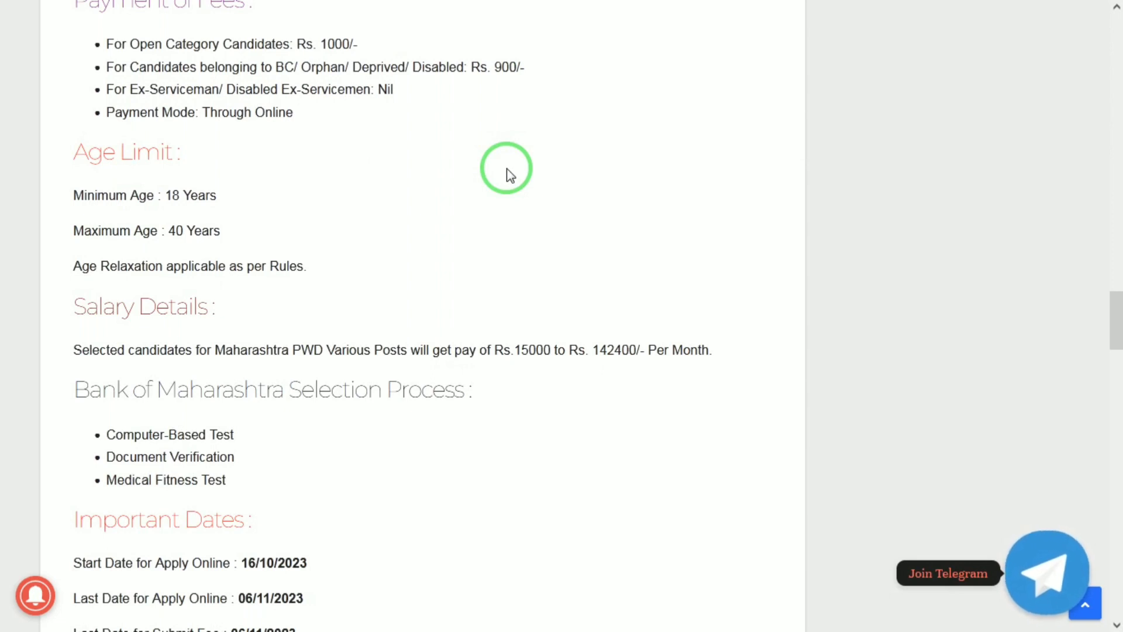
pyautogui.scroll(-2, 509, 174)
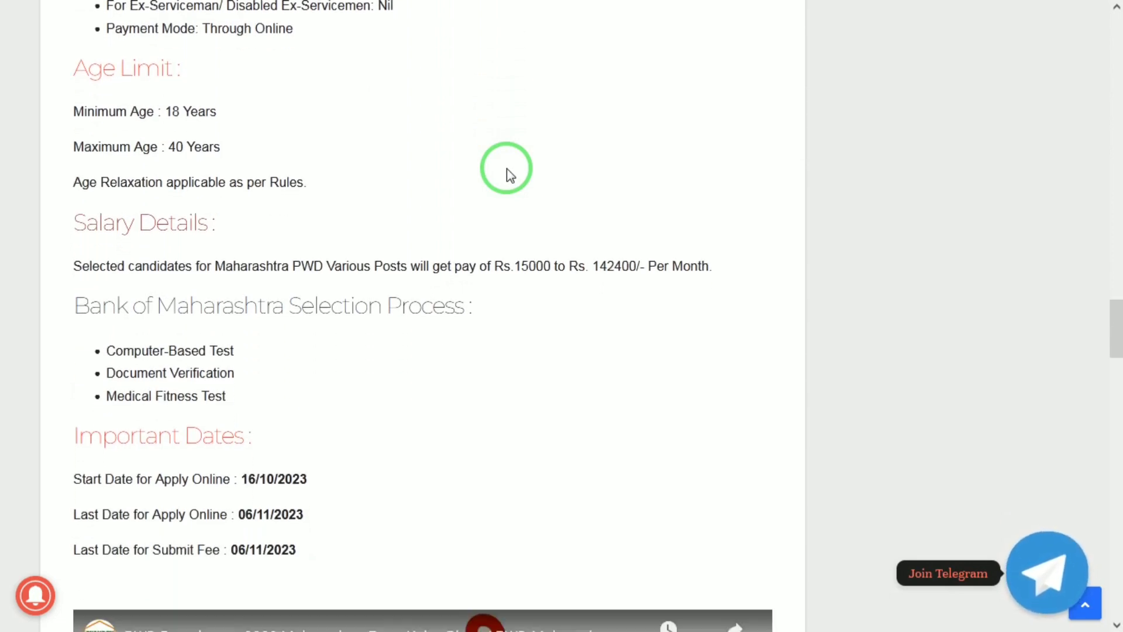
pyautogui.scroll(2, 509, 175)
pyautogui.scroll(1, 509, 175)
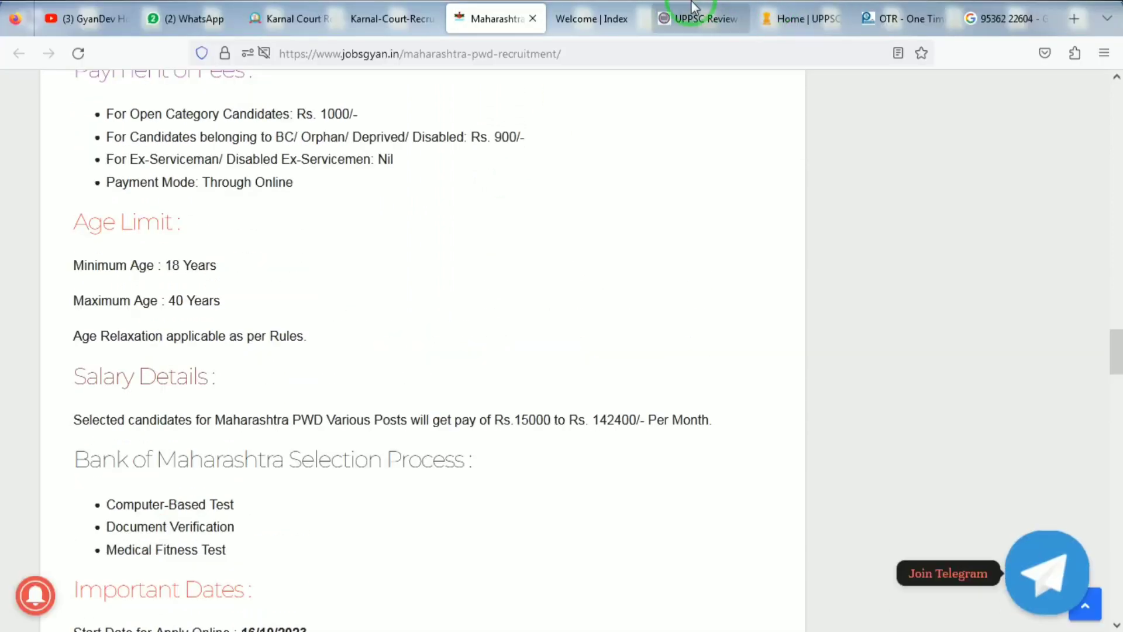
# Step: Open the PWD registration form, close the Instructions notice and accept the Privacy Notice
pyautogui.click(599, 6)
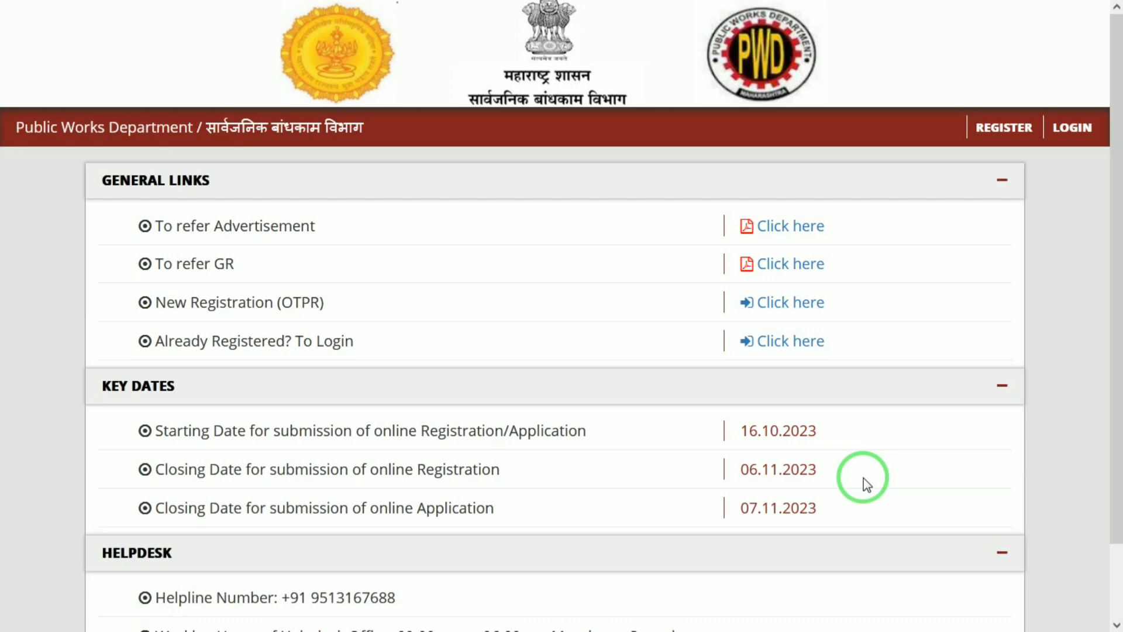
pyautogui.click(1004, 140)
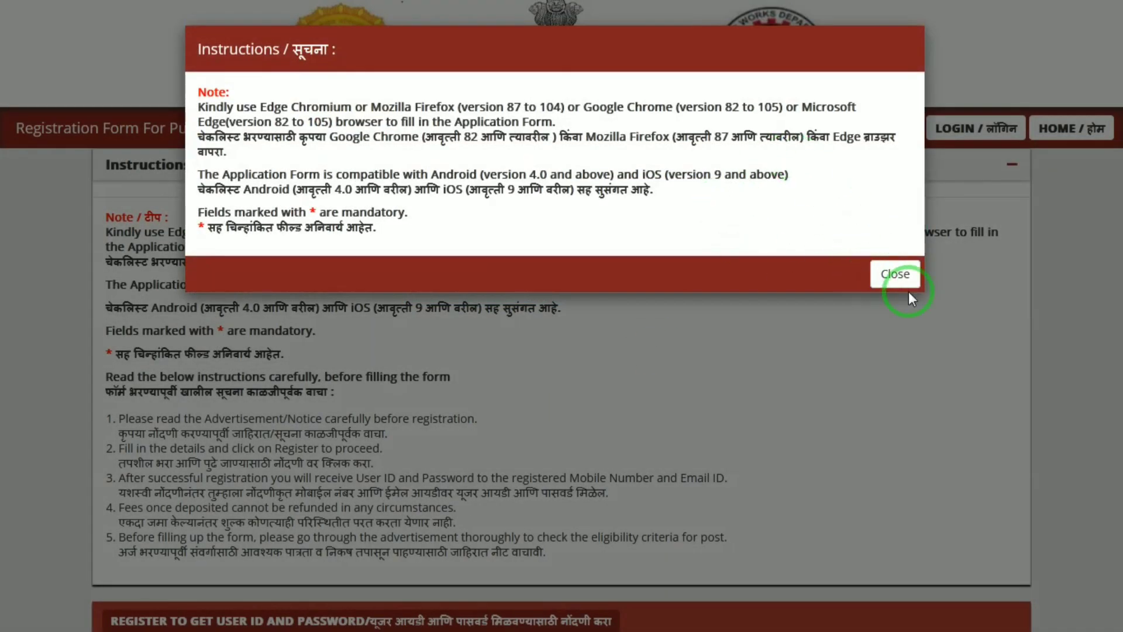
pyautogui.click(895, 280)
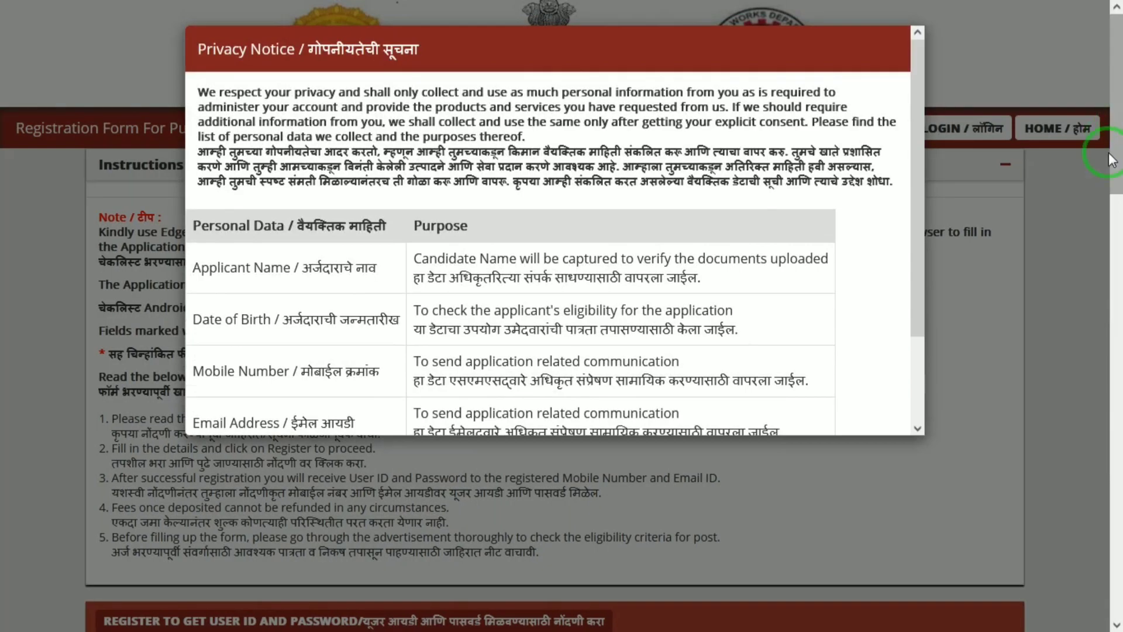
pyautogui.scroll(-2, 915, 249)
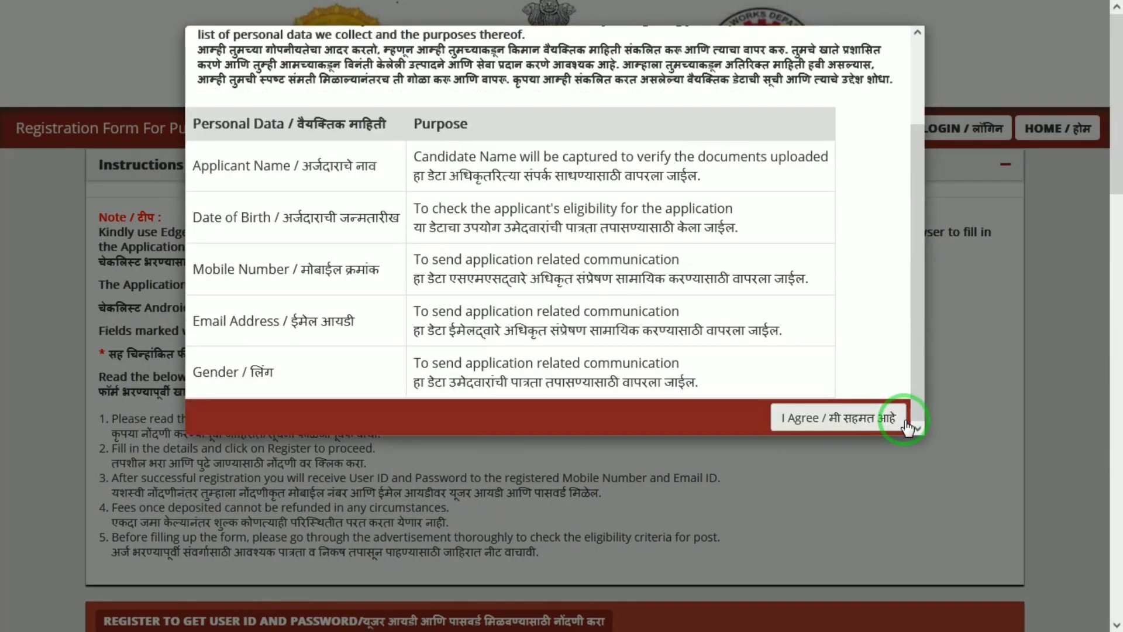
pyautogui.click(849, 418)
pyautogui.moveTo(1115, 187); pyautogui.dragTo(1117, 281)
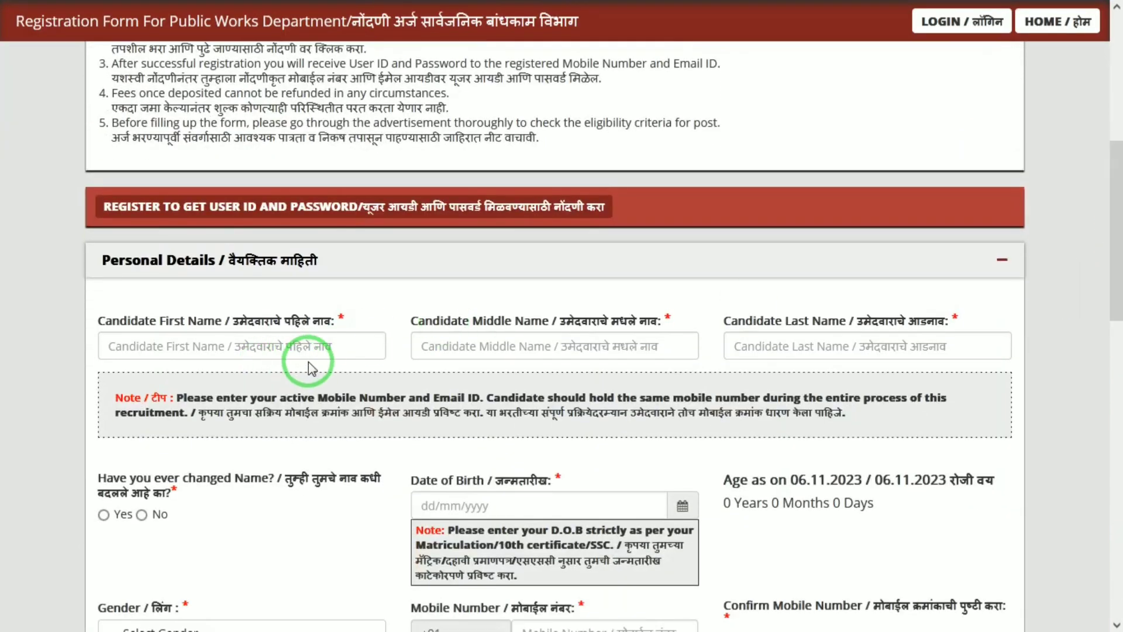
# Step: Enter the candidate's first name and last name on the registration form
pyautogui.click(283, 351)
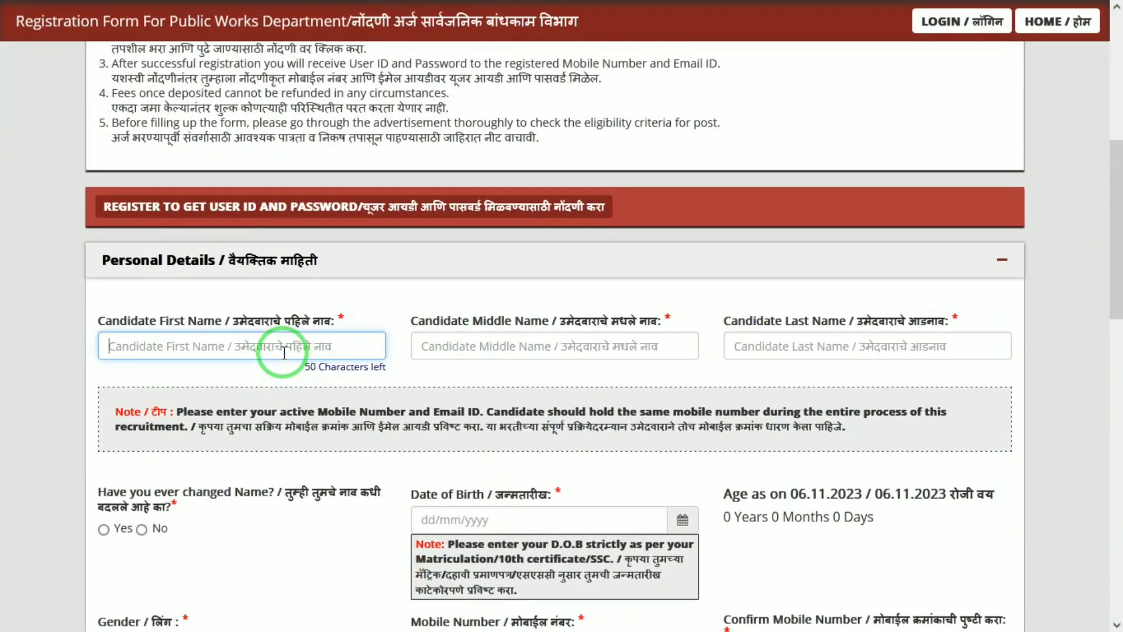
pyautogui.press('Tab')
pyautogui.press('Tab')
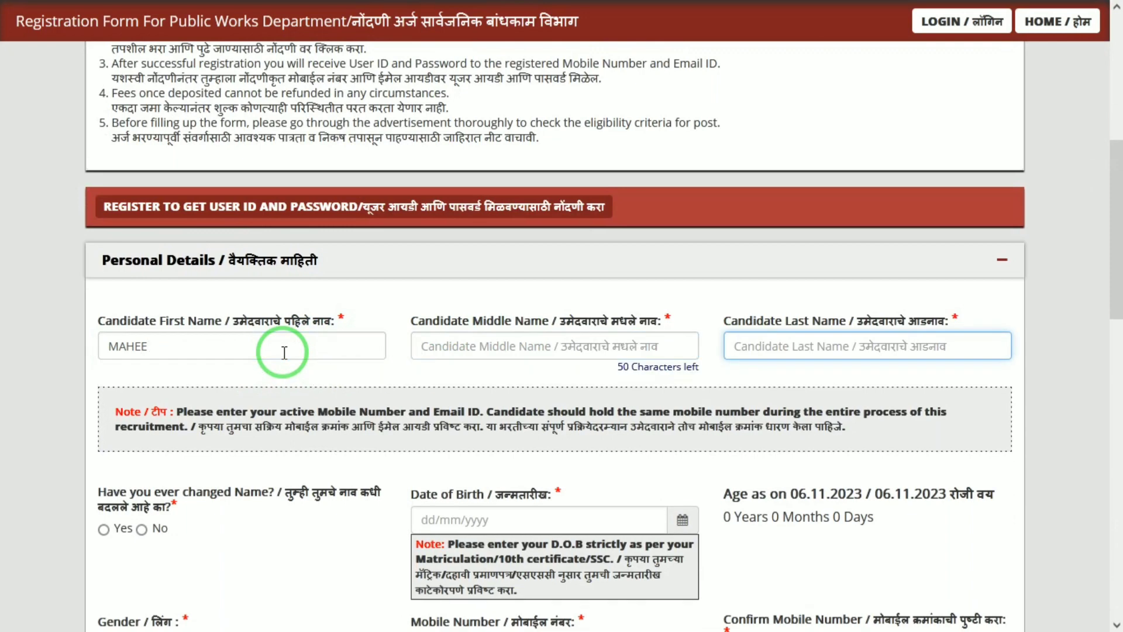
pyautogui.click(813, 289)
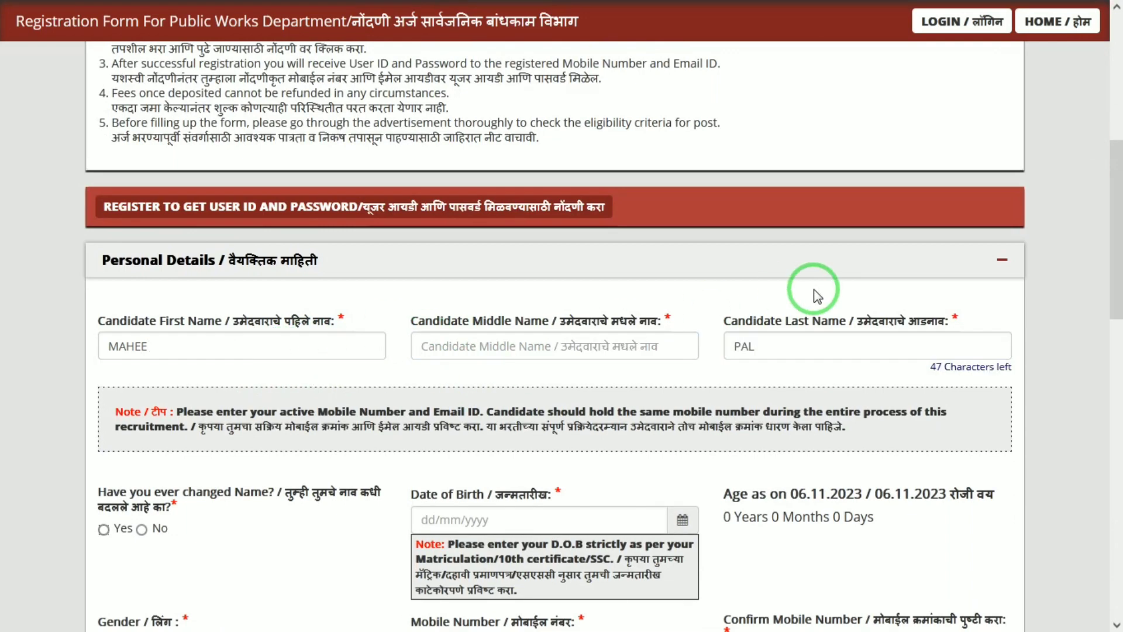
pyautogui.moveTo(1111, 183); pyautogui.dragTo(1116, 246)
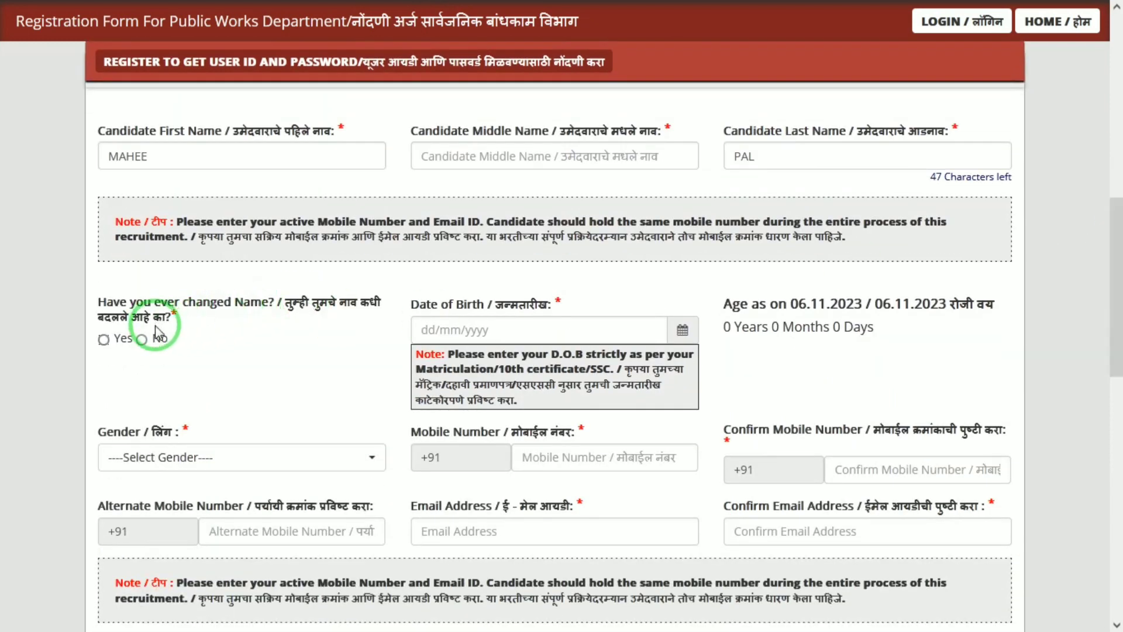
# Step: Answer No to name change and pick birth date 01/01/2000 from the calendar
pyautogui.click(142, 343)
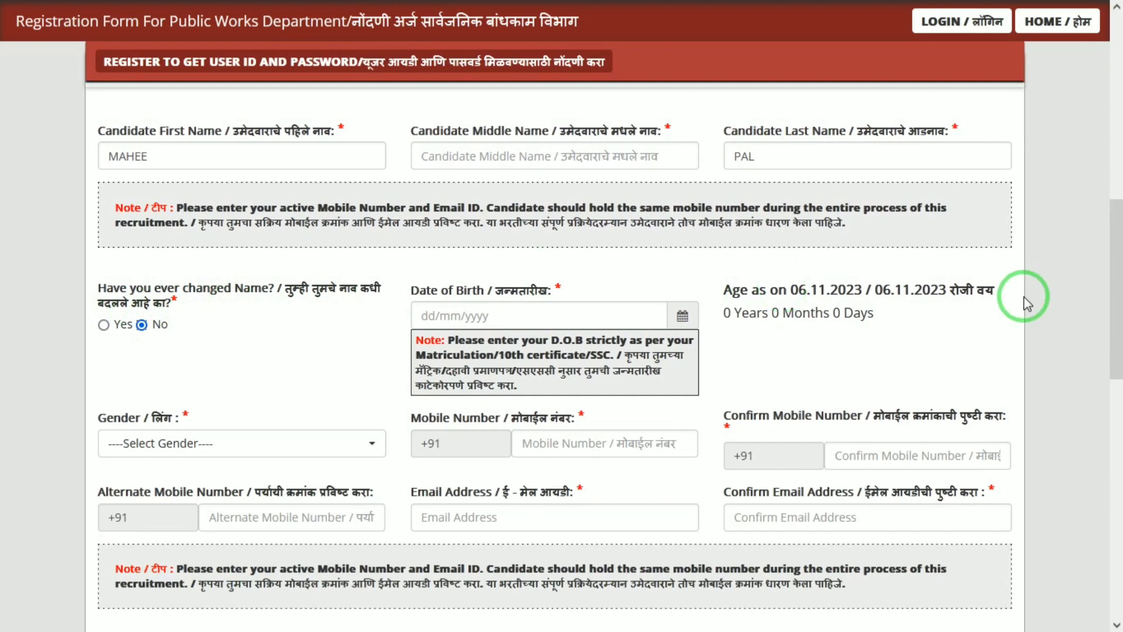
pyautogui.click(680, 318)
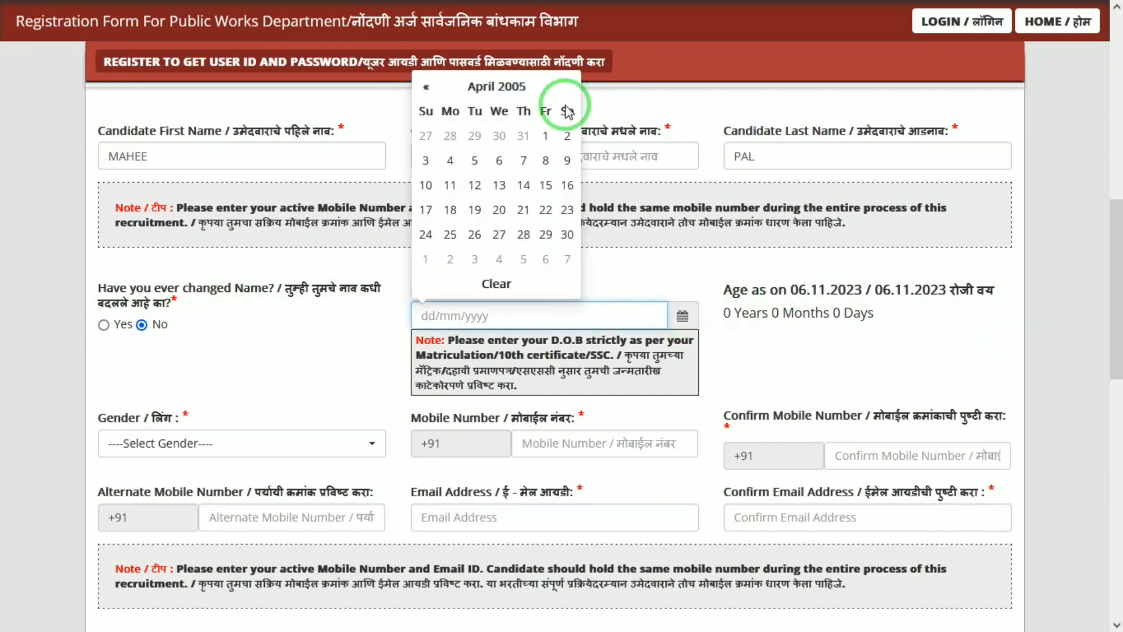
pyautogui.click(498, 93)
pyautogui.click(491, 109)
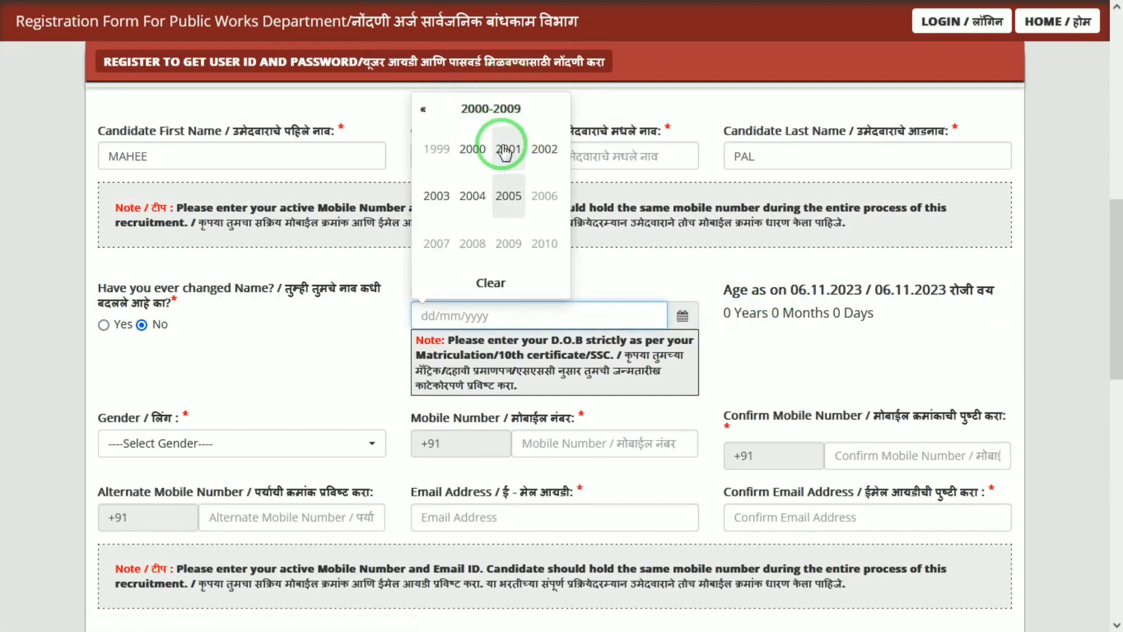
pyautogui.click(481, 155)
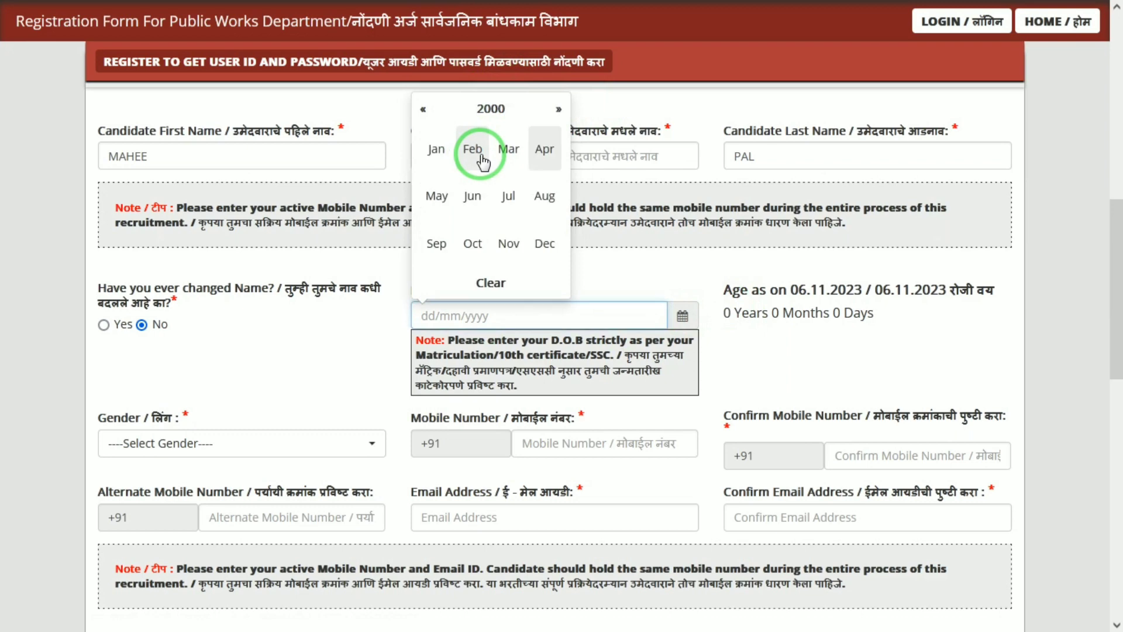
pyautogui.click(435, 149)
pyautogui.click(573, 139)
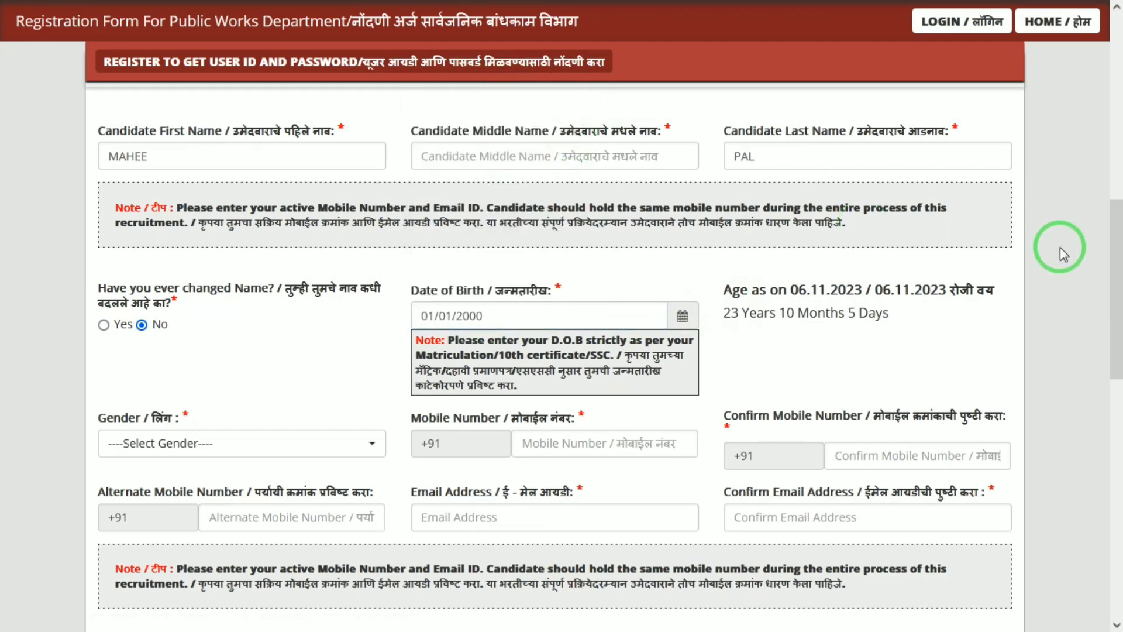
pyautogui.moveTo(1116, 252); pyautogui.dragTo(1115, 307)
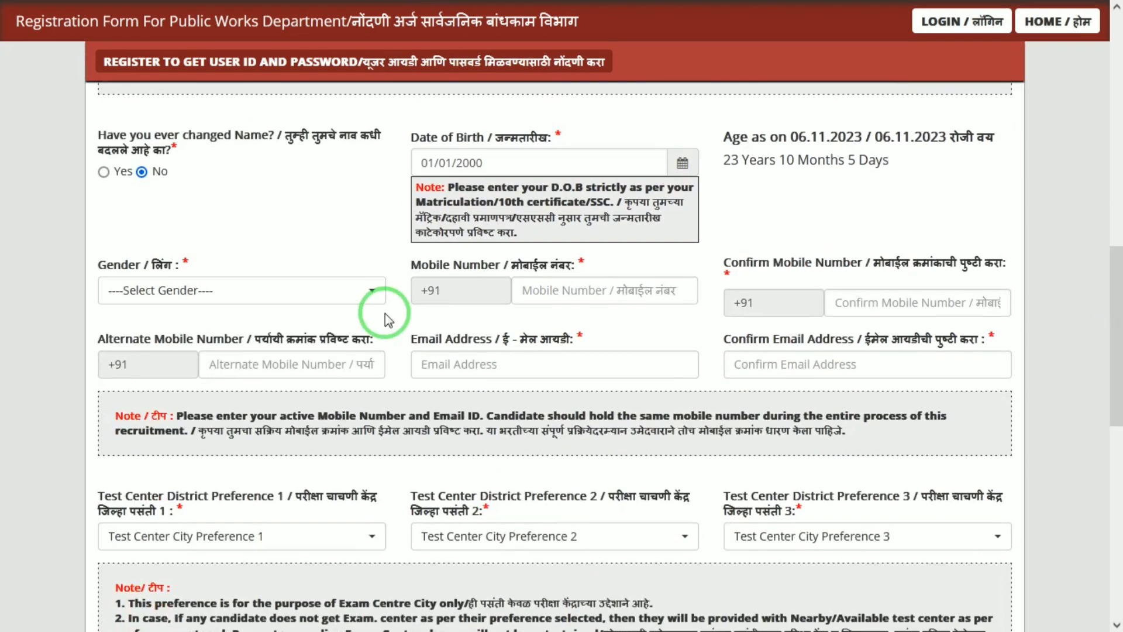
# Step: Set gender to Male, then step through the mobile, alternate mobile and email fields
pyautogui.click(283, 292)
pyautogui.click(130, 377)
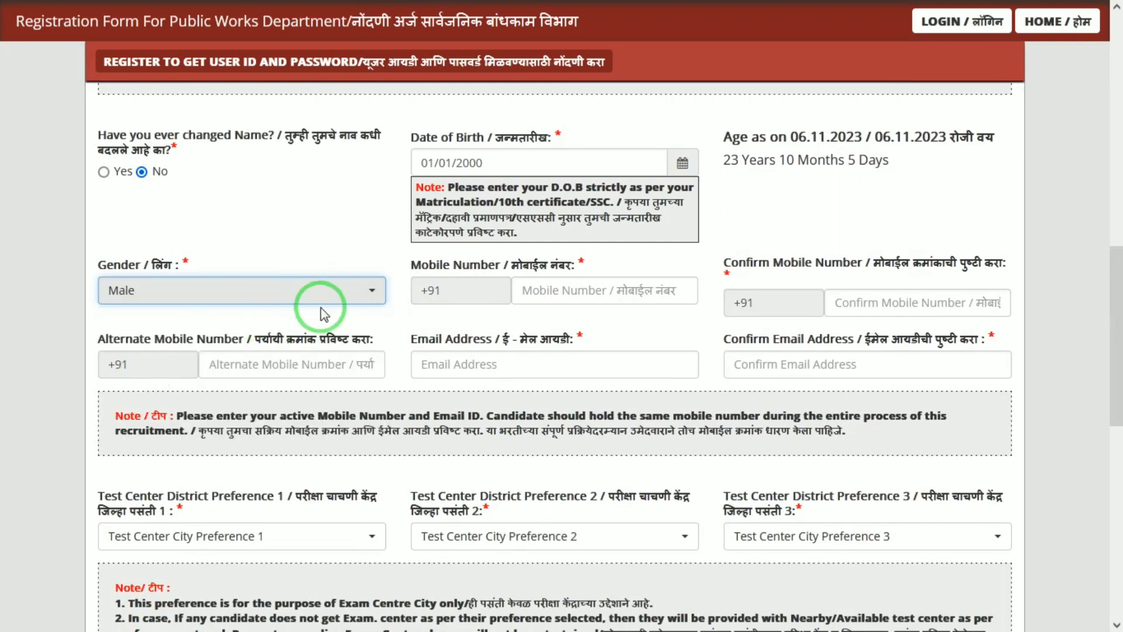
pyautogui.click(582, 298)
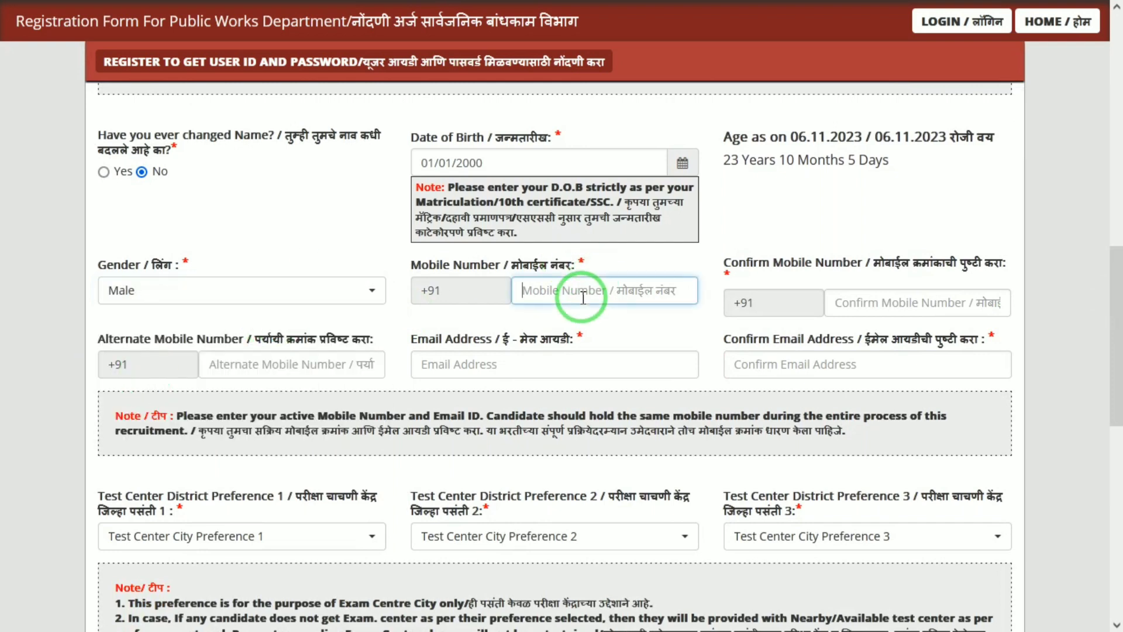
pyautogui.click(901, 295)
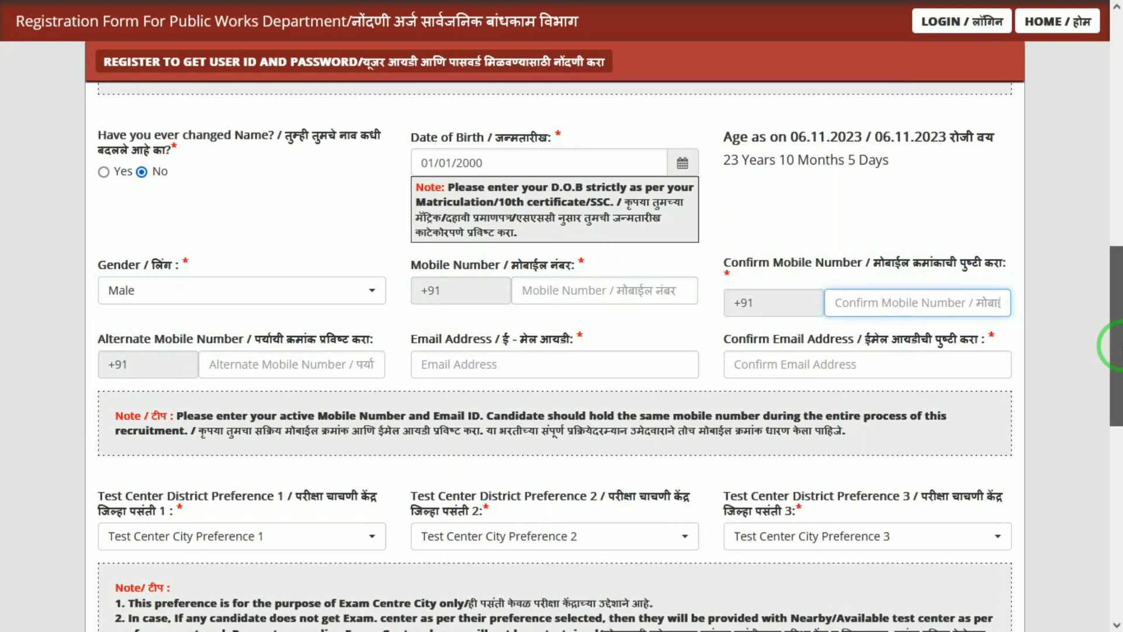
pyautogui.moveTo(1113, 342); pyautogui.dragTo(1111, 376)
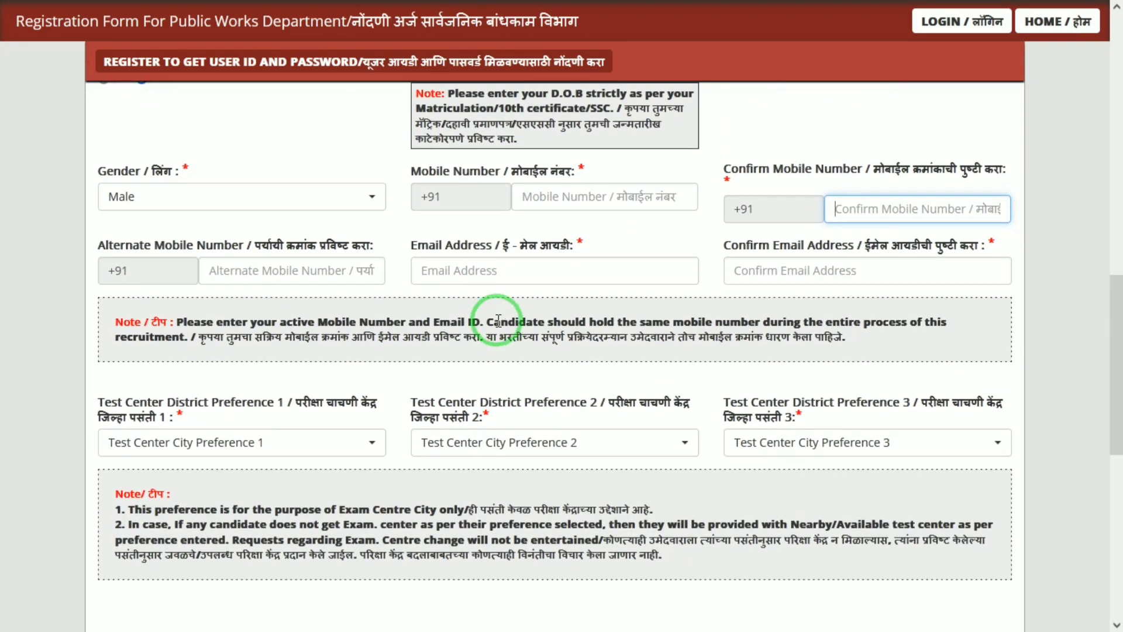
pyautogui.doubleClick(173, 246)
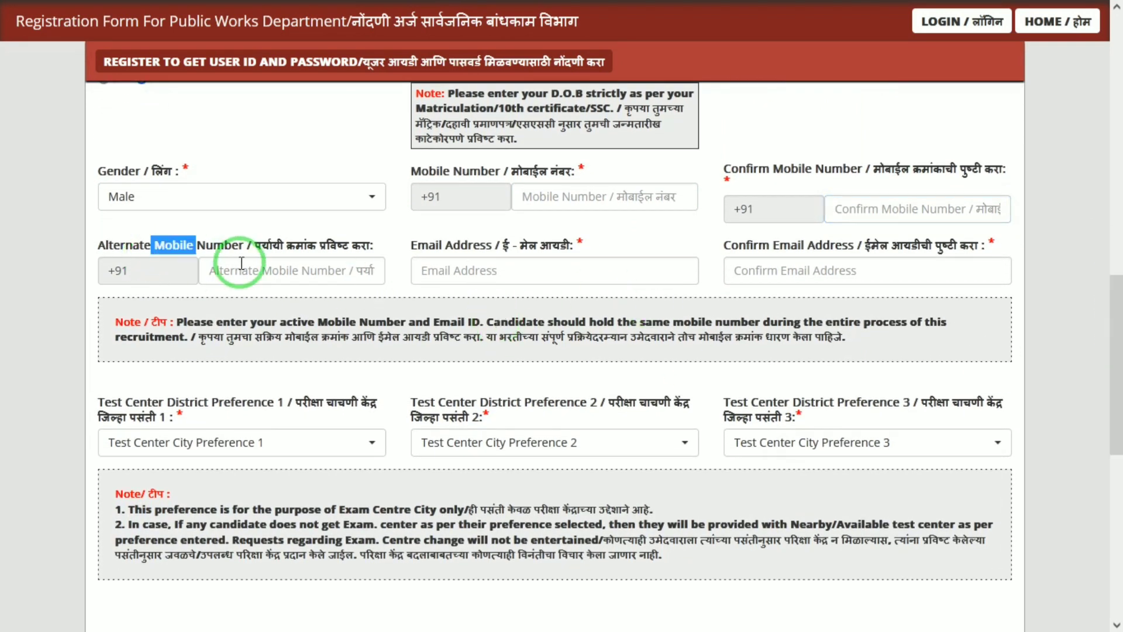
pyautogui.click(339, 261)
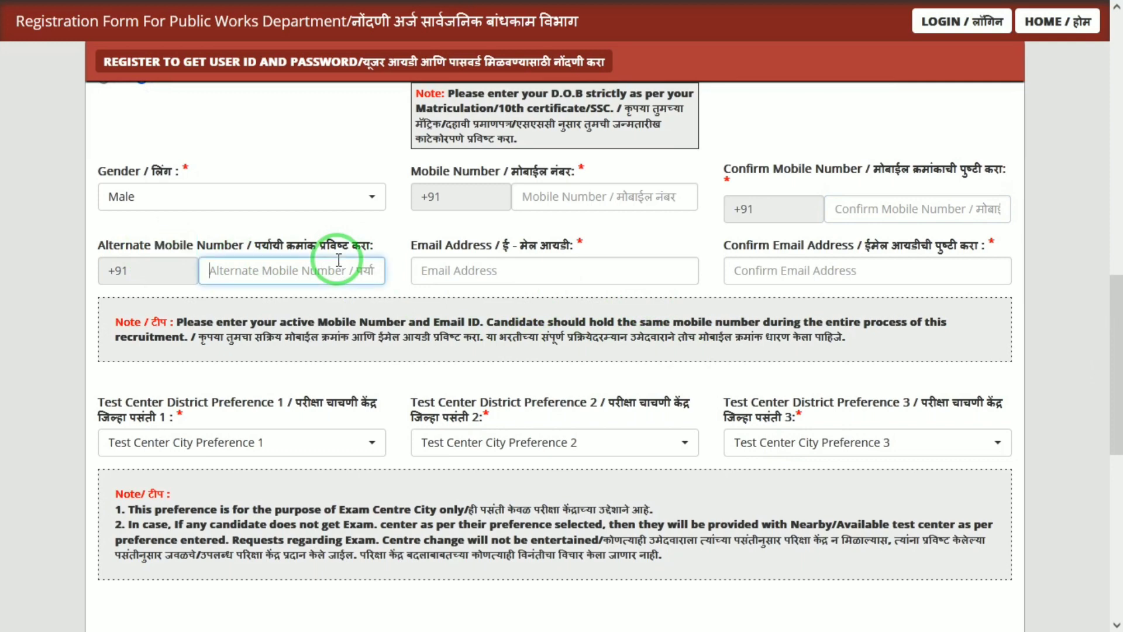
pyautogui.click(479, 250)
pyautogui.click(822, 275)
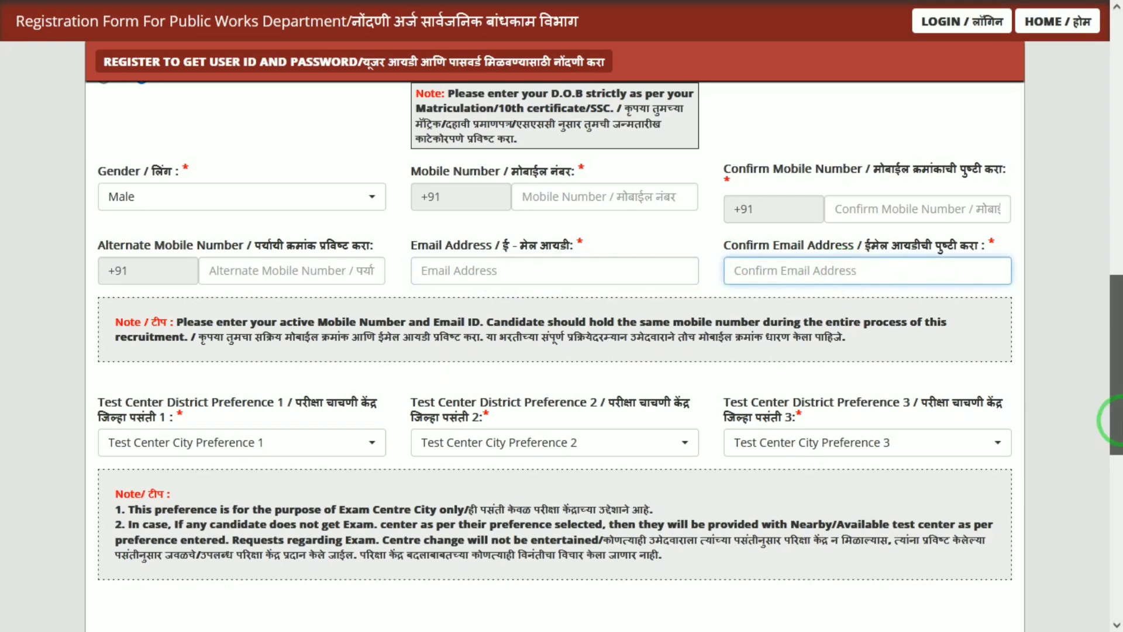
pyautogui.moveTo(1116, 428); pyautogui.dragTo(1116, 473)
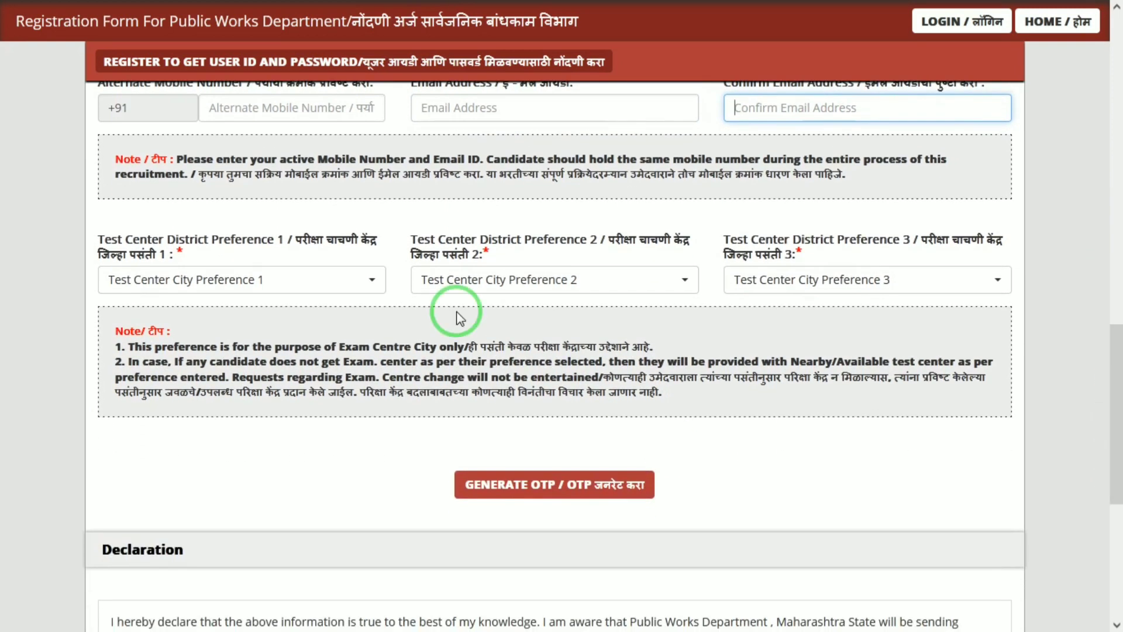
# Step: Choose Akola, Chhatrapati Sambhajinagar (Aurangabad) and Nanded as the first, second and third test centres
pyautogui.click(255, 274)
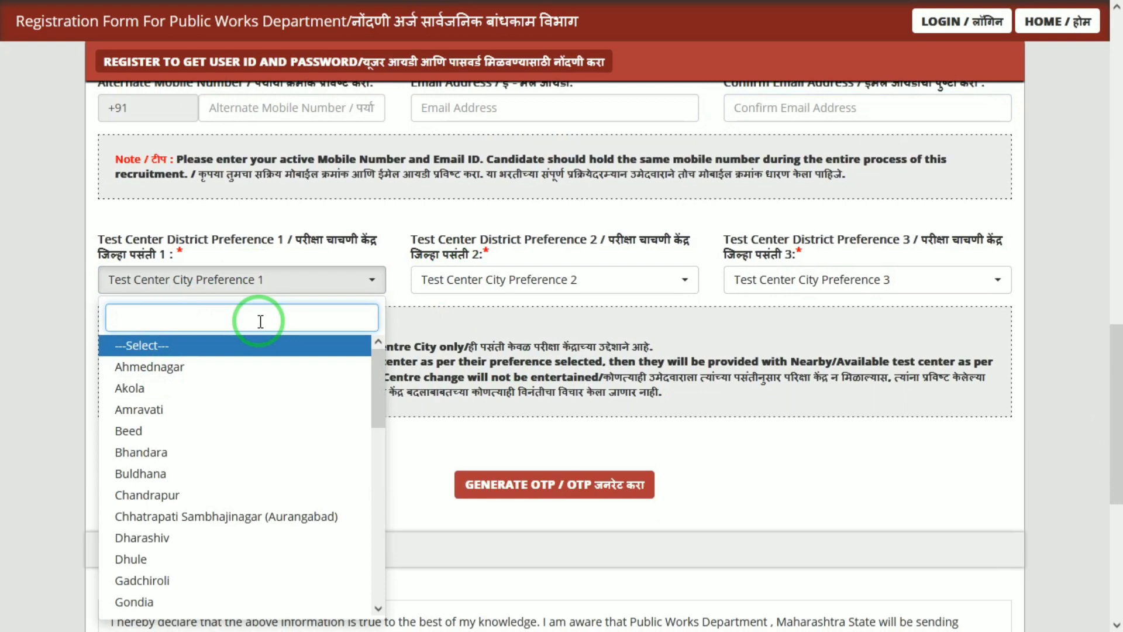
pyautogui.write('MAT')
pyautogui.press('BackSpace')
pyautogui.press('BackSpace')
pyautogui.press('BackSpace')
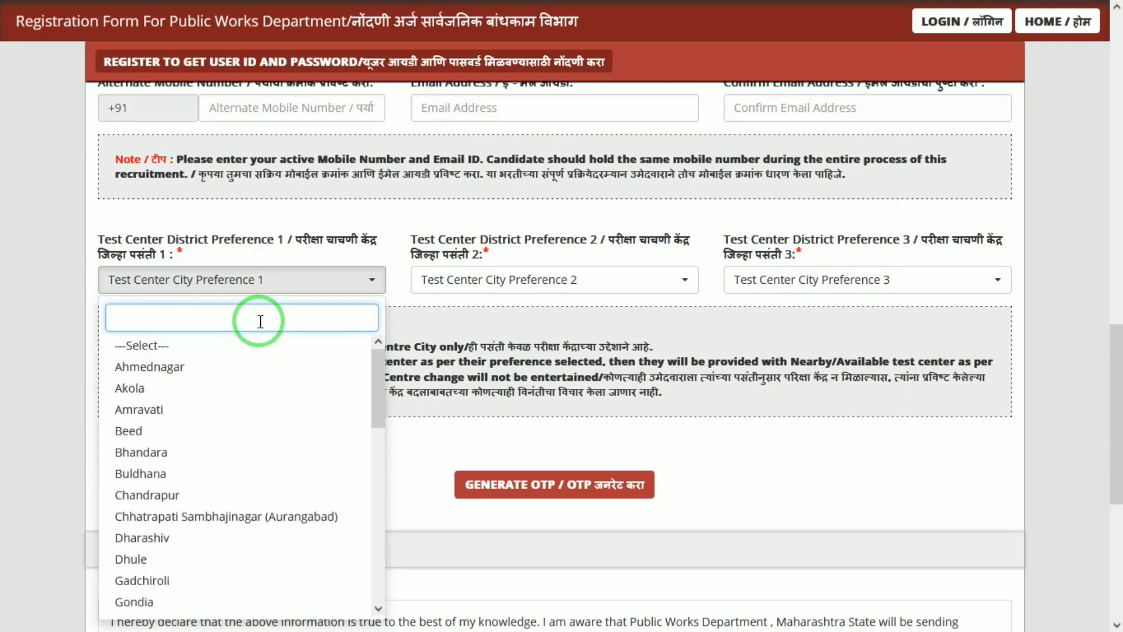
pyautogui.click(154, 389)
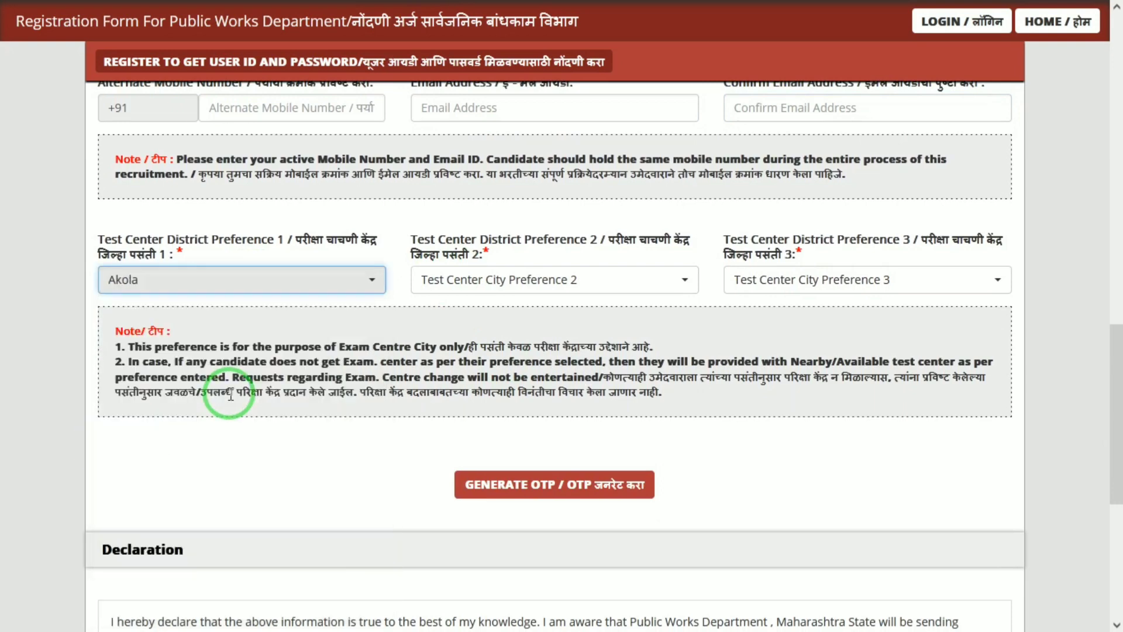
pyautogui.click(575, 287)
pyautogui.click(485, 451)
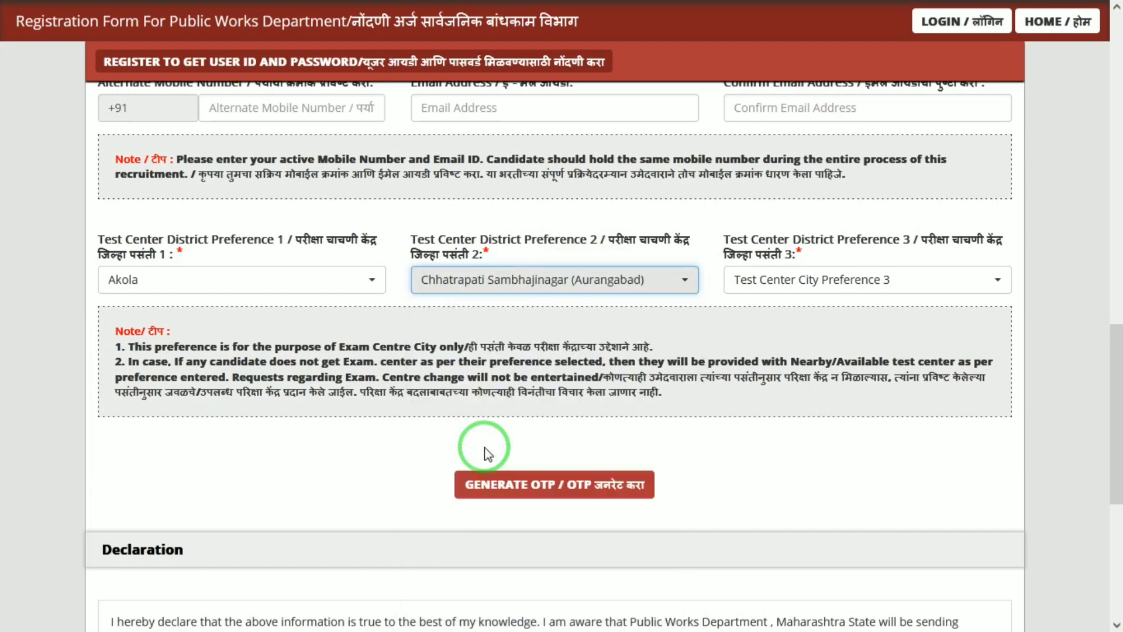
pyautogui.click(805, 300)
pyautogui.click(739, 473)
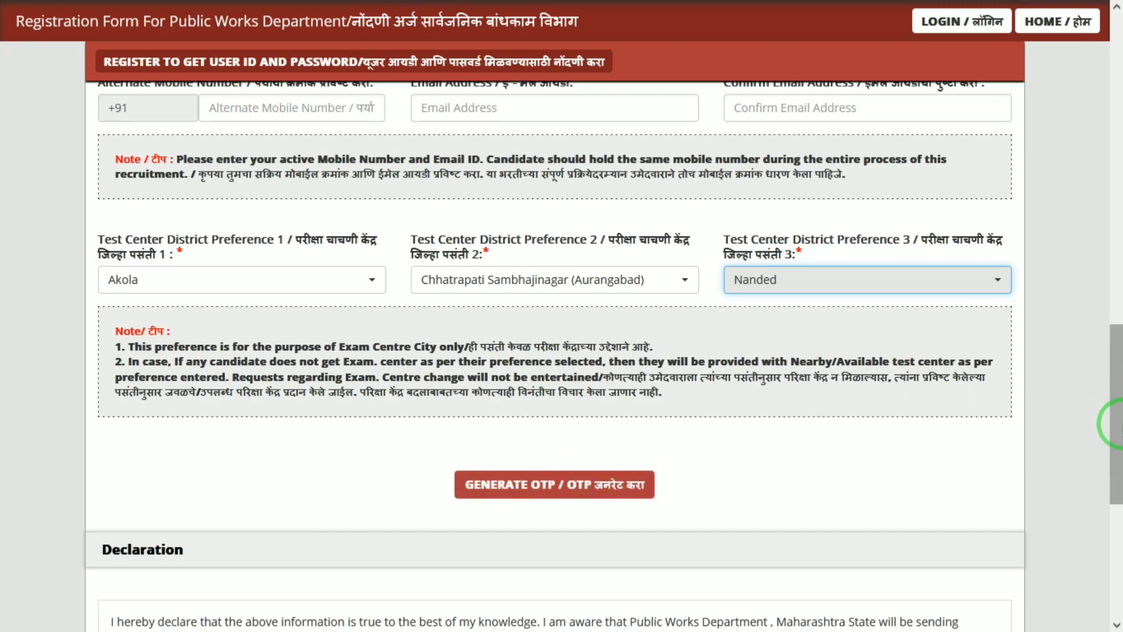
pyautogui.moveTo(1116, 351); pyautogui.dragTo(1116, 567)
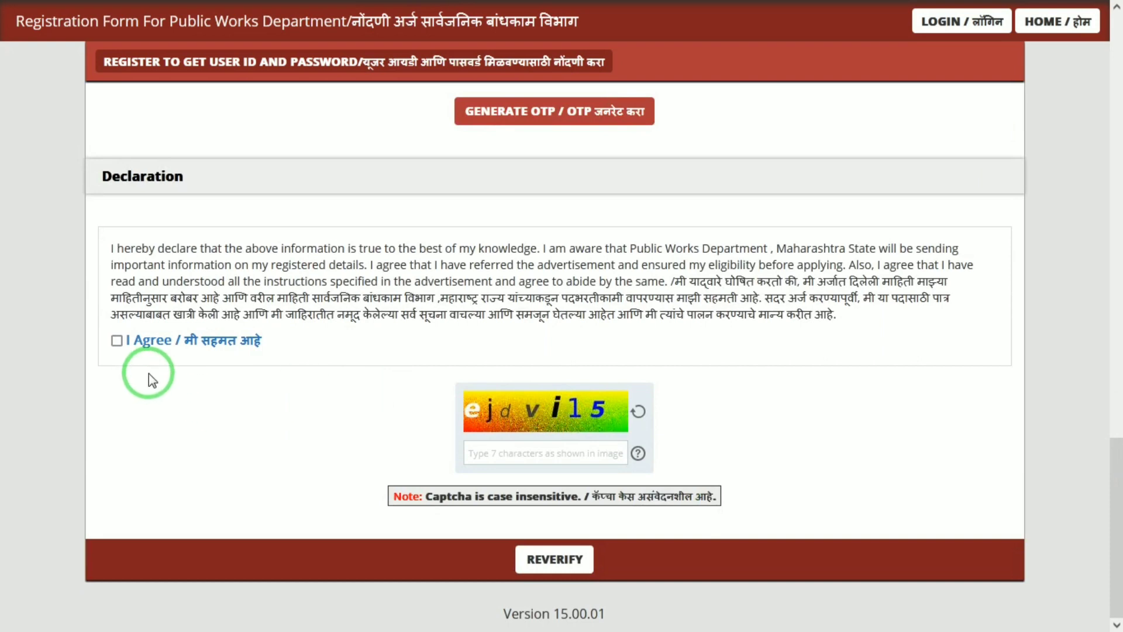
# Step: Start entering the captcha characters to complete registration
pyautogui.click(481, 458)
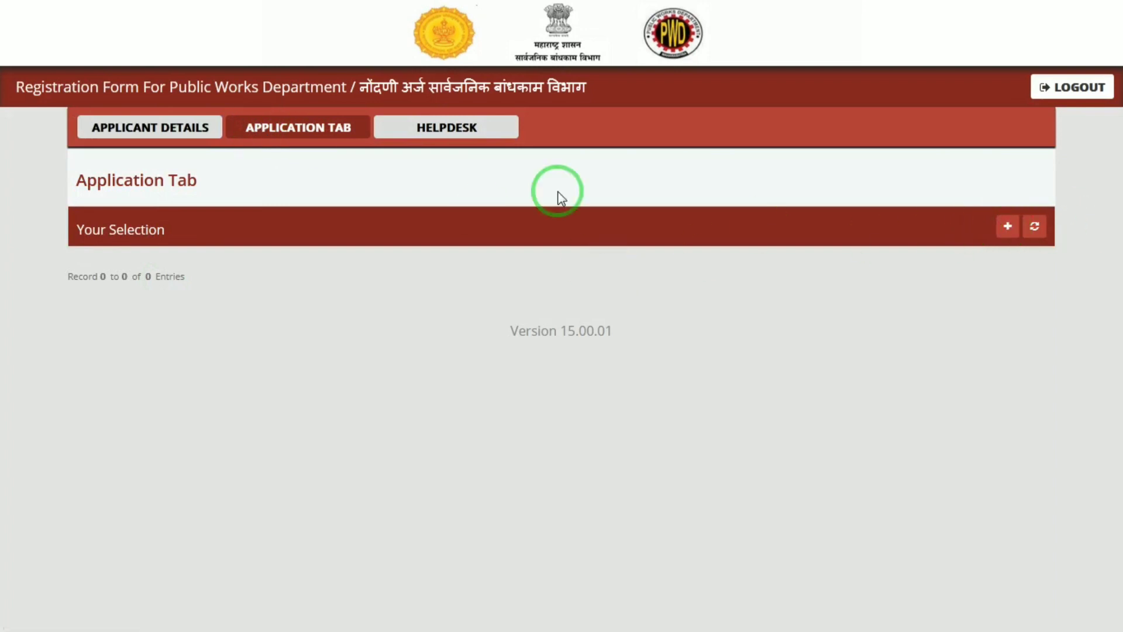
# Step: Start a new Public Works Department application from the Your Selection bar
pyautogui.click(1006, 227)
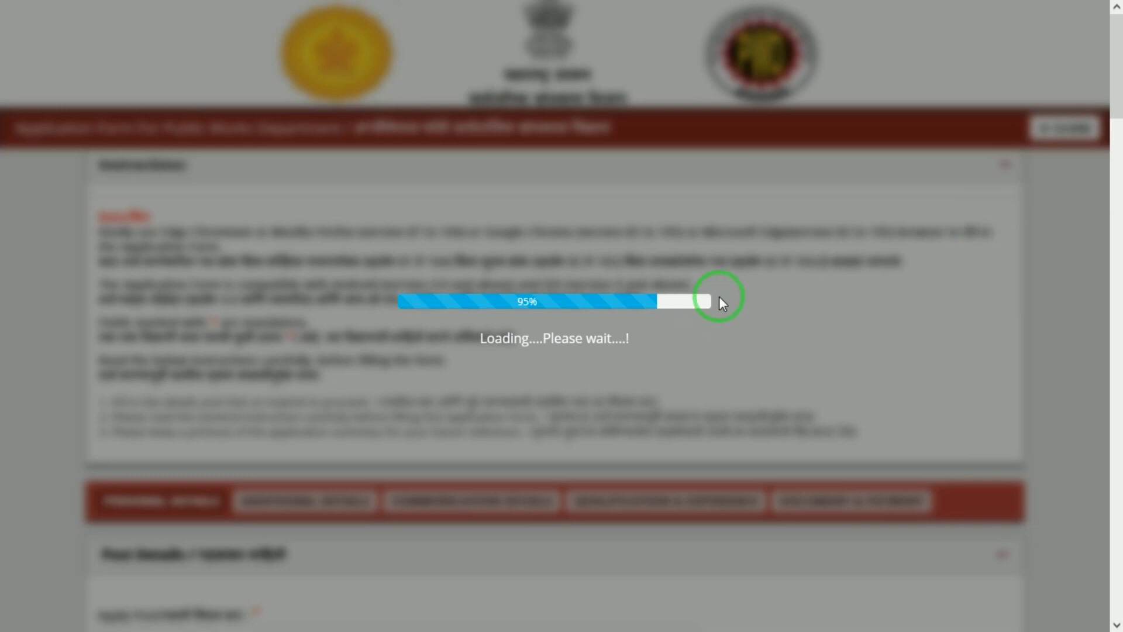
# Step: Select Junior Engineer (Civil) - Group-B Non Gazetted as the Apply Post
pyautogui.scroll(-8, 1116, 123)
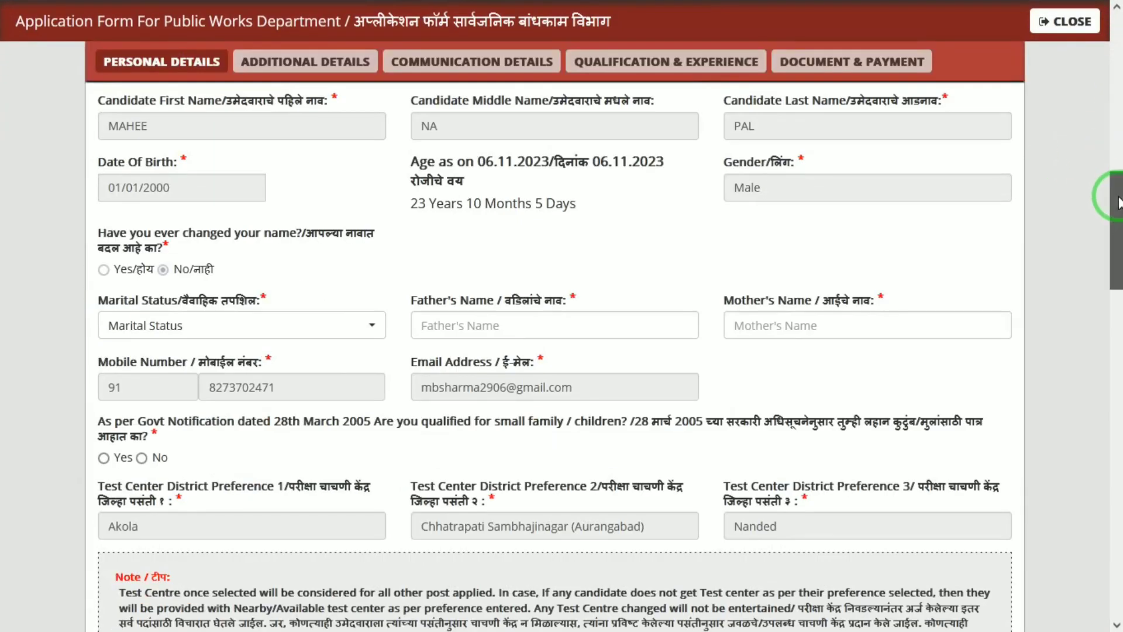
pyautogui.scroll(10, 1114, 152)
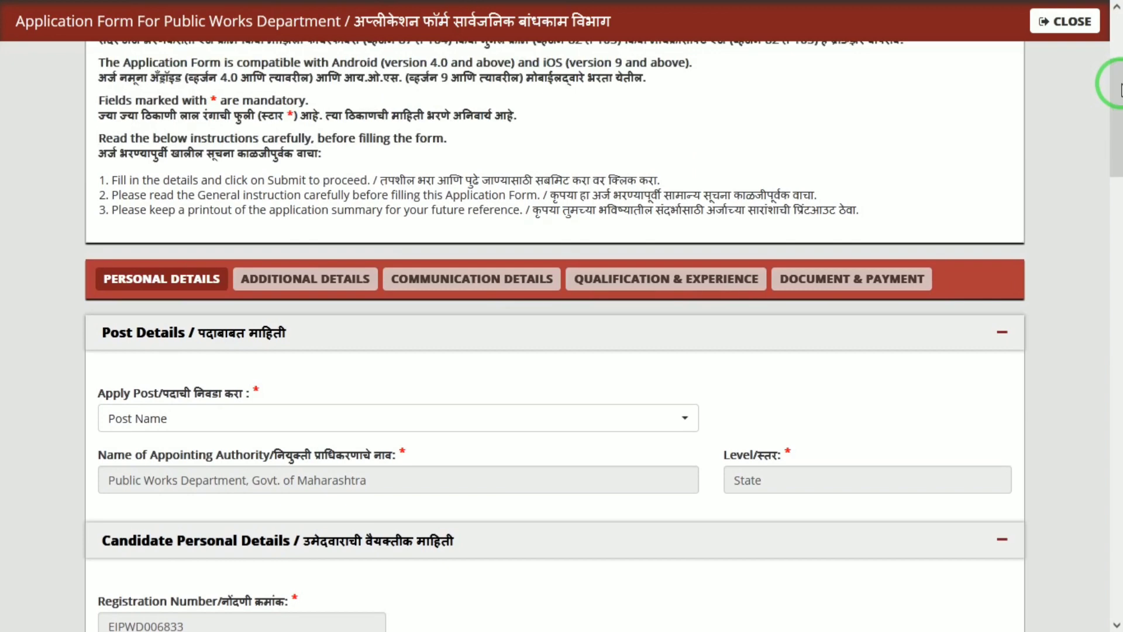
pyautogui.click(164, 422)
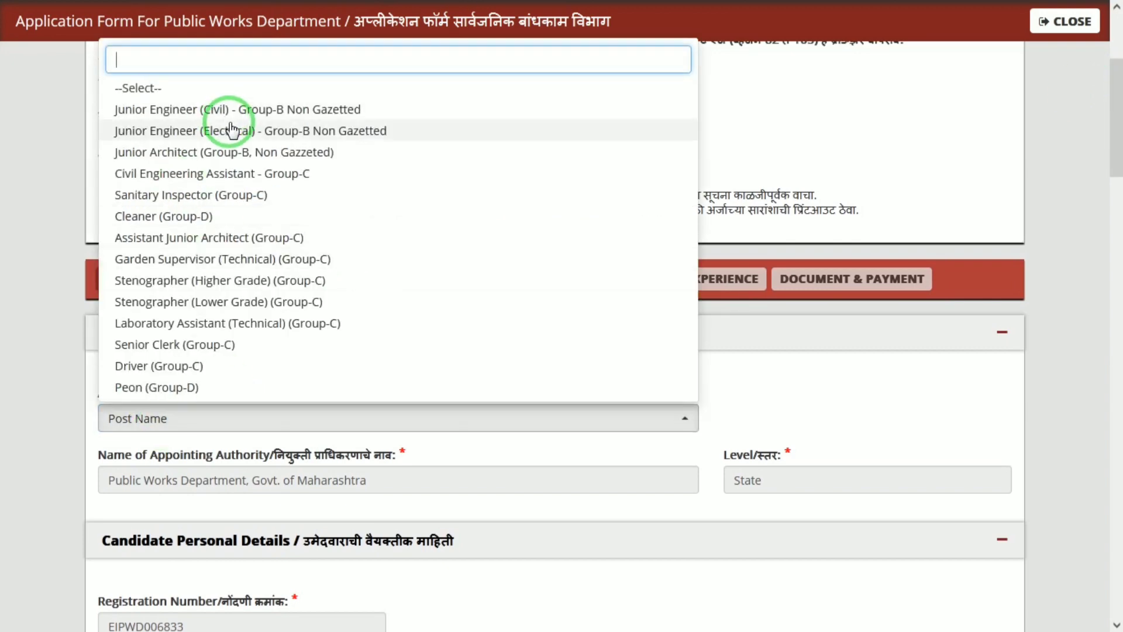
pyautogui.click(732, 258)
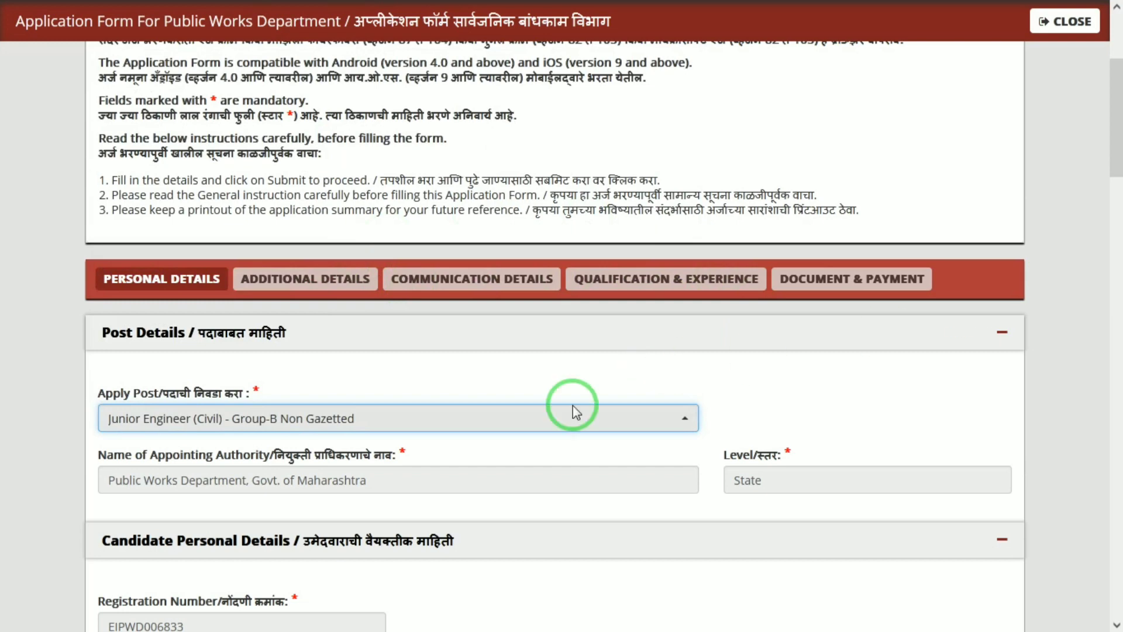
pyautogui.click(495, 471)
pyautogui.click(784, 473)
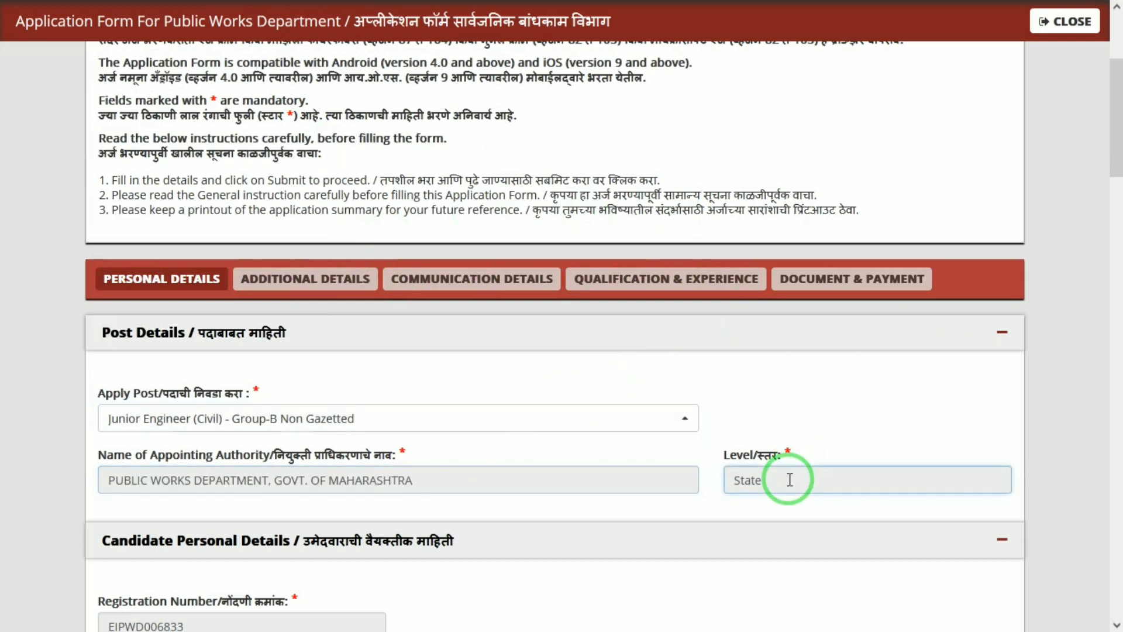
pyautogui.moveTo(1120, 153); pyautogui.dragTo(1121, 306)
# Step: Fill in the Father's Name field and type the mother's name in Mother's Name
pyautogui.click(500, 133)
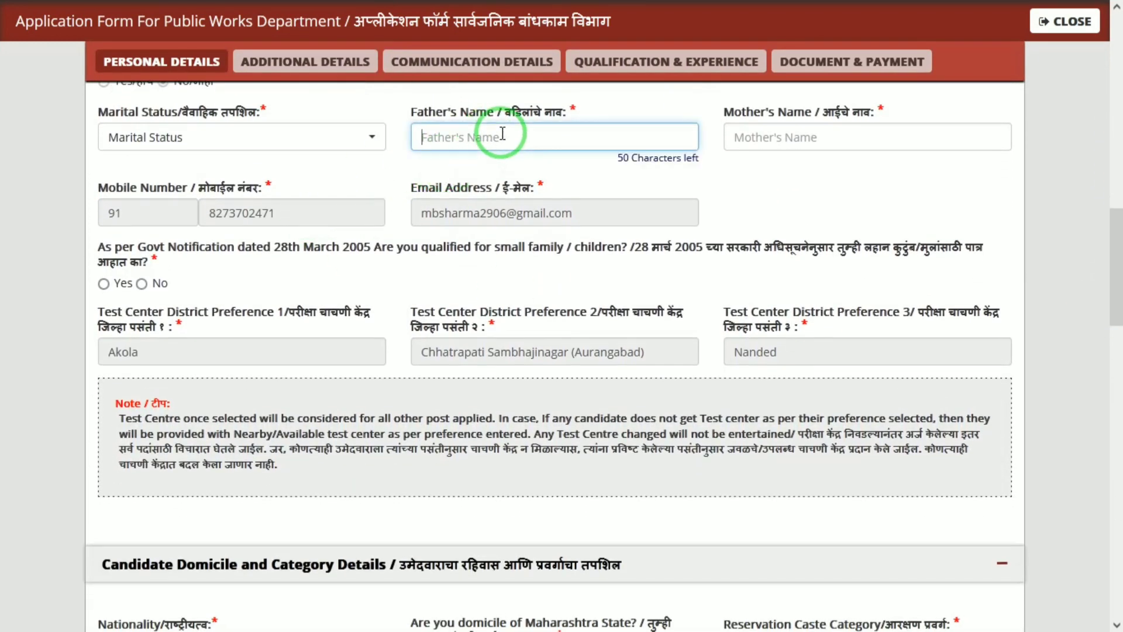
pyautogui.press('Tab')
pyautogui.write('KUSH')
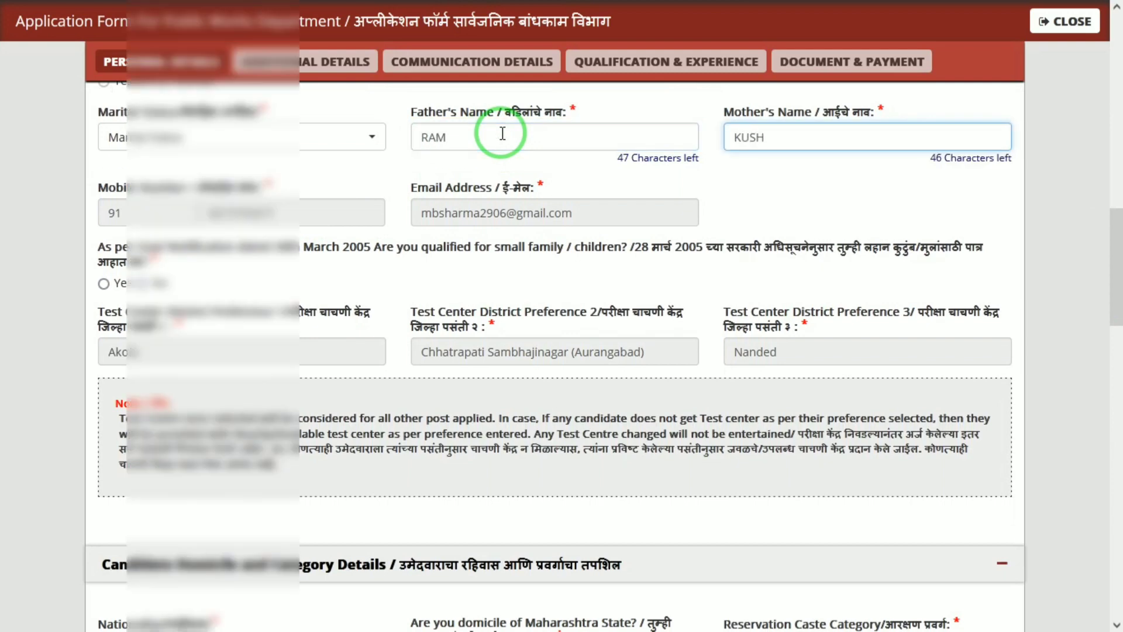
pyautogui.press('Tab')
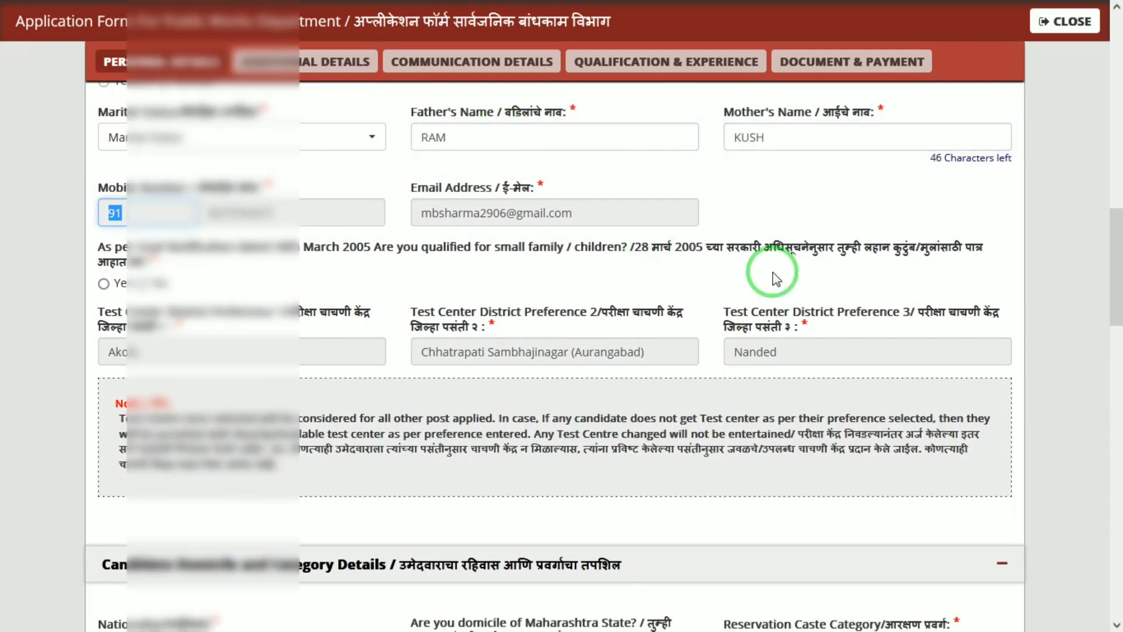
pyautogui.moveTo(1119, 291); pyautogui.dragTo(1119, 325)
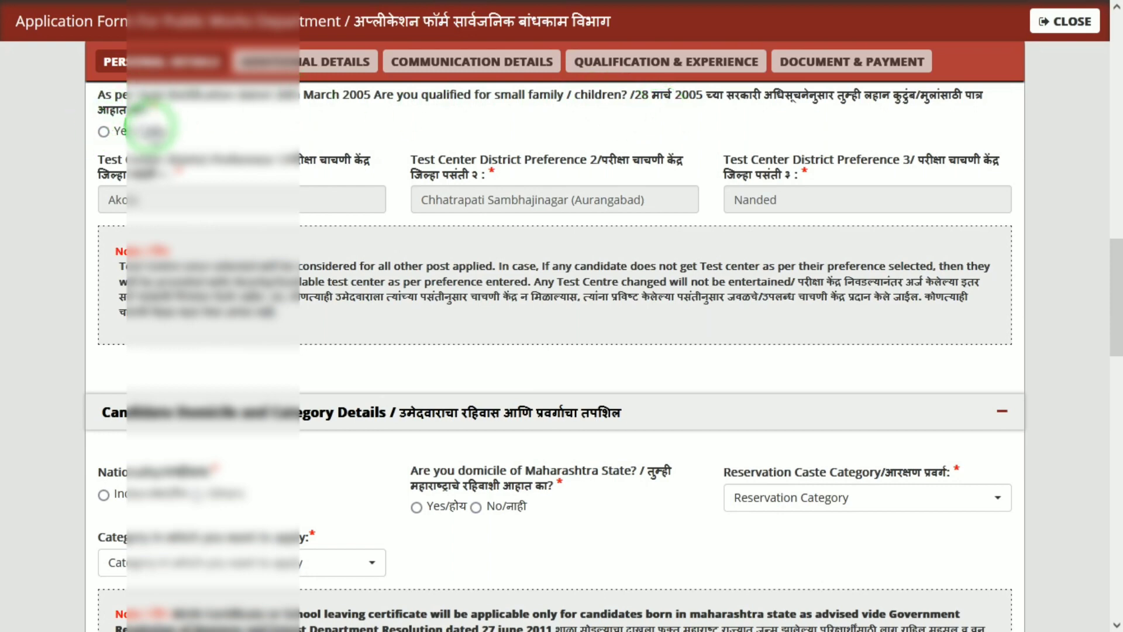
# Step: Switch the small family answer from No to Yes and close each 'You are not Elligible for this post' alert
pyautogui.scroll(-1, 142, 130)
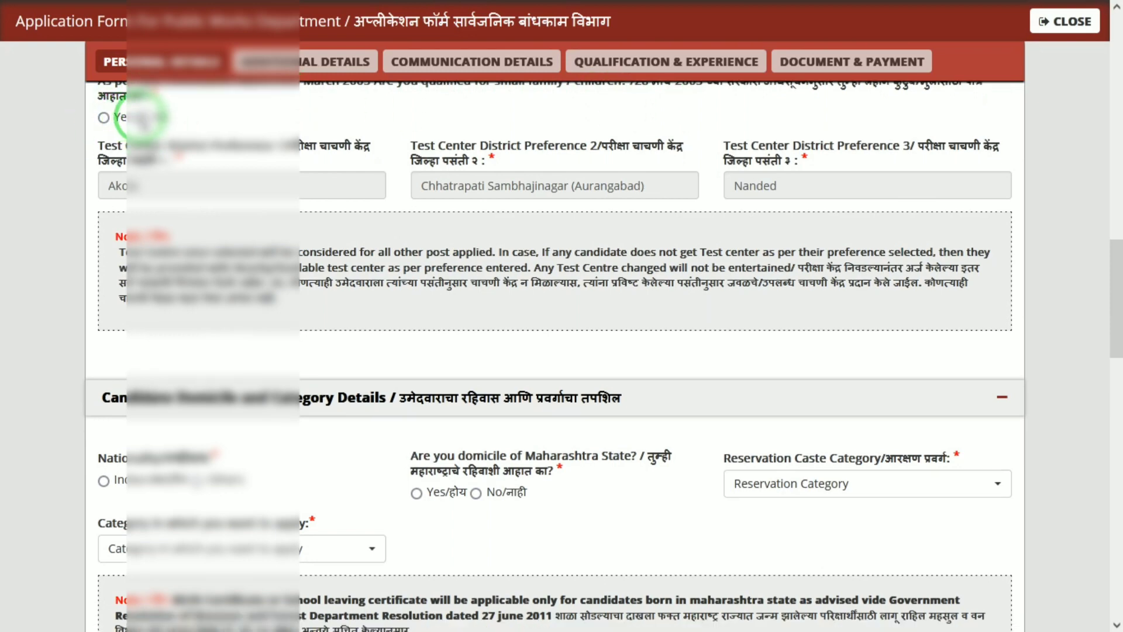
pyautogui.click(143, 117)
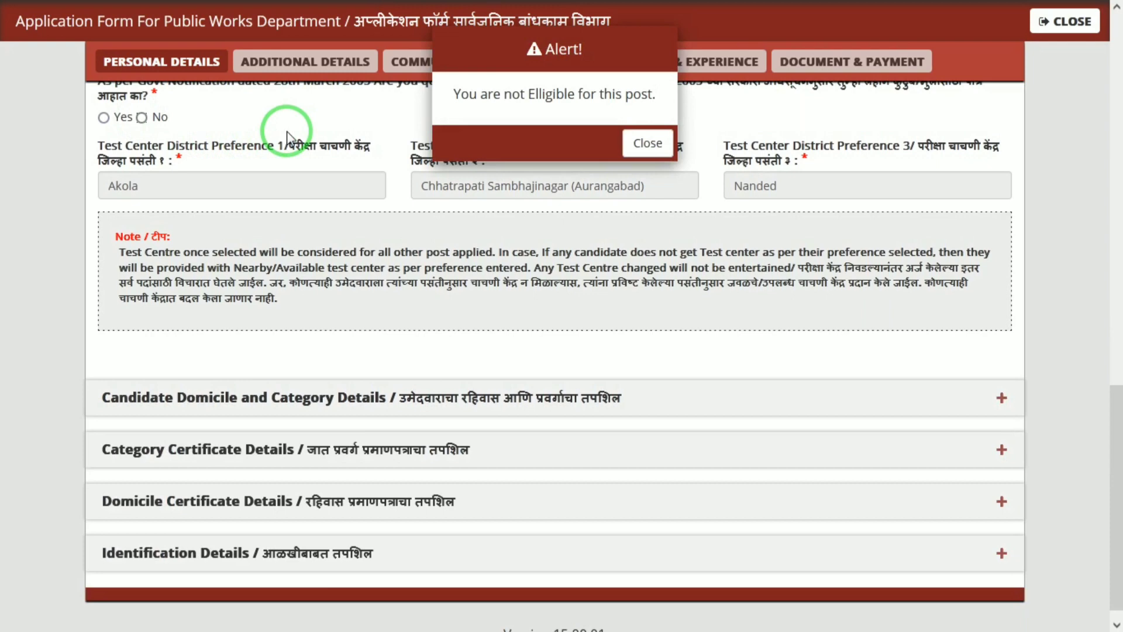
pyautogui.click(656, 148)
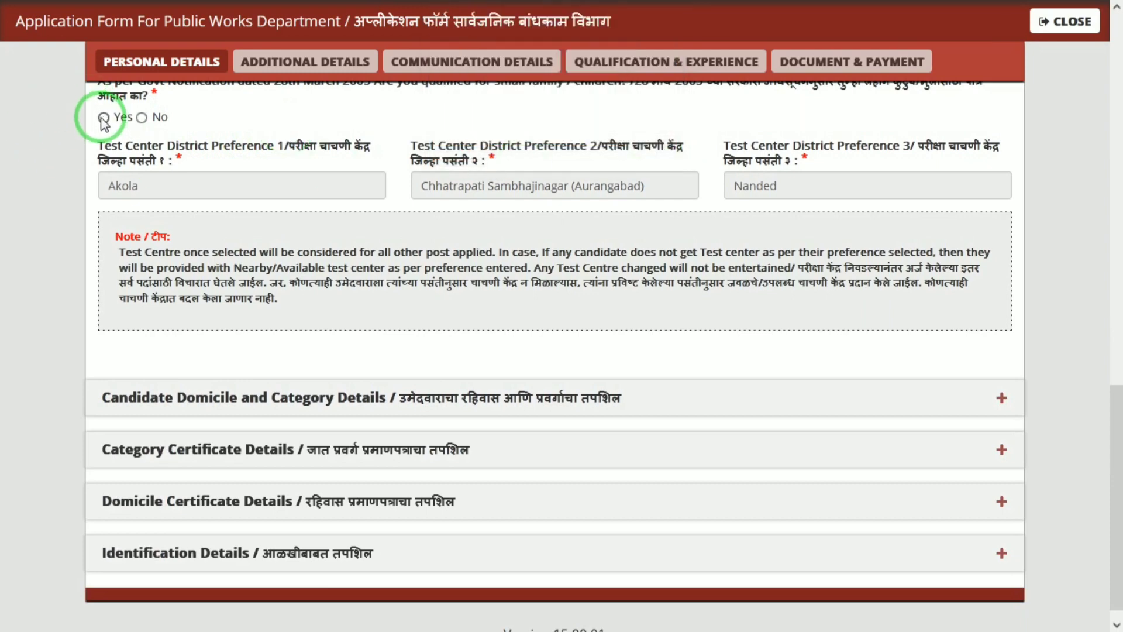
pyautogui.click(103, 117)
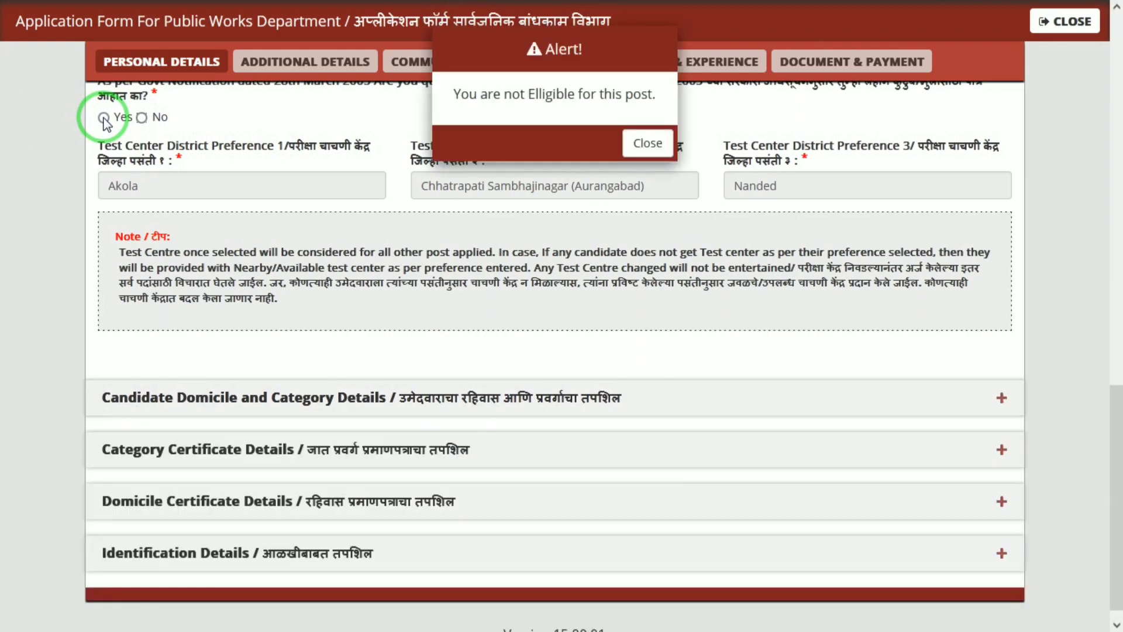
pyautogui.click(647, 143)
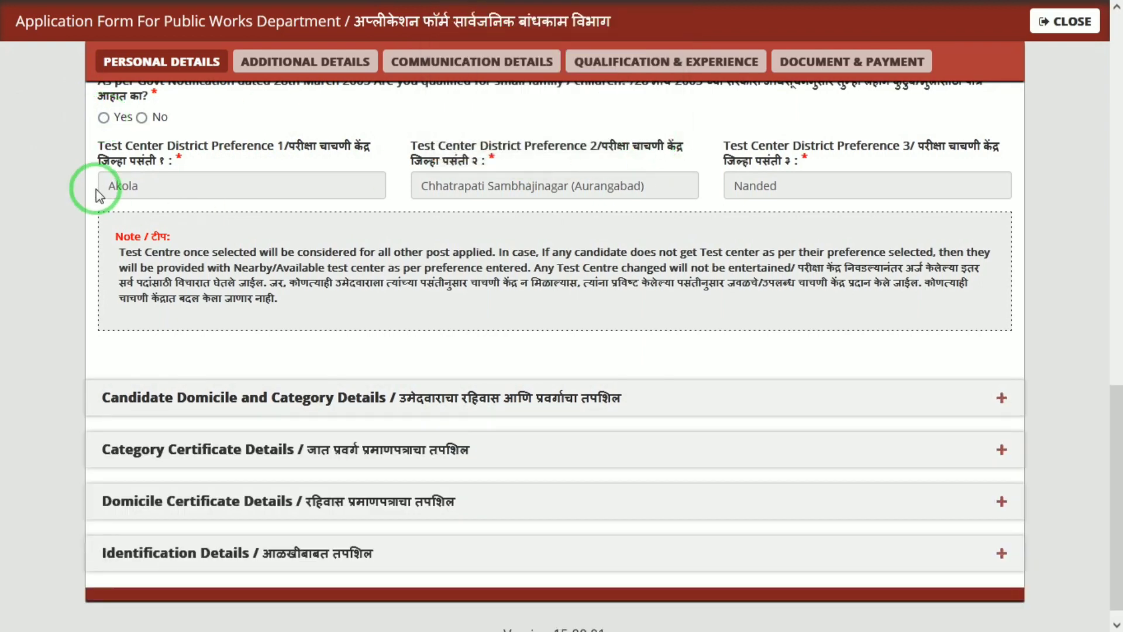
pyautogui.click(103, 117)
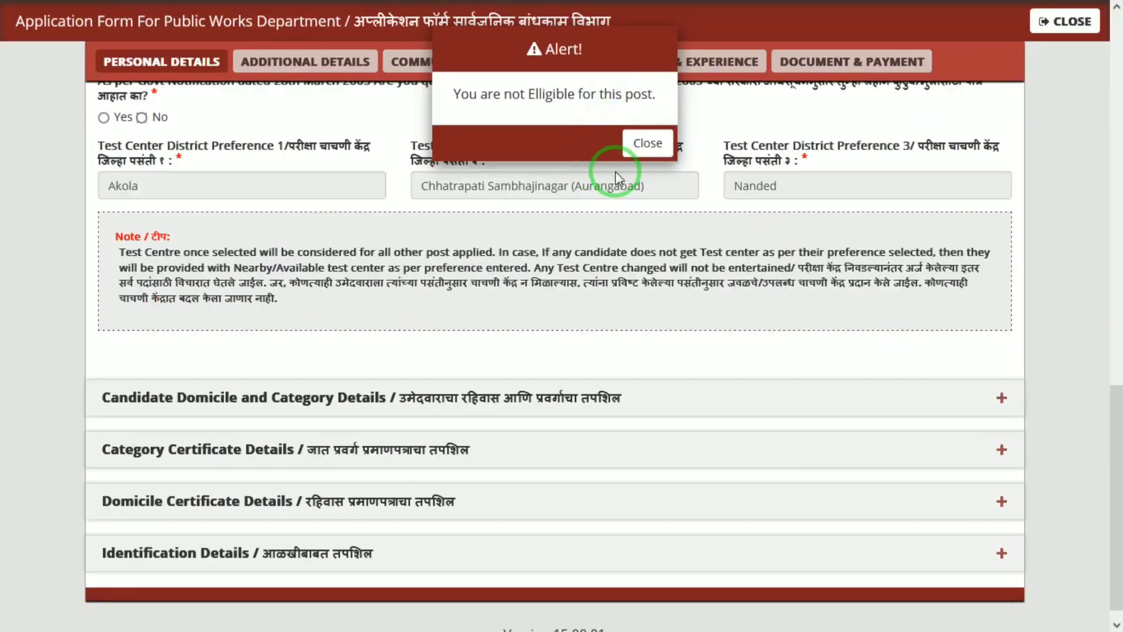
pyautogui.click(647, 142)
pyautogui.moveTo(1109, 9)
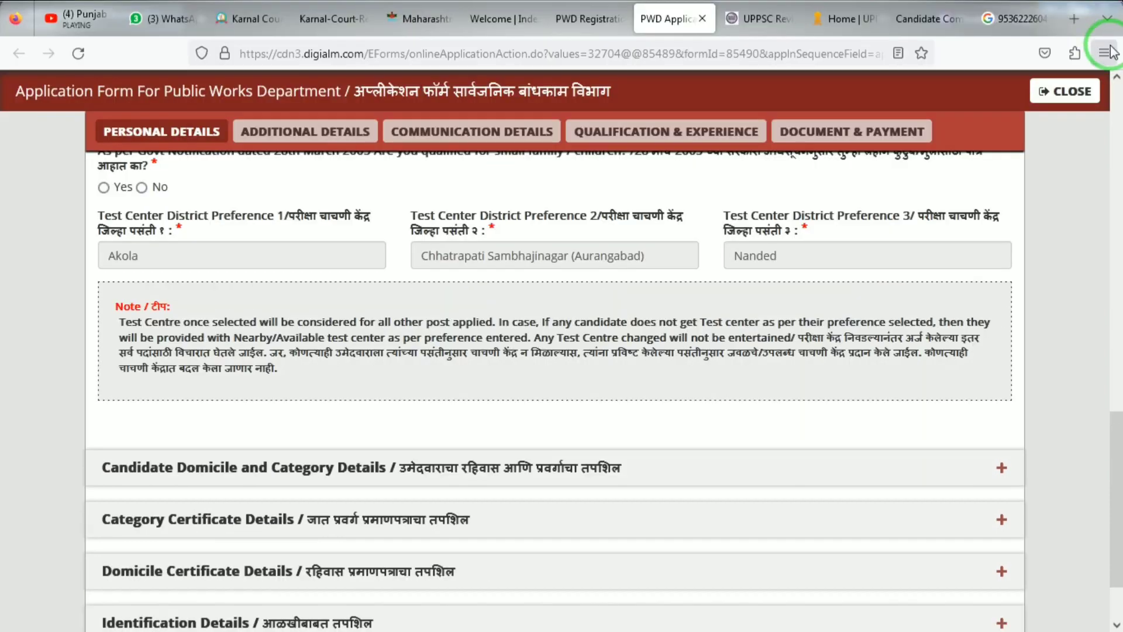
pyautogui.scroll(1, 1117, 81)
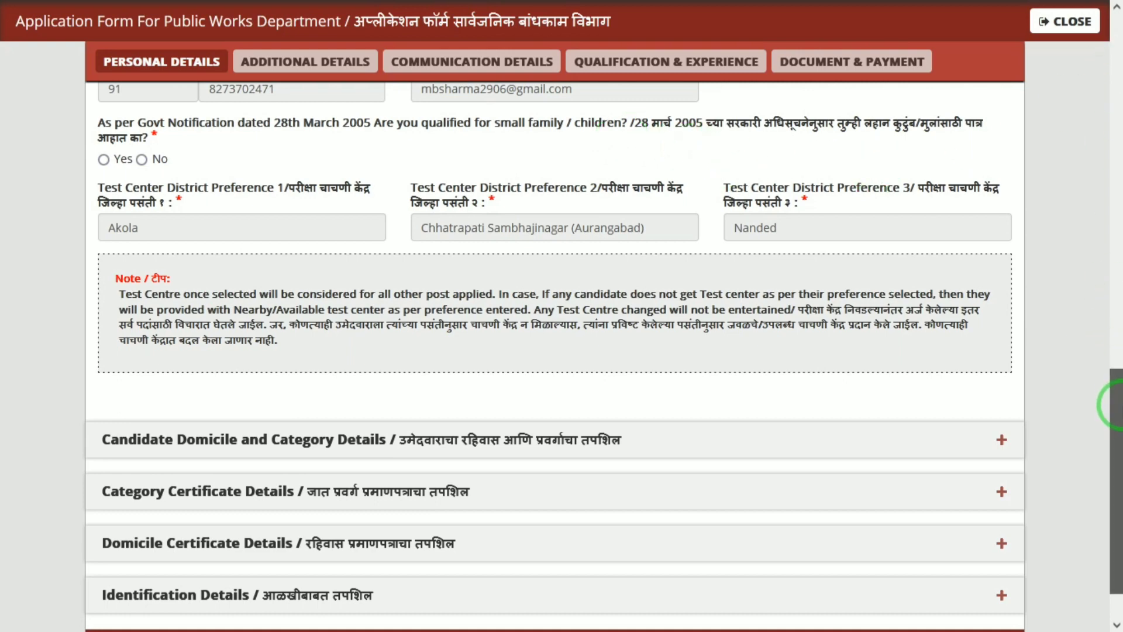
pyautogui.moveTo(1114, 403); pyautogui.dragTo(1114, 427)
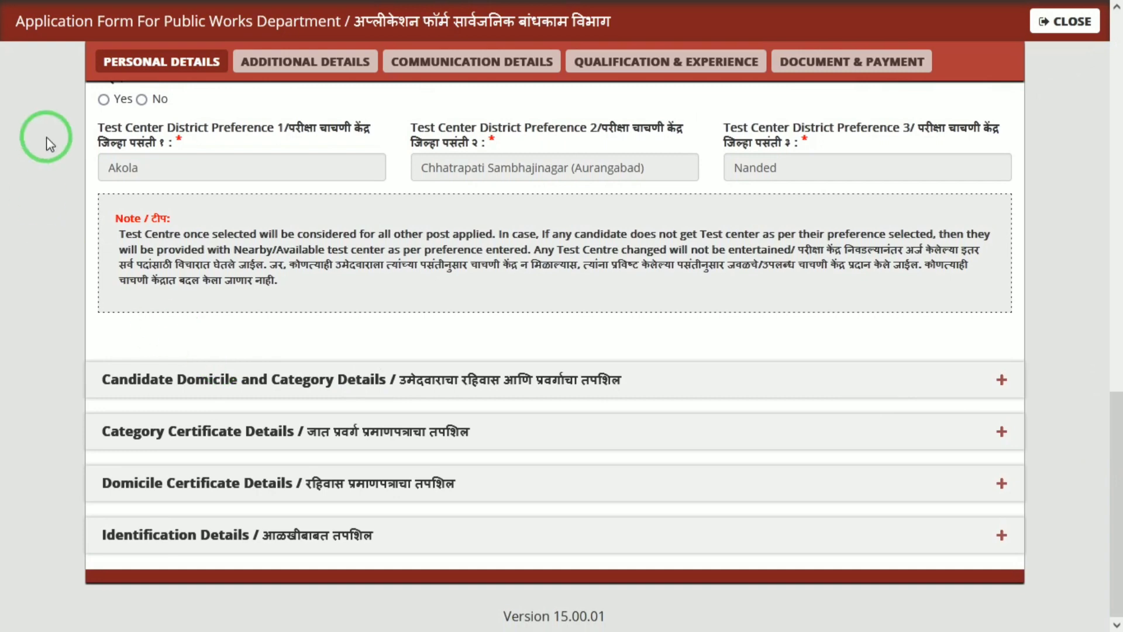
# Step: Answer Yes to small family, set nationality to Indian, and answer Yes to Maharashtra domicile
pyautogui.click(110, 102)
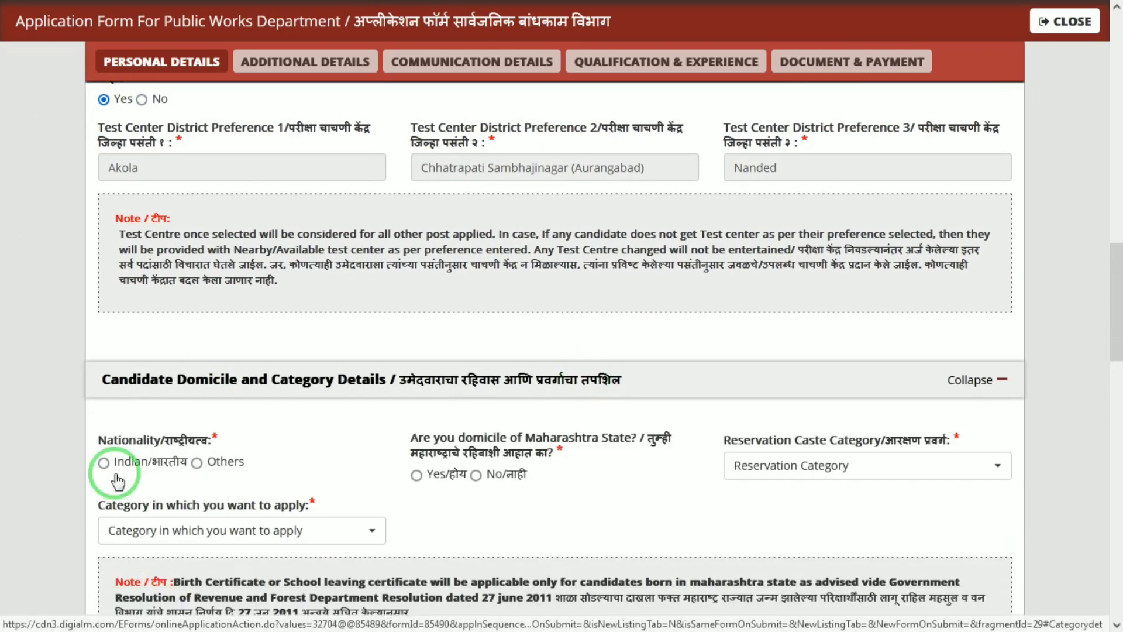
pyautogui.click(126, 468)
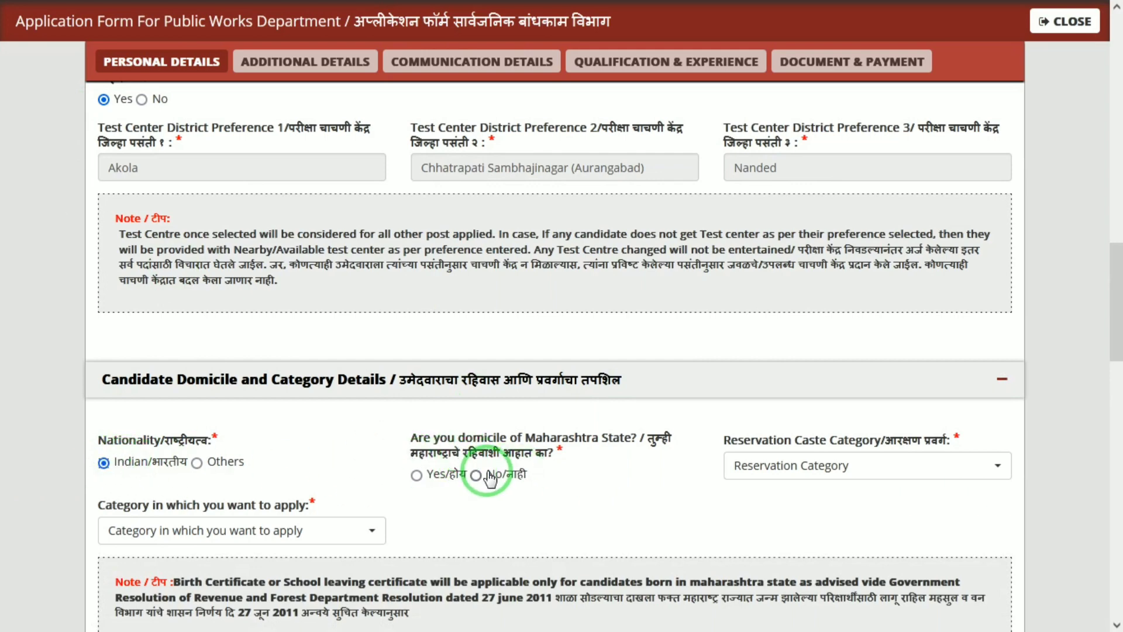
pyautogui.click(416, 475)
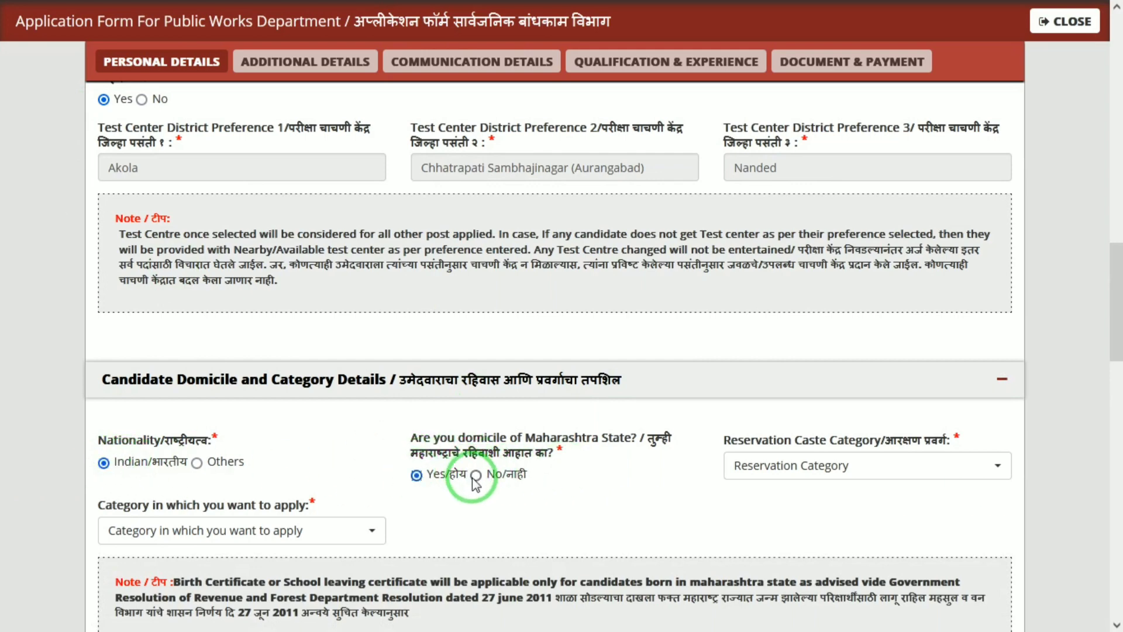
pyautogui.click(476, 477)
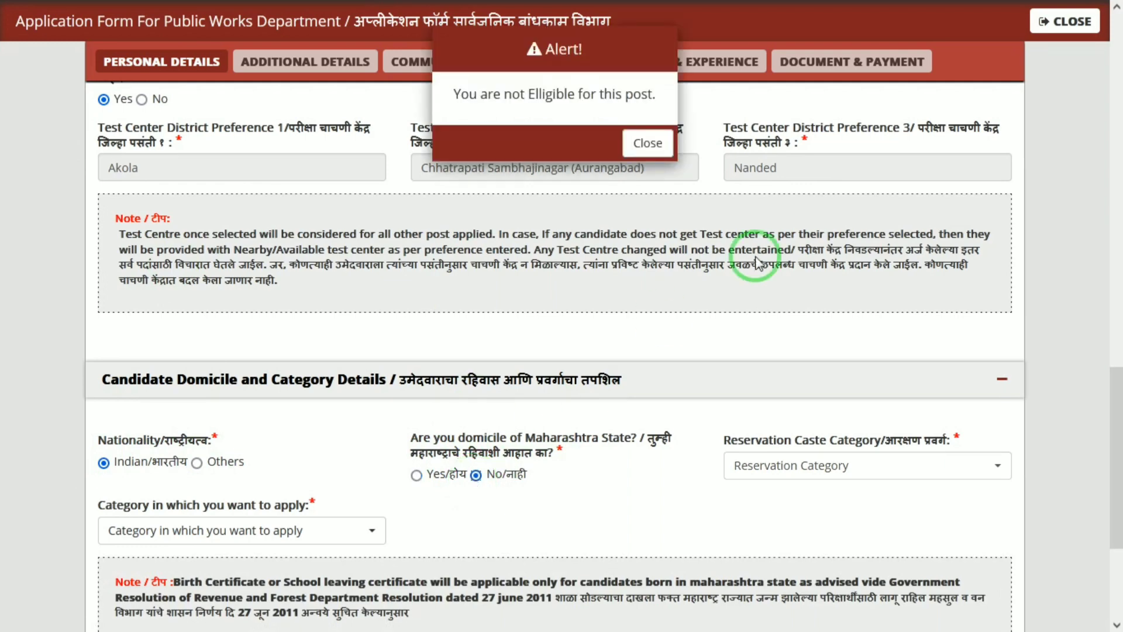
pyautogui.click(648, 143)
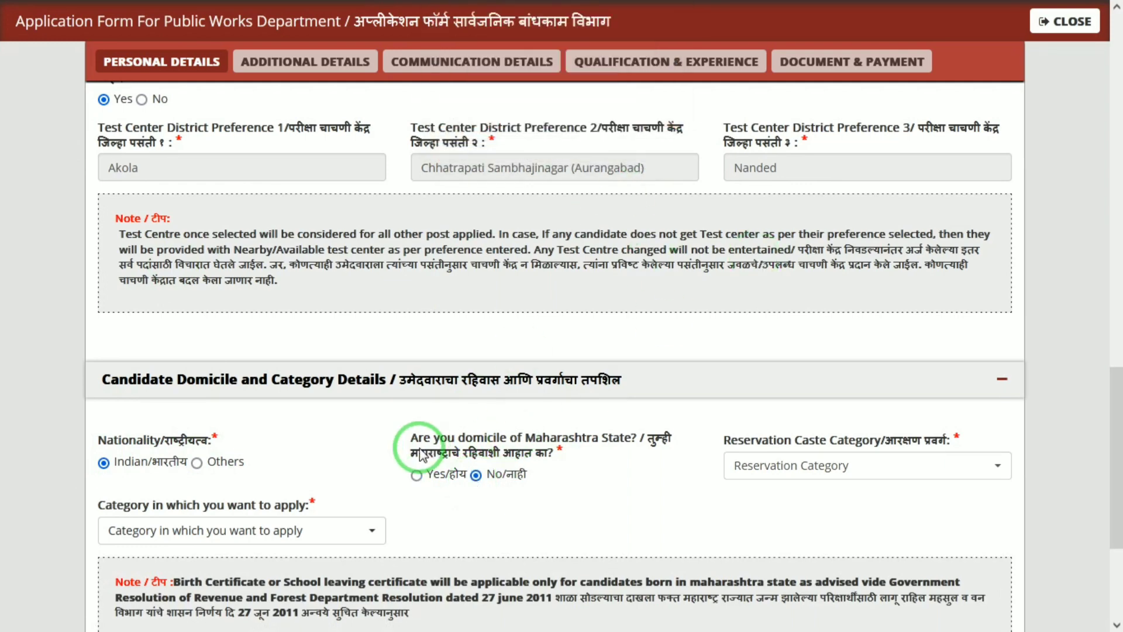
pyautogui.click(417, 476)
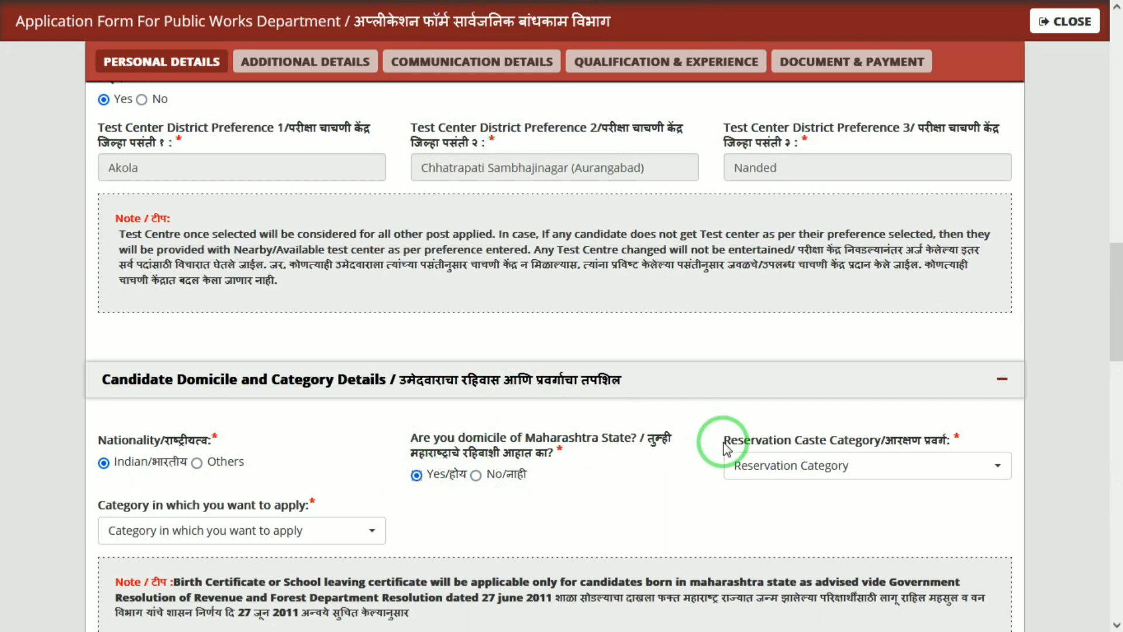
# Step: Choose Schedule Cast (SC) as both the reservation caste category and the category applied under
pyautogui.click(748, 462)
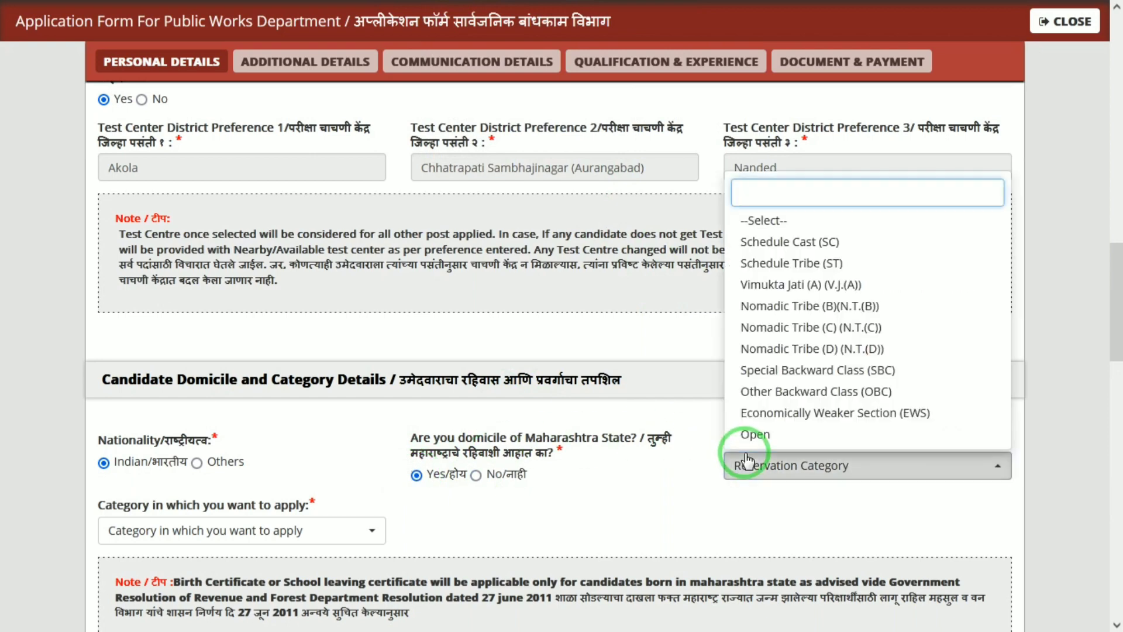
pyautogui.click(831, 243)
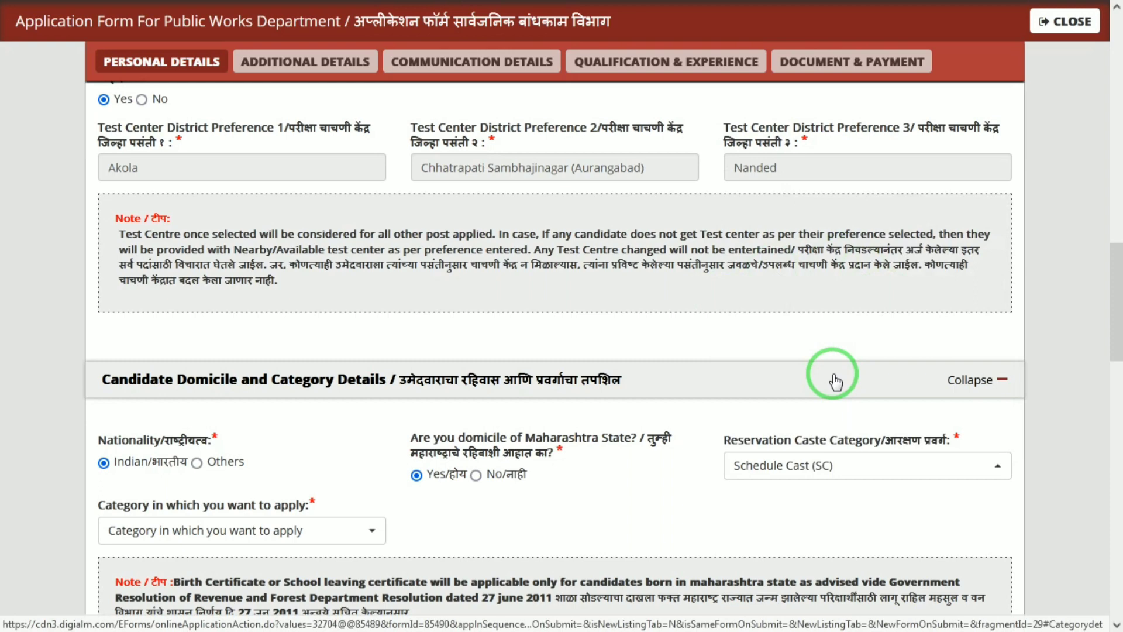
pyautogui.click(265, 533)
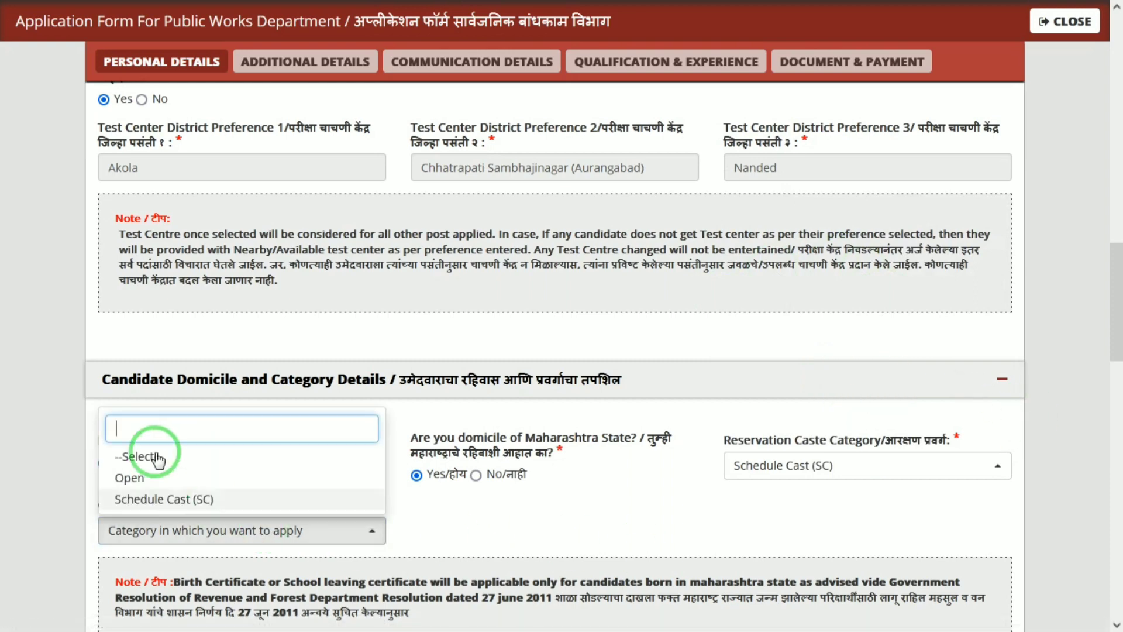
pyautogui.click(176, 502)
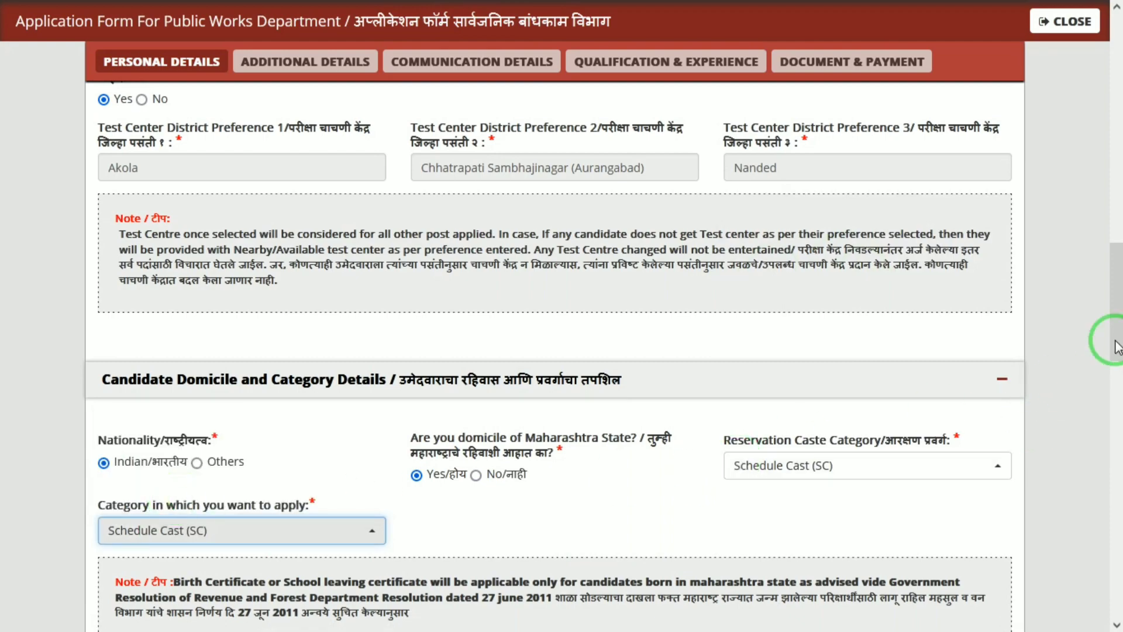
pyautogui.moveTo(1117, 307); pyautogui.dragTo(1117, 416)
# Step: Enter SDM as the caste certificate issuing authority, issued 03/10/2023
pyautogui.click(294, 408)
pyautogui.click(259, 274)
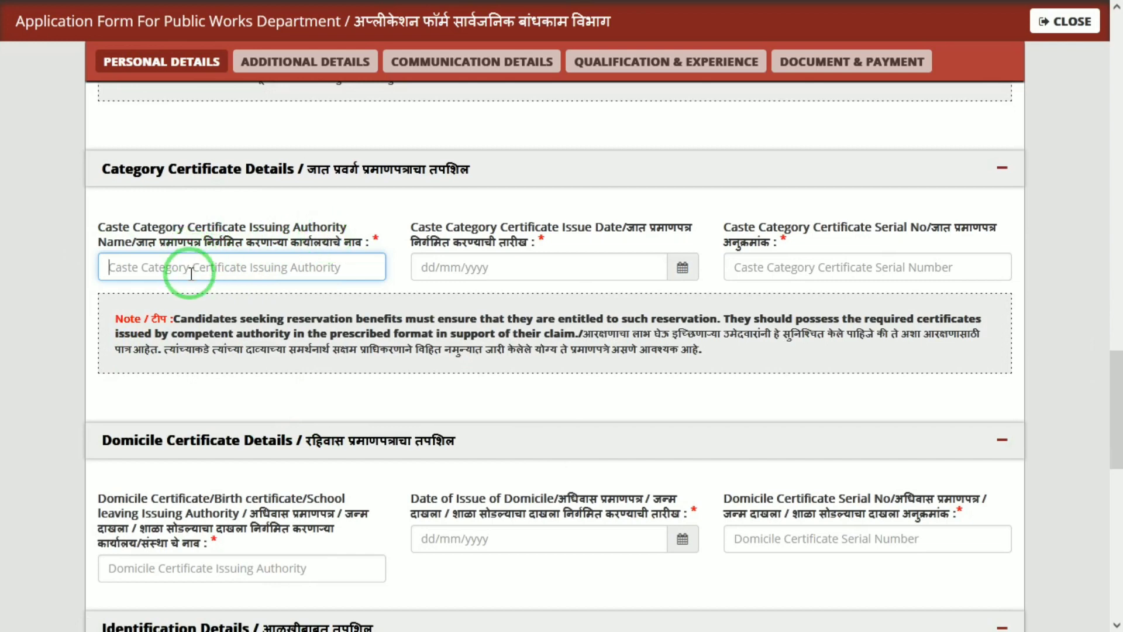
pyautogui.write('SDM')
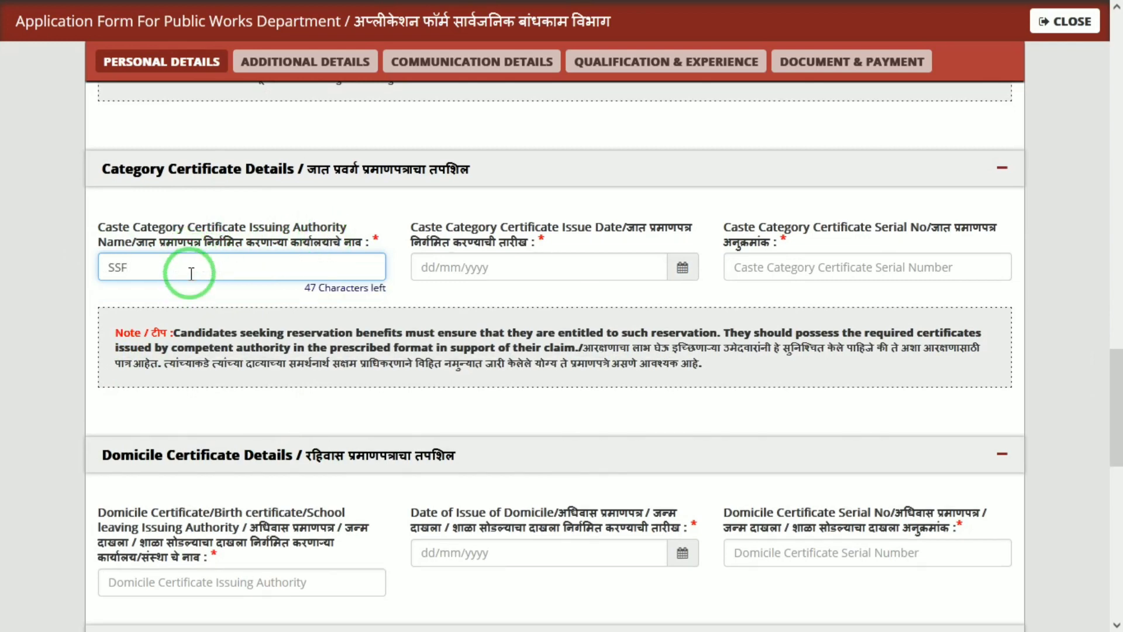
pyautogui.press('Tab')
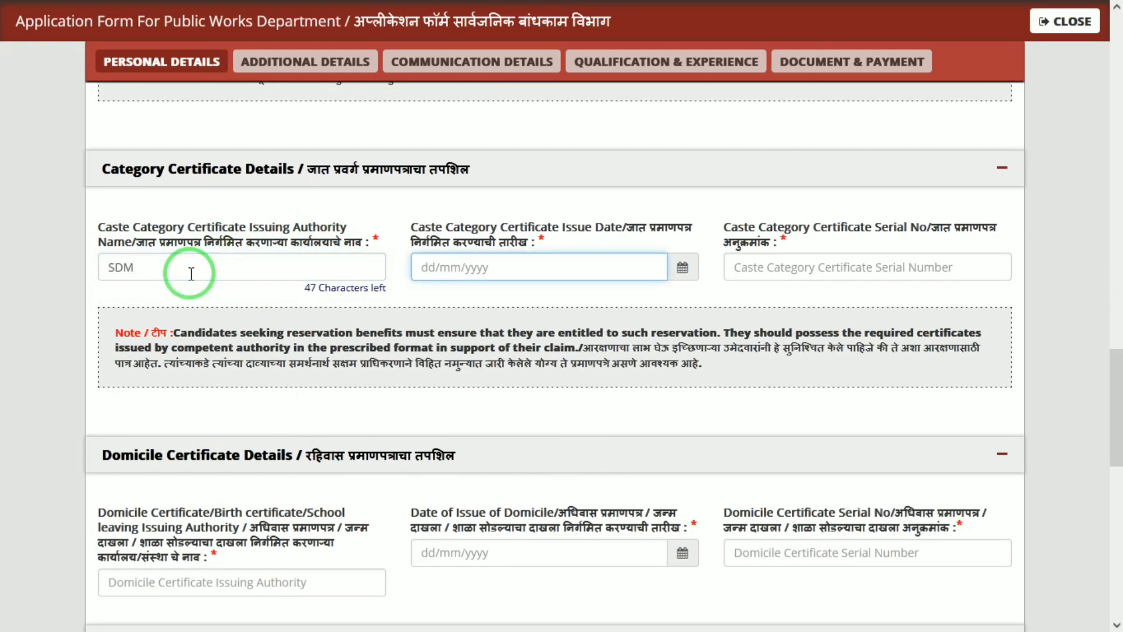
pyautogui.click(682, 267)
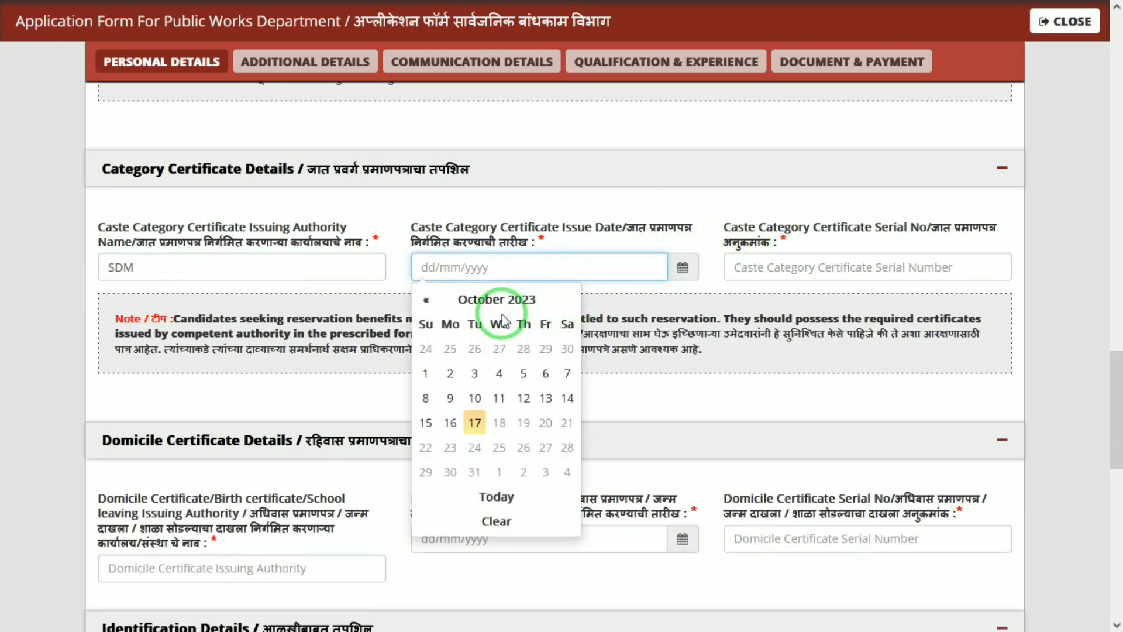
pyautogui.click(474, 375)
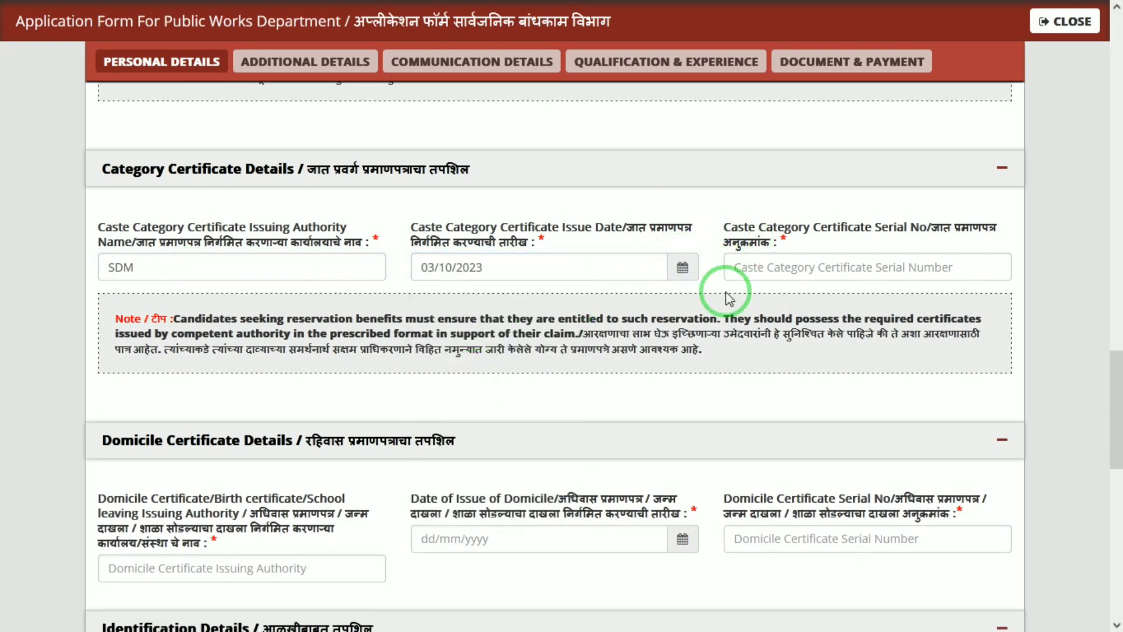
pyautogui.click(805, 269)
pyautogui.moveTo(1118, 398); pyautogui.dragTo(1118, 448)
# Step: Enter TEHSILDAR as the domicile certificate issuing authority, issued 03/10/2023
pyautogui.click(322, 324)
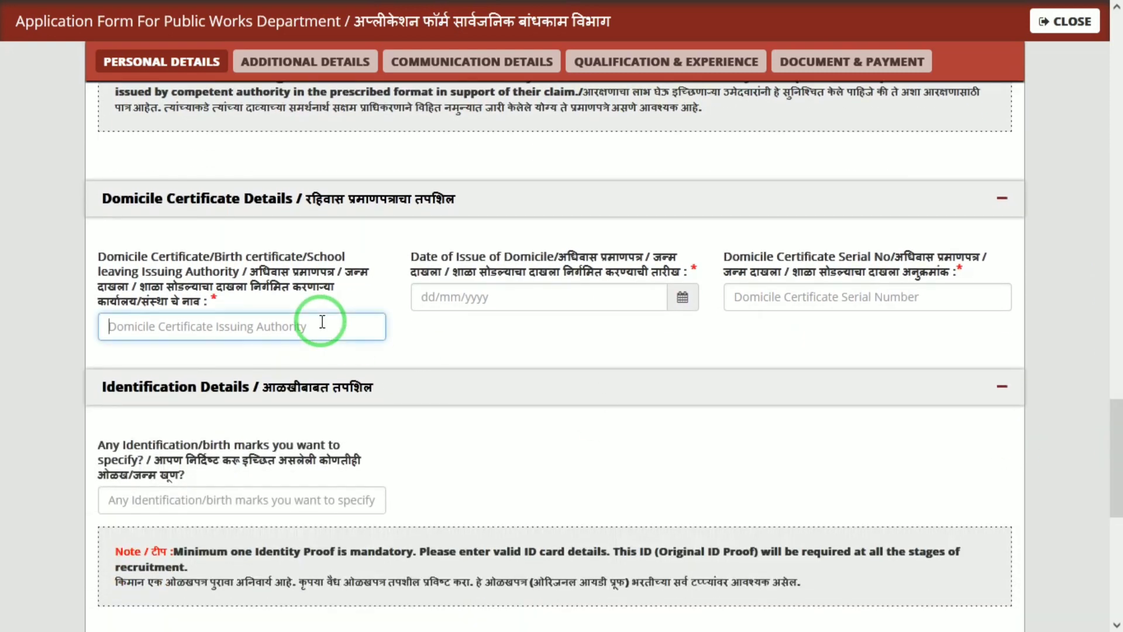
pyautogui.write('TEHSILD')
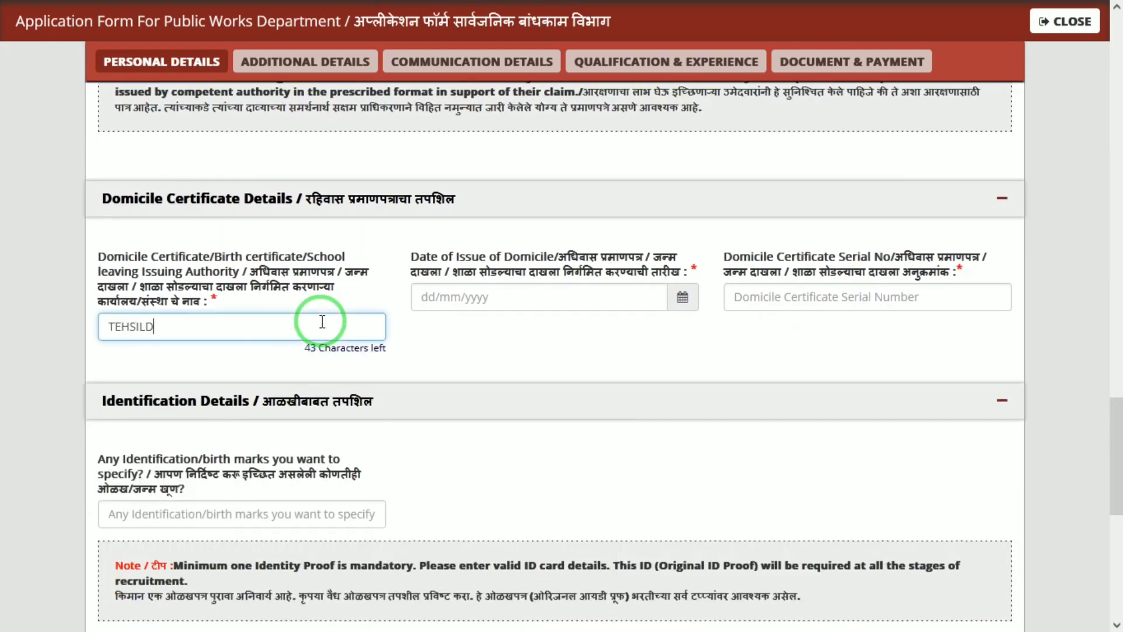
pyautogui.write('AR')
pyautogui.press('Tab')
pyautogui.click(680, 297)
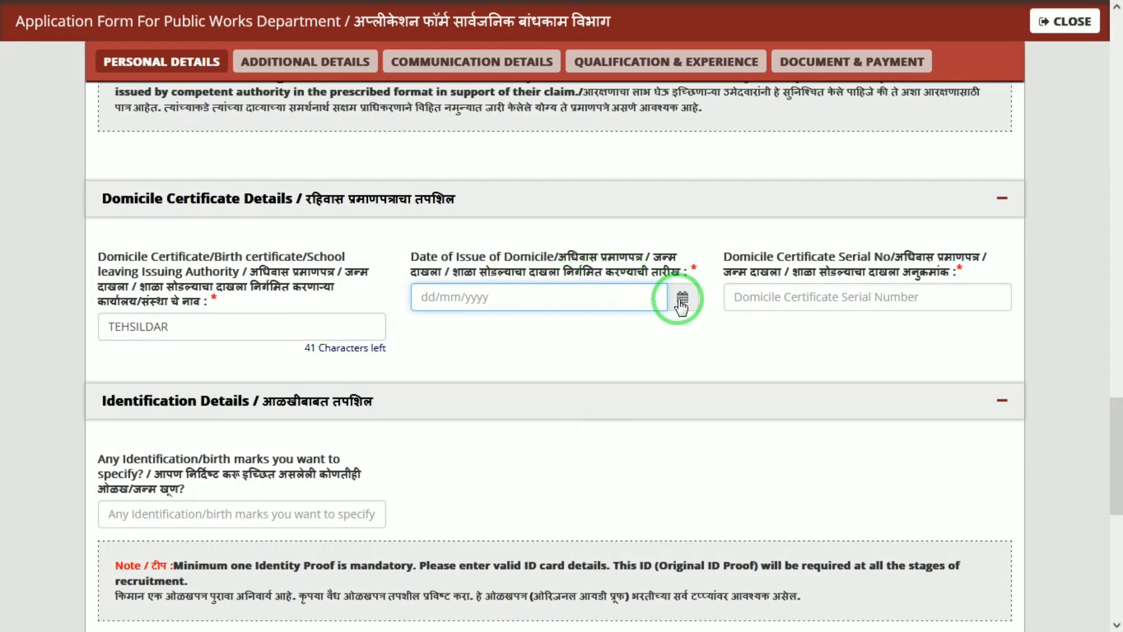
pyautogui.click(539, 137)
pyautogui.click(475, 118)
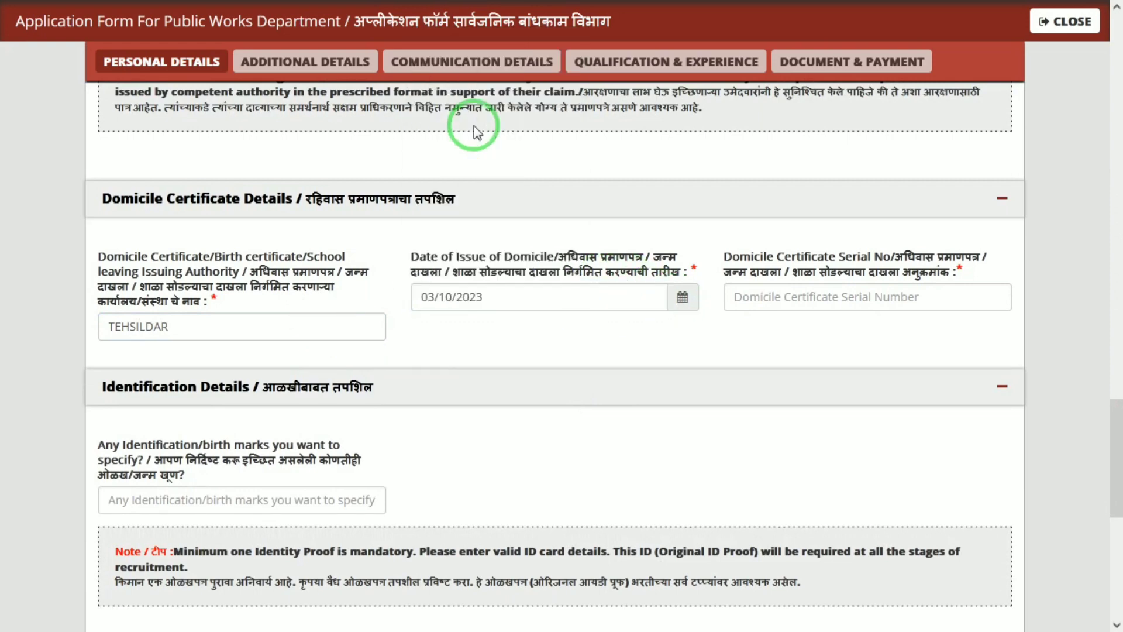
pyautogui.click(826, 297)
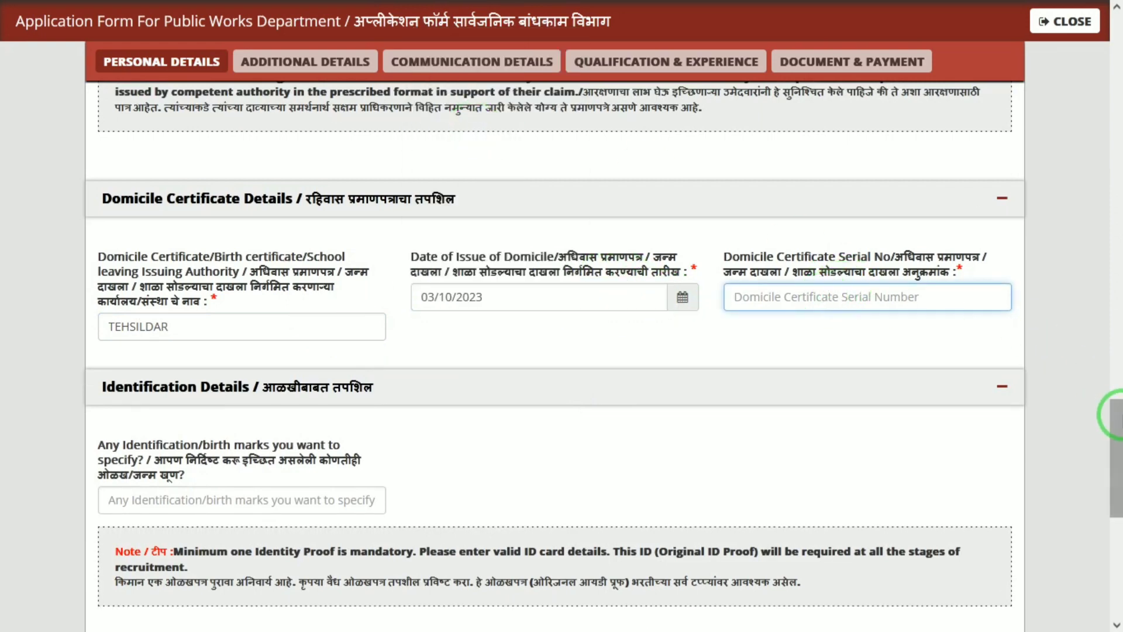
pyautogui.moveTo(1116, 436); pyautogui.dragTo(1115, 483)
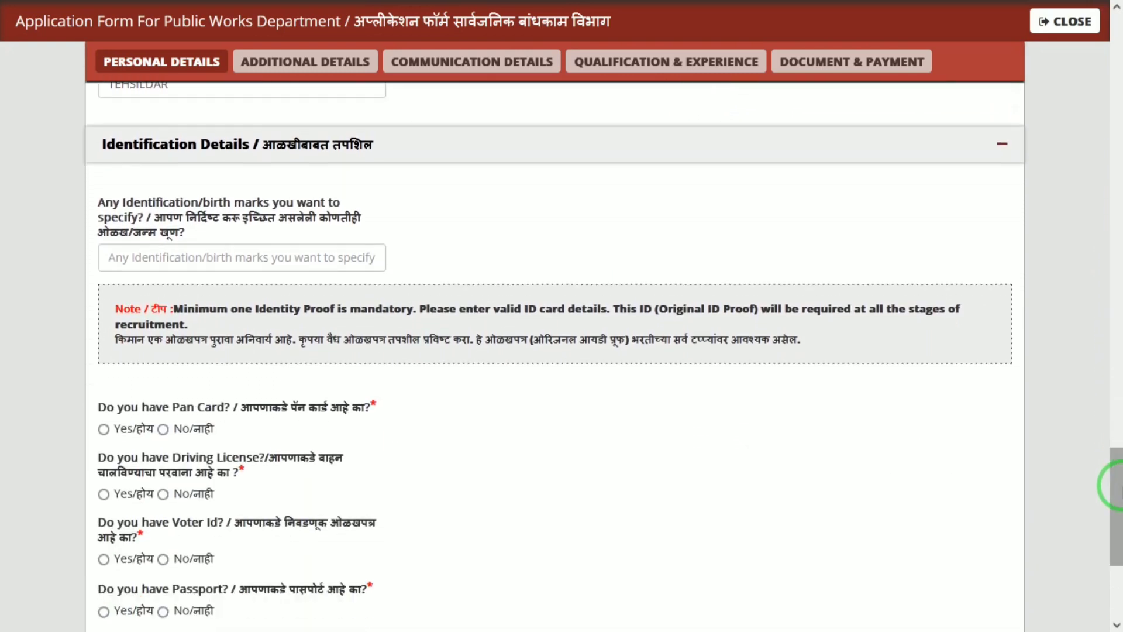
# Step: Enter the identification marks and indicate the candidate has a PAN card
pyautogui.click(365, 258)
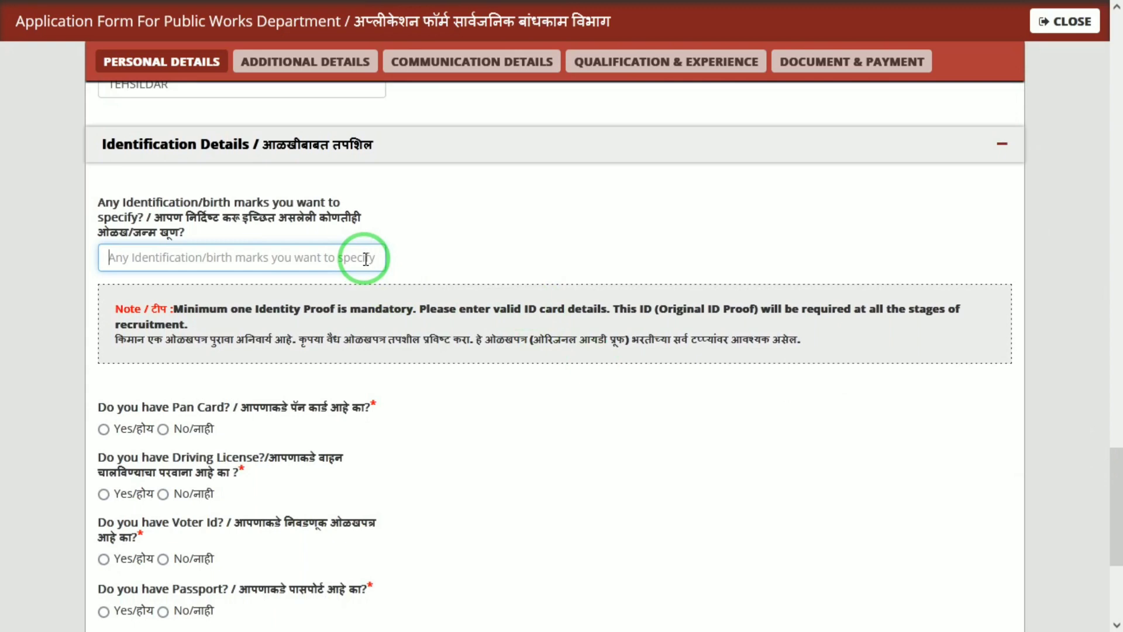
pyautogui.write('A MOLE ON FACE')
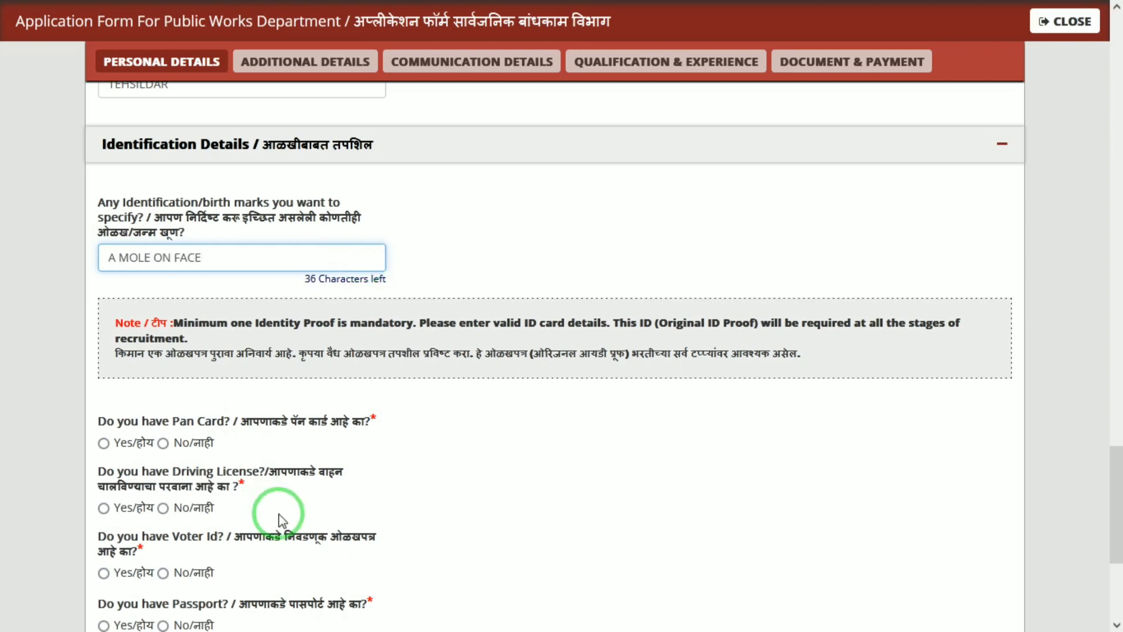
pyautogui.click(94, 433)
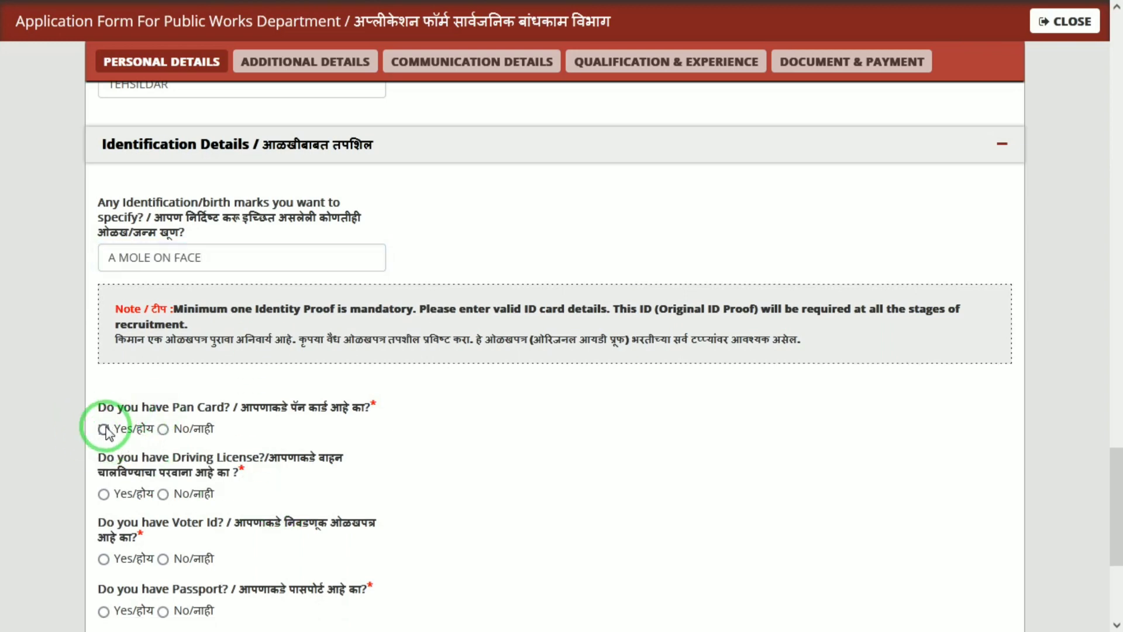
pyautogui.click(104, 429)
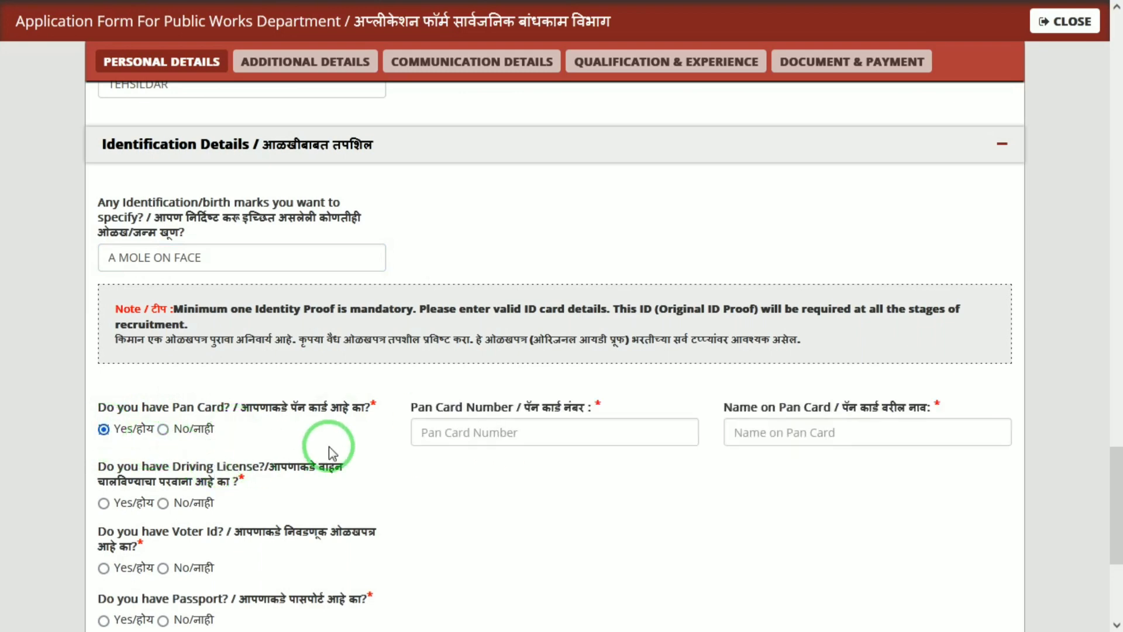
pyautogui.click(530, 437)
pyautogui.click(855, 436)
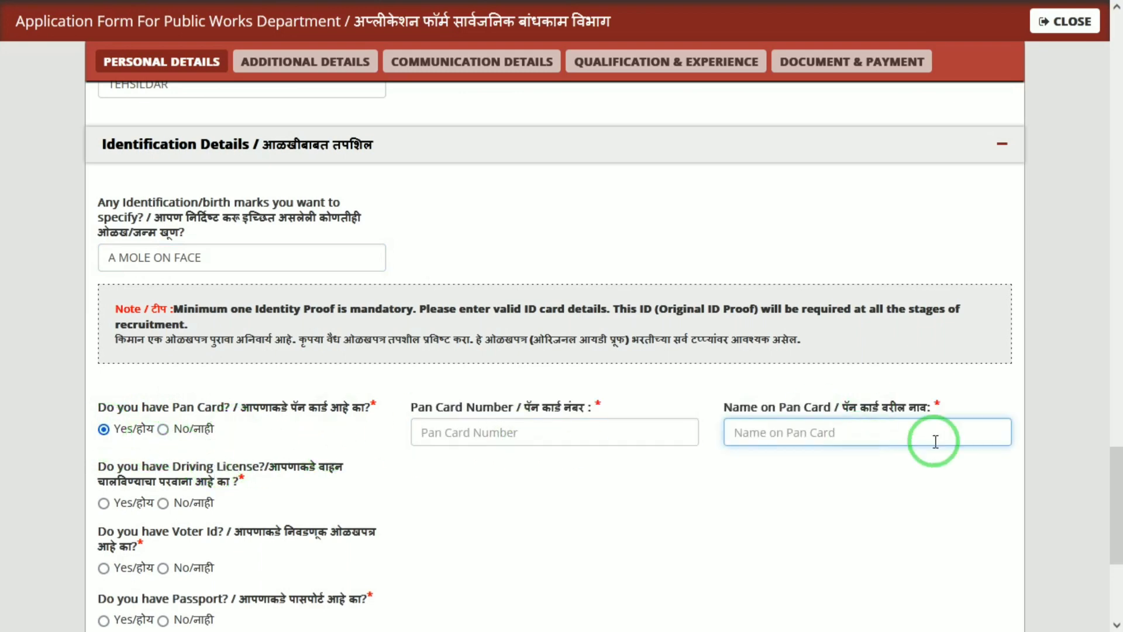
# Step: Answer No for driving licence, voter ID, passport and bank passbook, then save Personal Details
pyautogui.scroll(-2, 1121, 476)
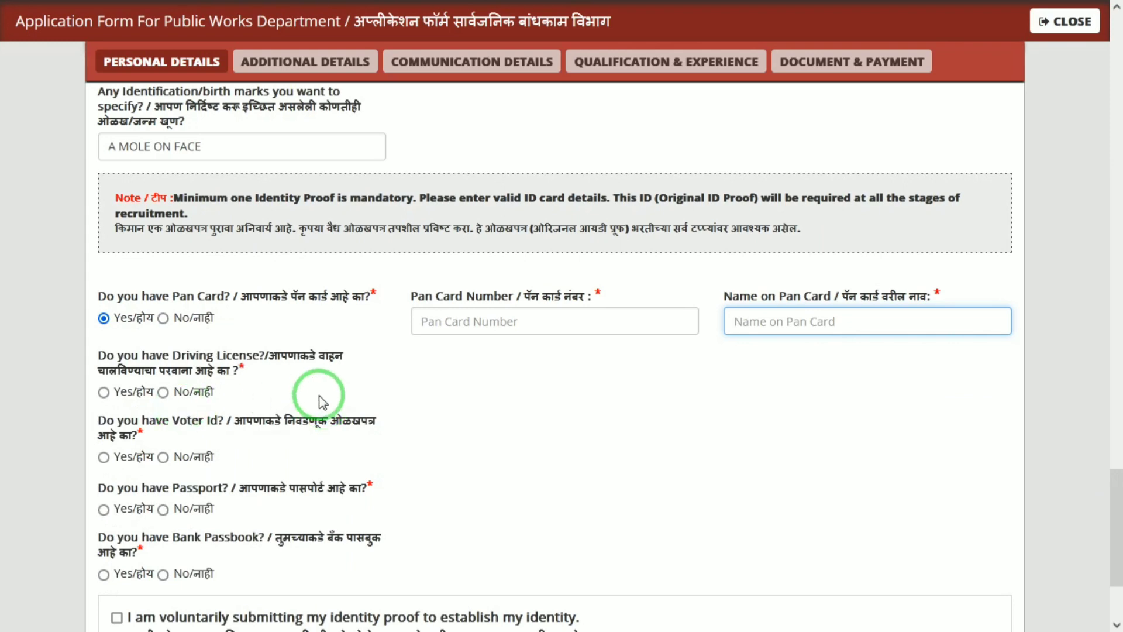
pyautogui.click(163, 392)
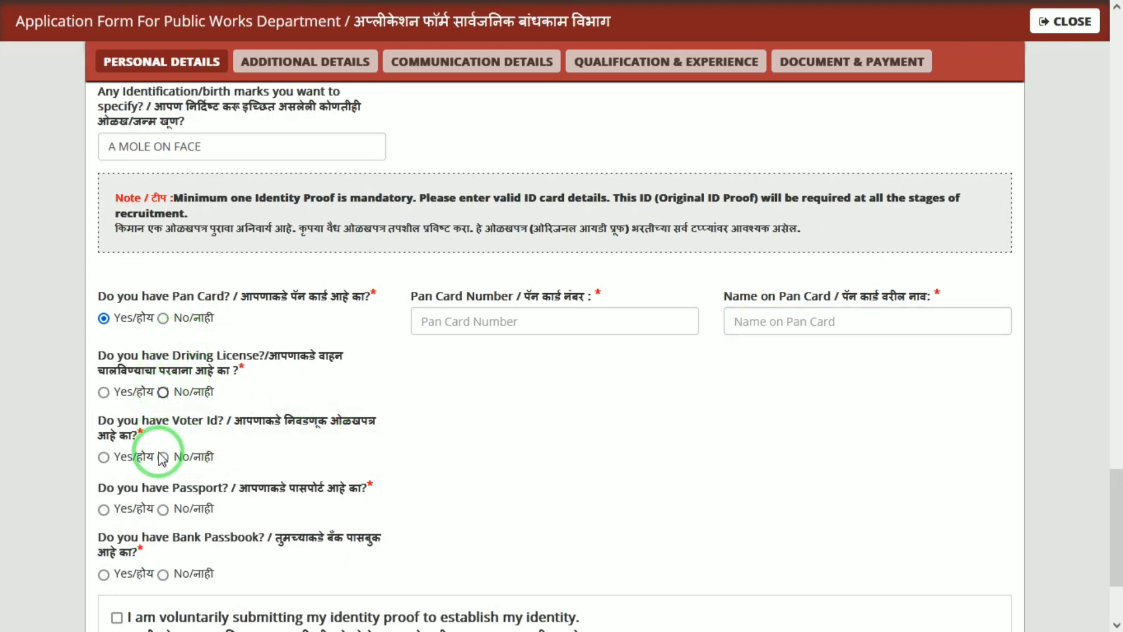
pyautogui.click(160, 519)
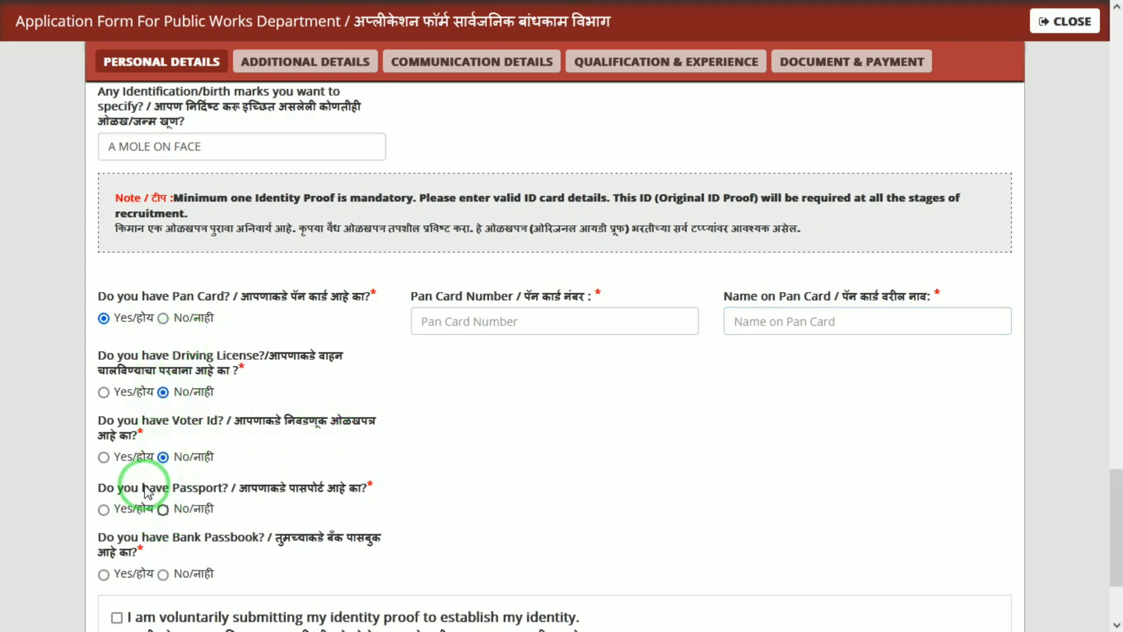
pyautogui.click(163, 574)
pyautogui.click(1118, 543)
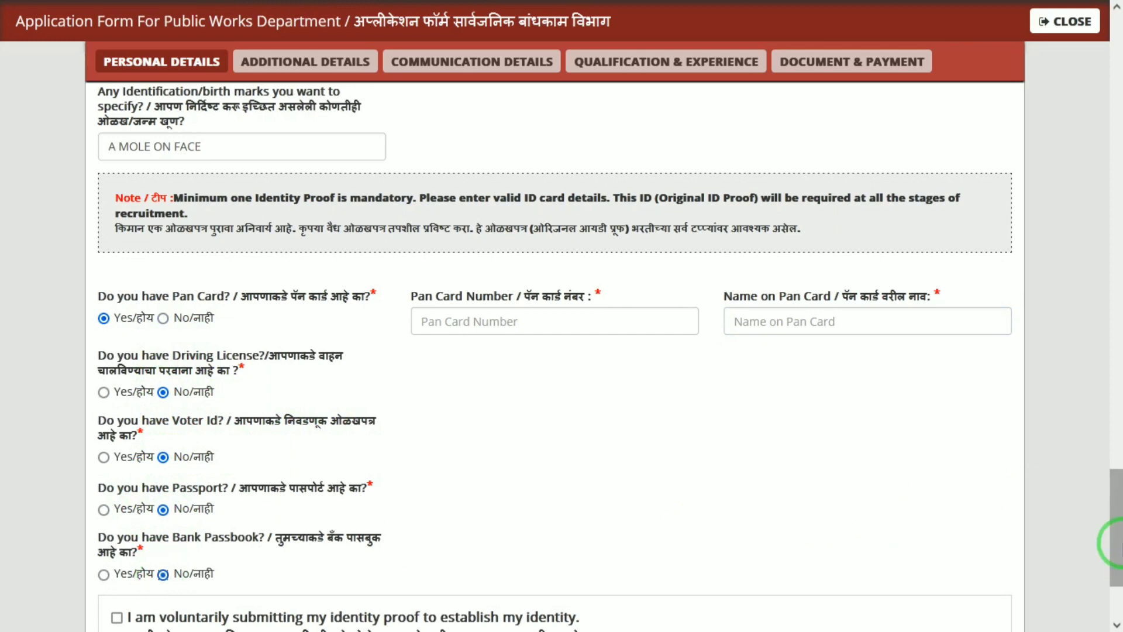
pyautogui.moveTo(1115, 541); pyautogui.dragTo(1079, 619)
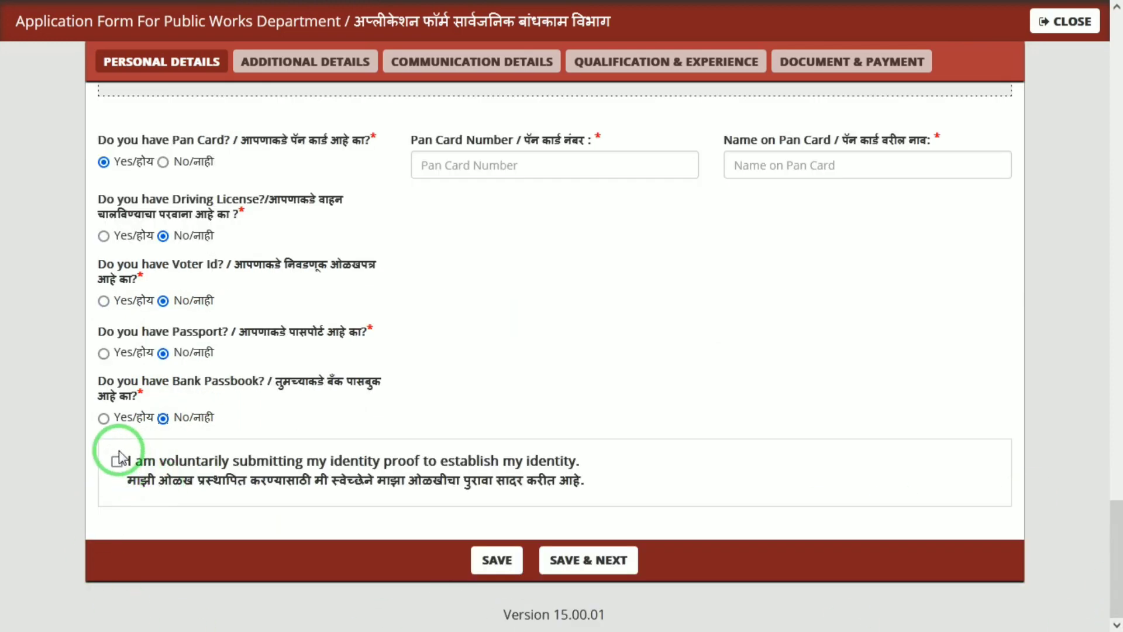
pyautogui.click(574, 563)
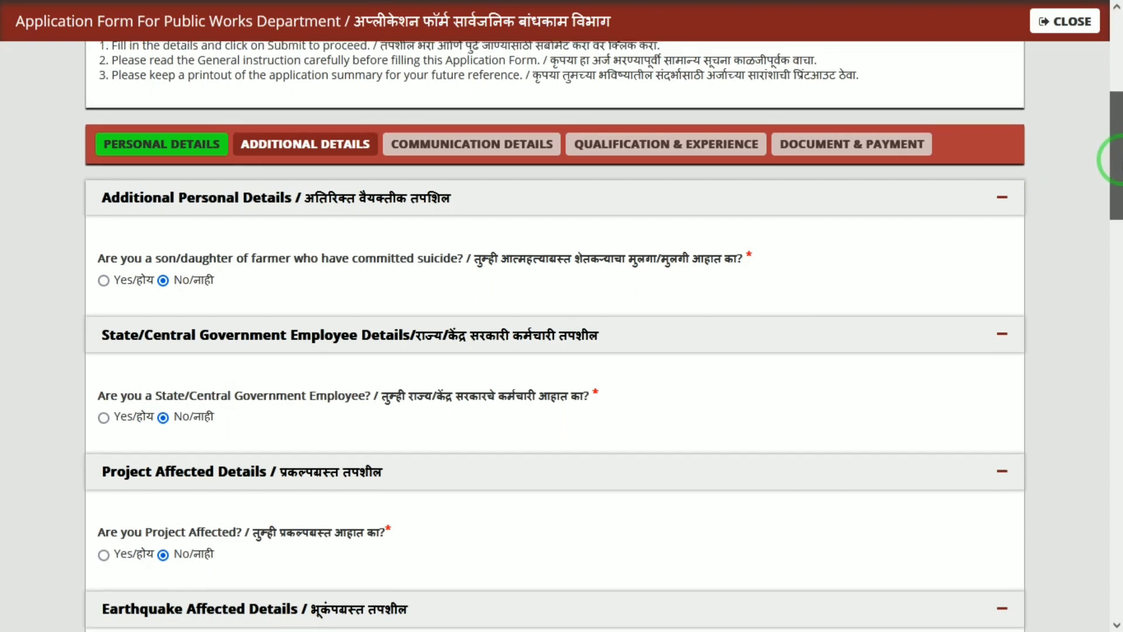
# Step: Answer No to the earthquake-affected and freedom fighter nomination questions
pyautogui.moveTo(1114, 156); pyautogui.dragTo(1114, 188)
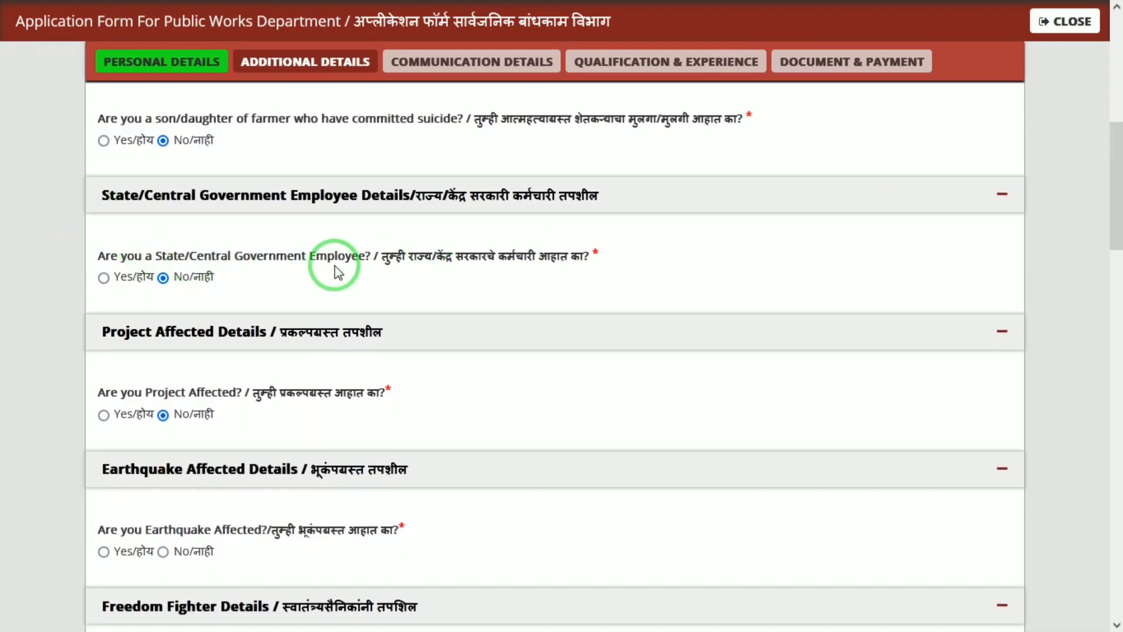
pyautogui.moveTo(188, 256); pyautogui.dragTo(244, 265)
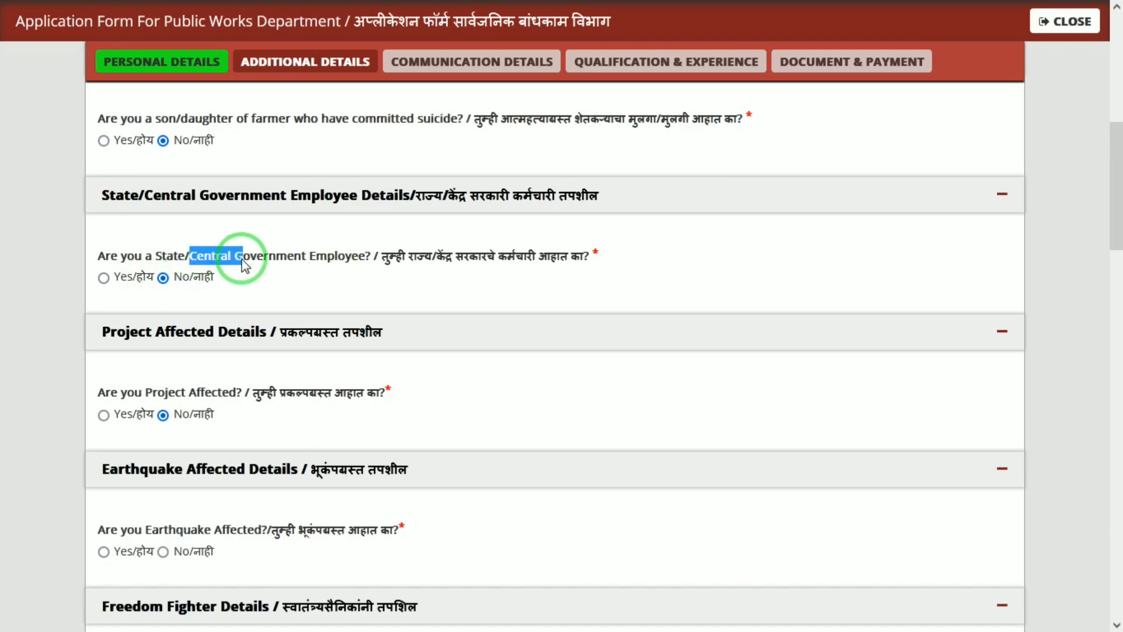
pyautogui.click(30, 371)
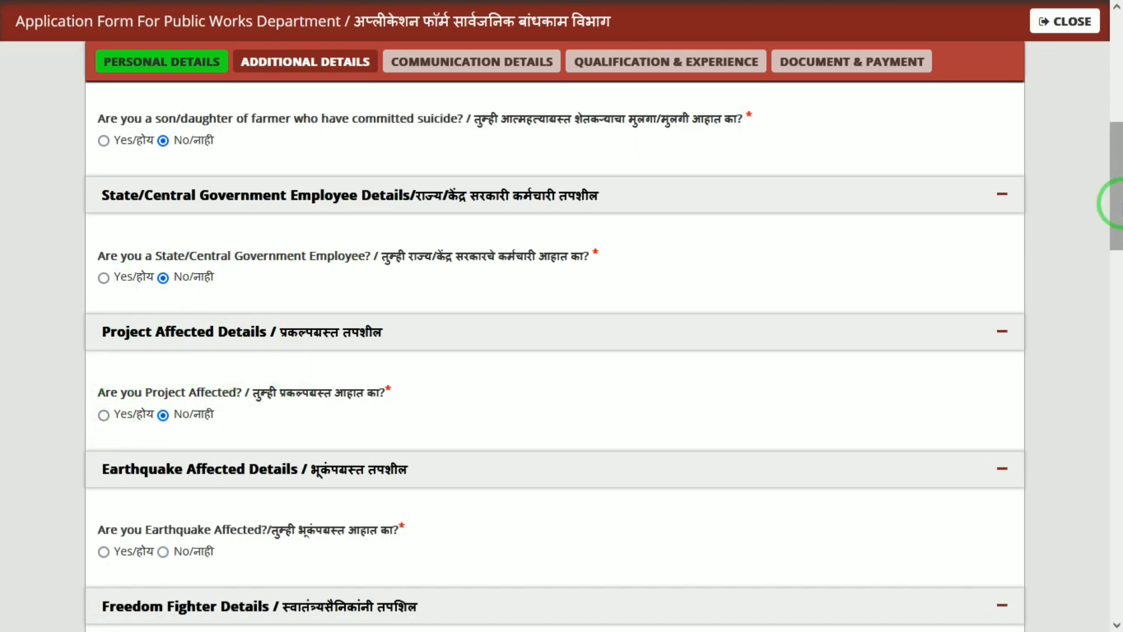
pyautogui.moveTo(1116, 176); pyautogui.dragTo(1119, 229)
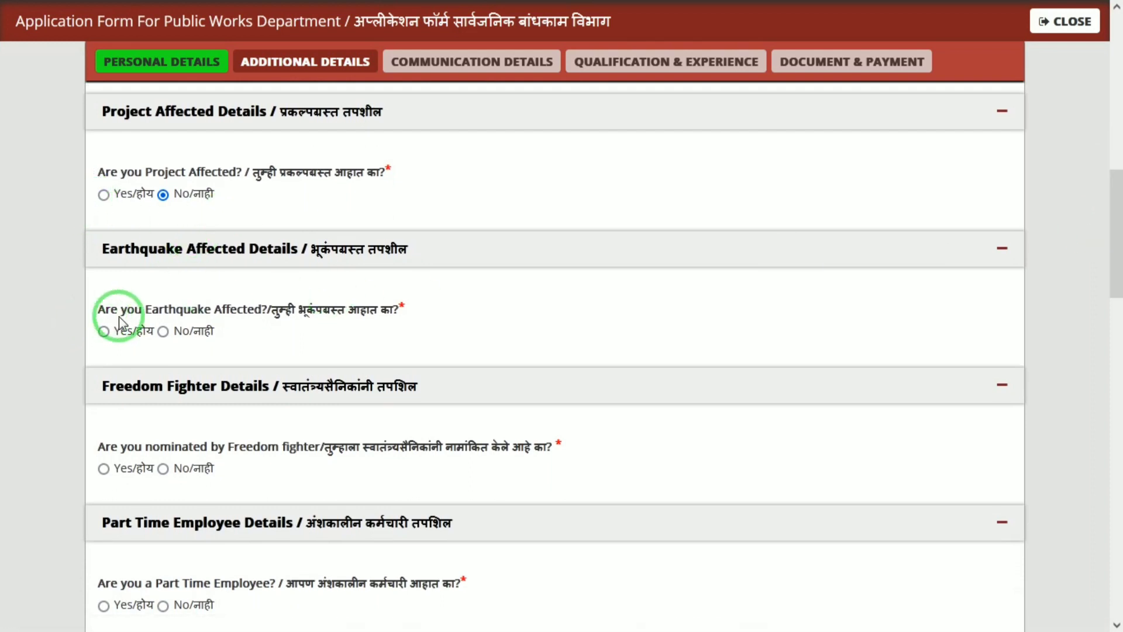
pyautogui.click(164, 332)
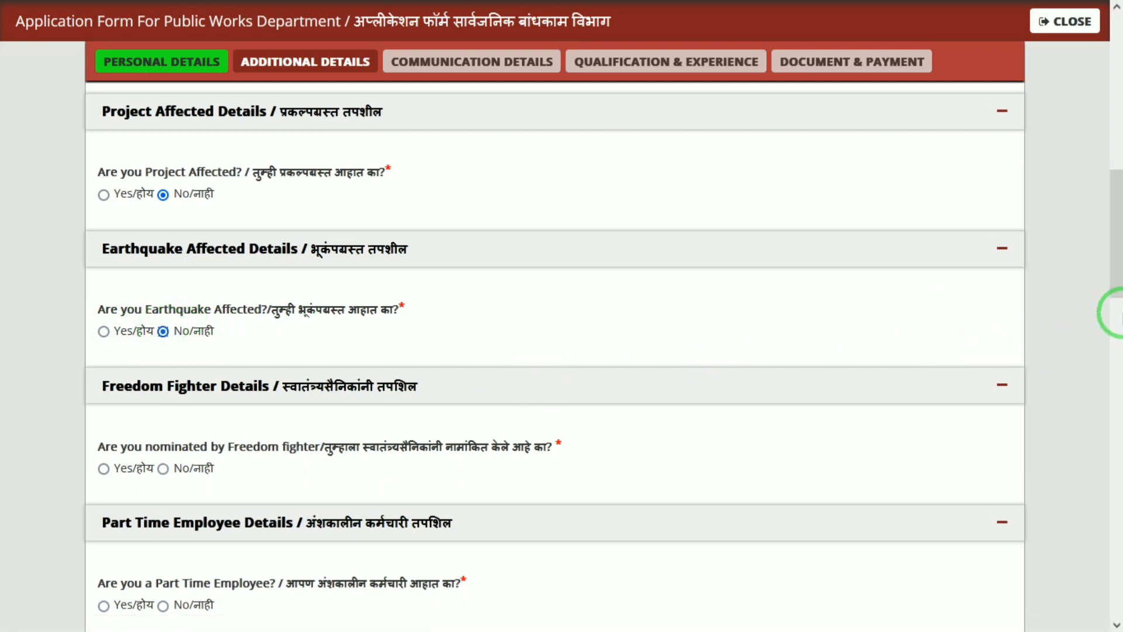
pyautogui.moveTo(1119, 229); pyautogui.dragTo(1119, 276)
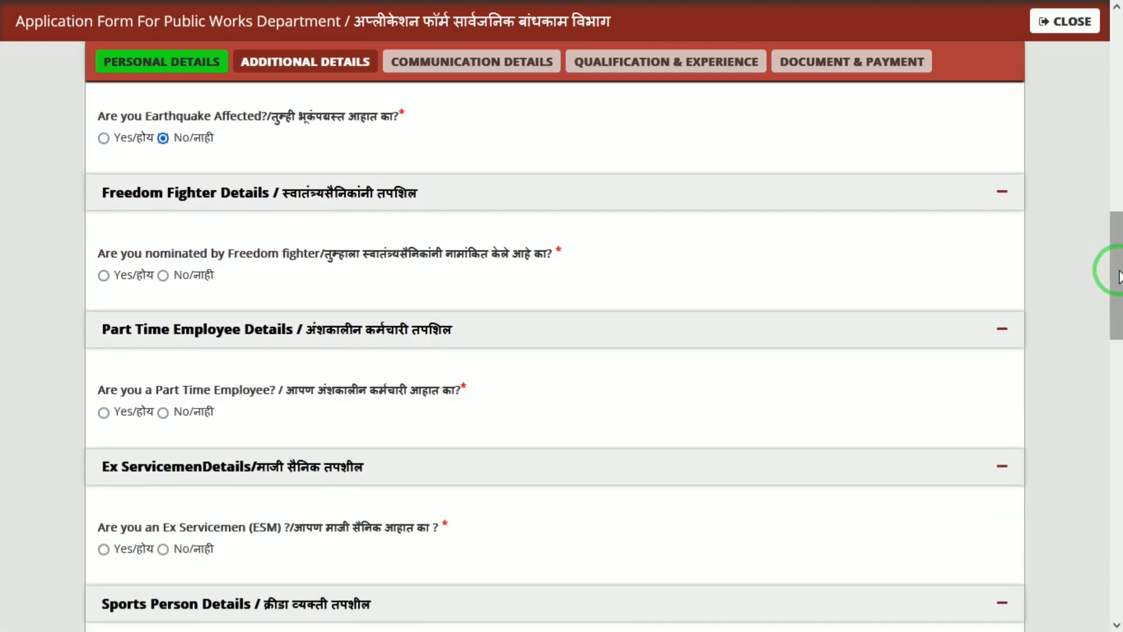
pyautogui.click(163, 276)
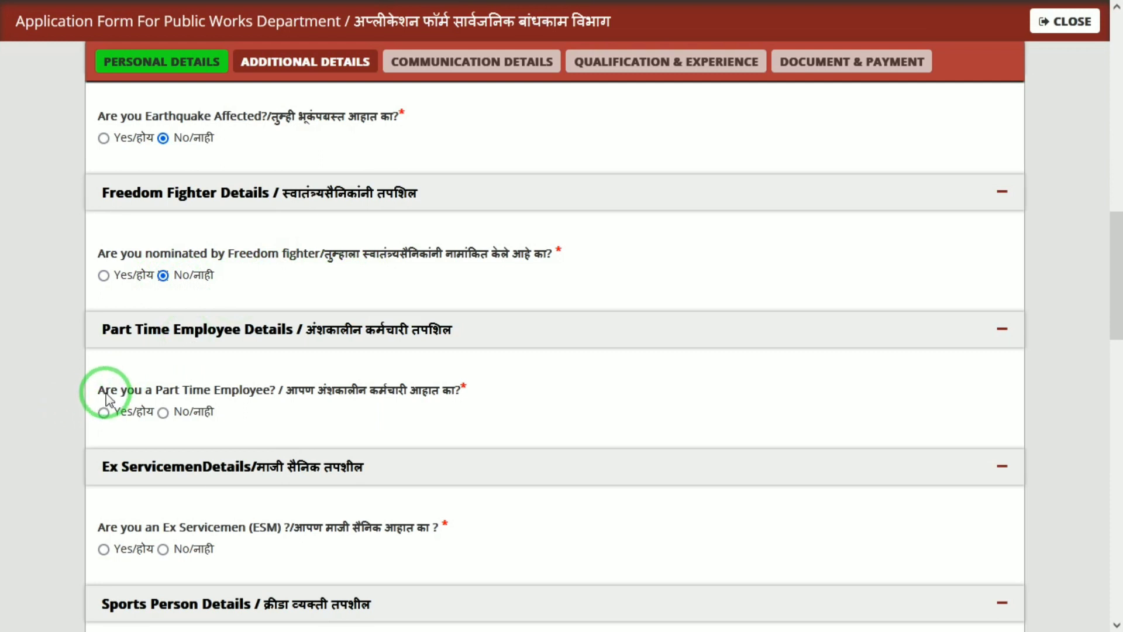
# Step: Answer No to sports person, Orphan Category and debarred-from-previous-exams questions
pyautogui.moveTo(106, 396); pyautogui.dragTo(204, 397)
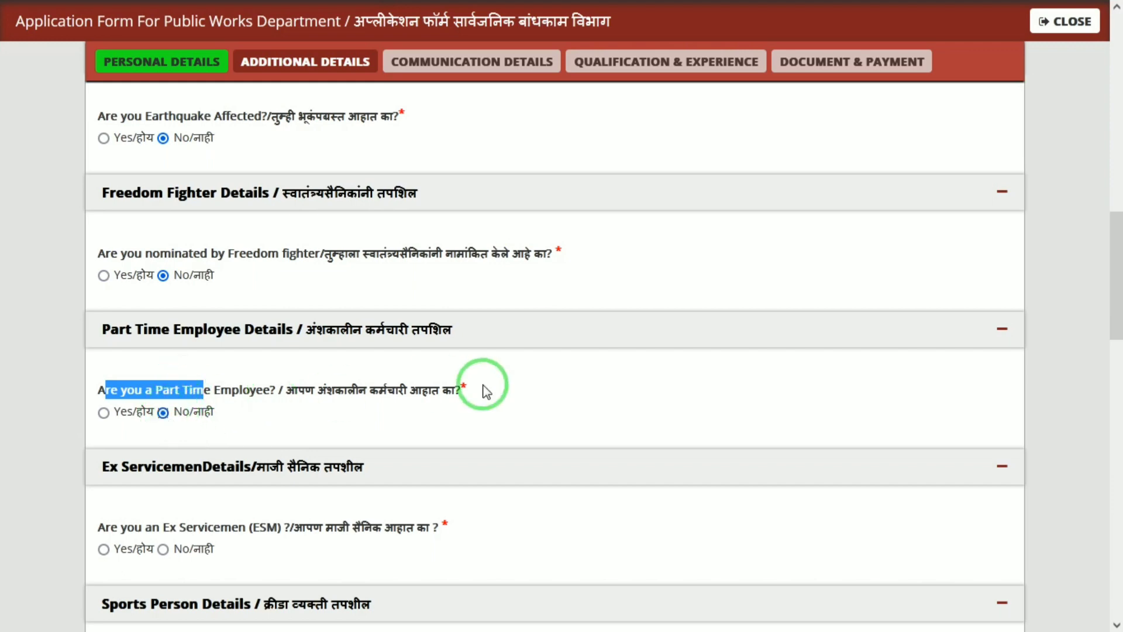
pyautogui.moveTo(1117, 271); pyautogui.dragTo(1103, 345)
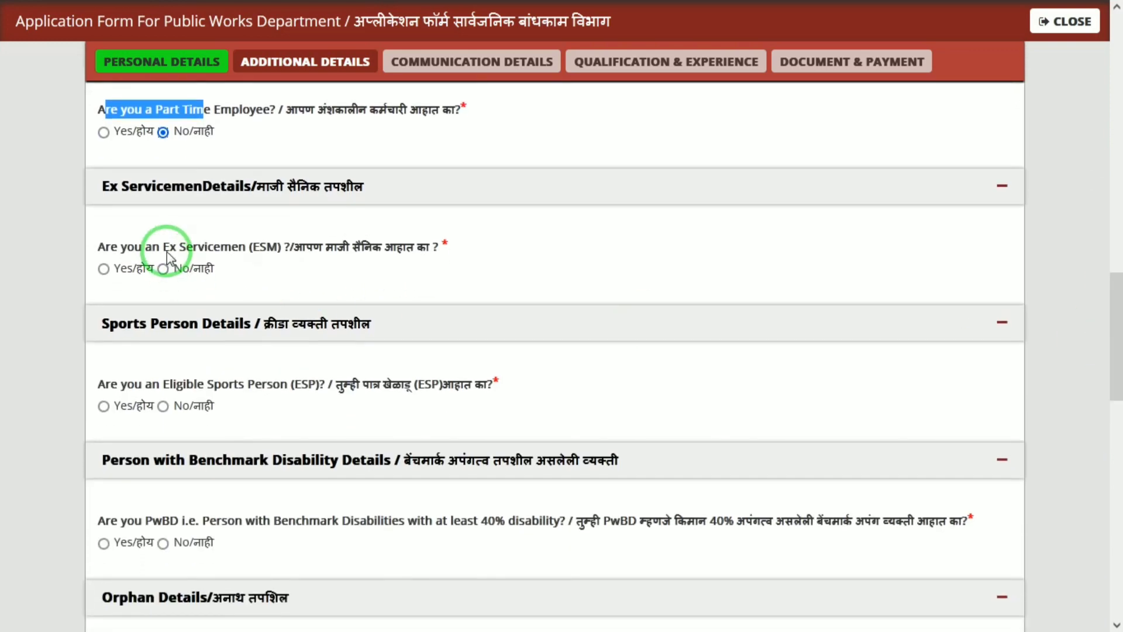
pyautogui.click(163, 407)
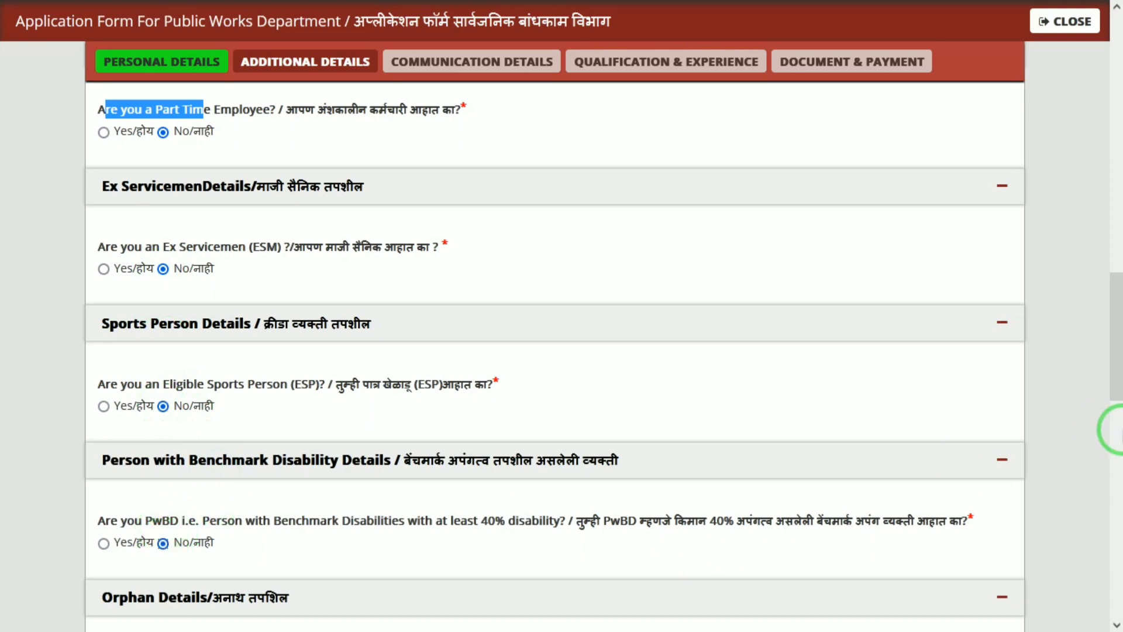
pyautogui.moveTo(1118, 384); pyautogui.dragTo(1119, 477)
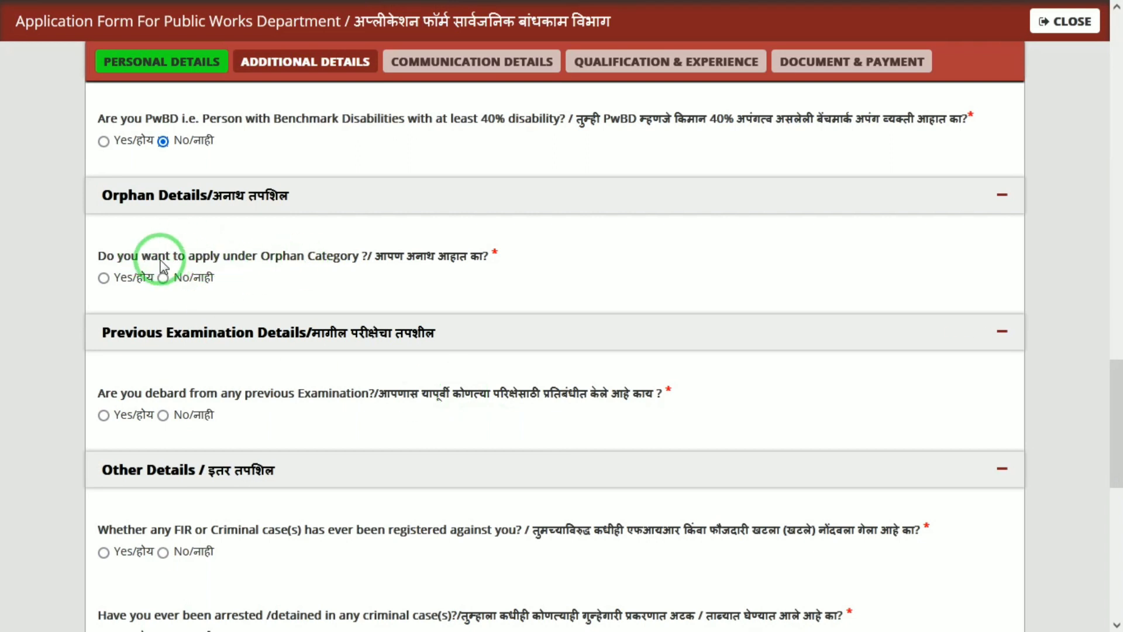
pyautogui.click(162, 279)
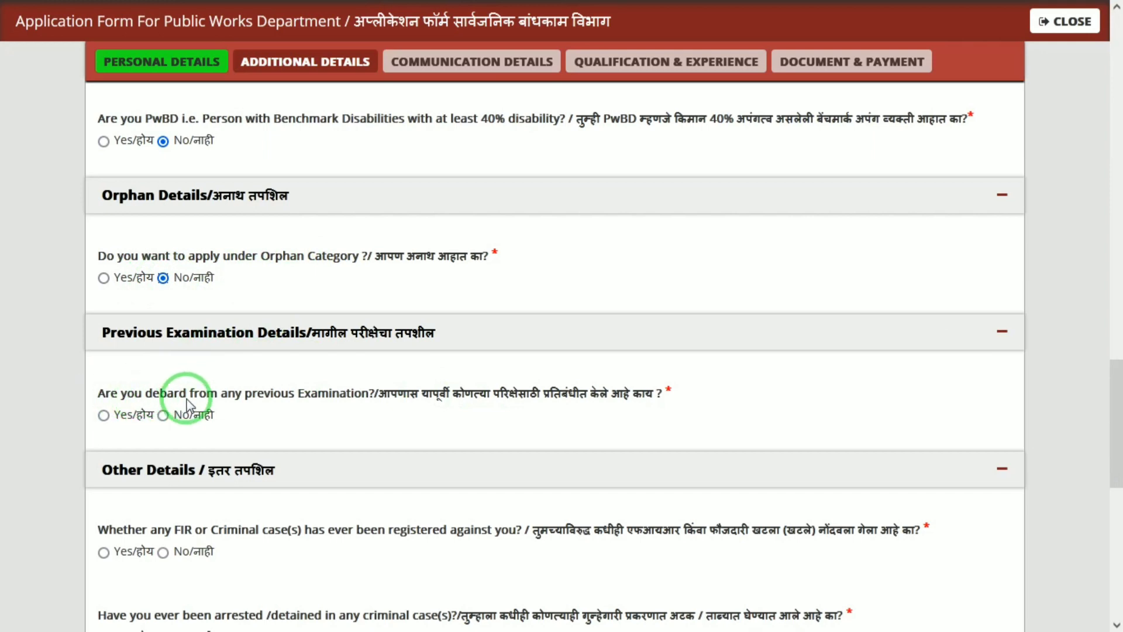
pyautogui.click(163, 416)
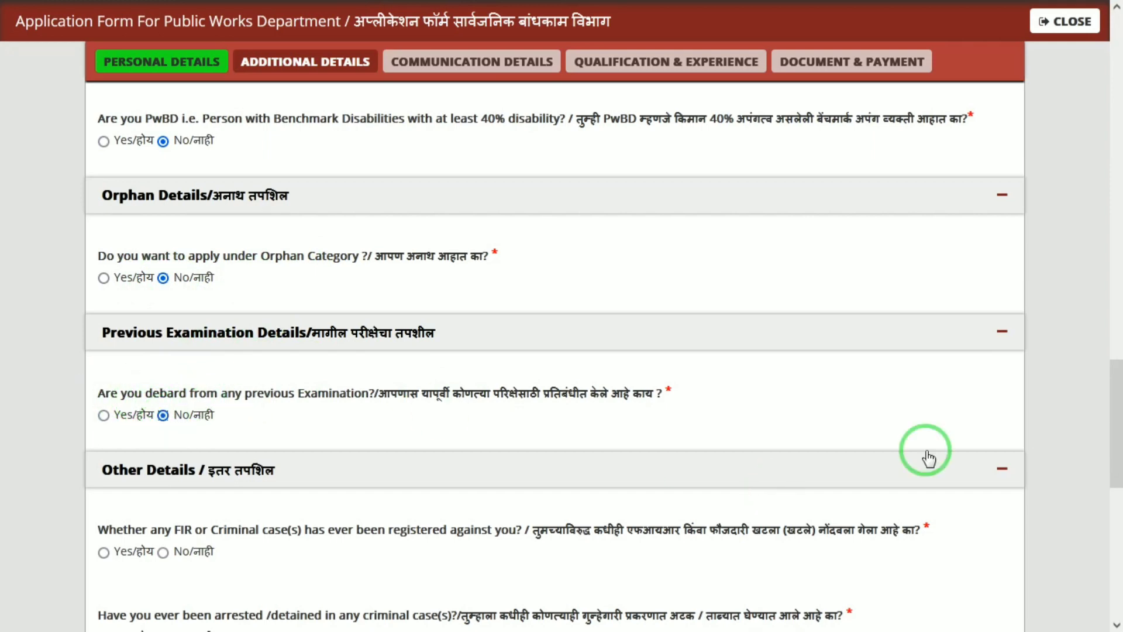
# Step: Answer No to FIR, arrest, court trial, good-behaviour bond and UMC questions, then save
pyautogui.moveTo(1114, 459); pyautogui.dragTo(1112, 519)
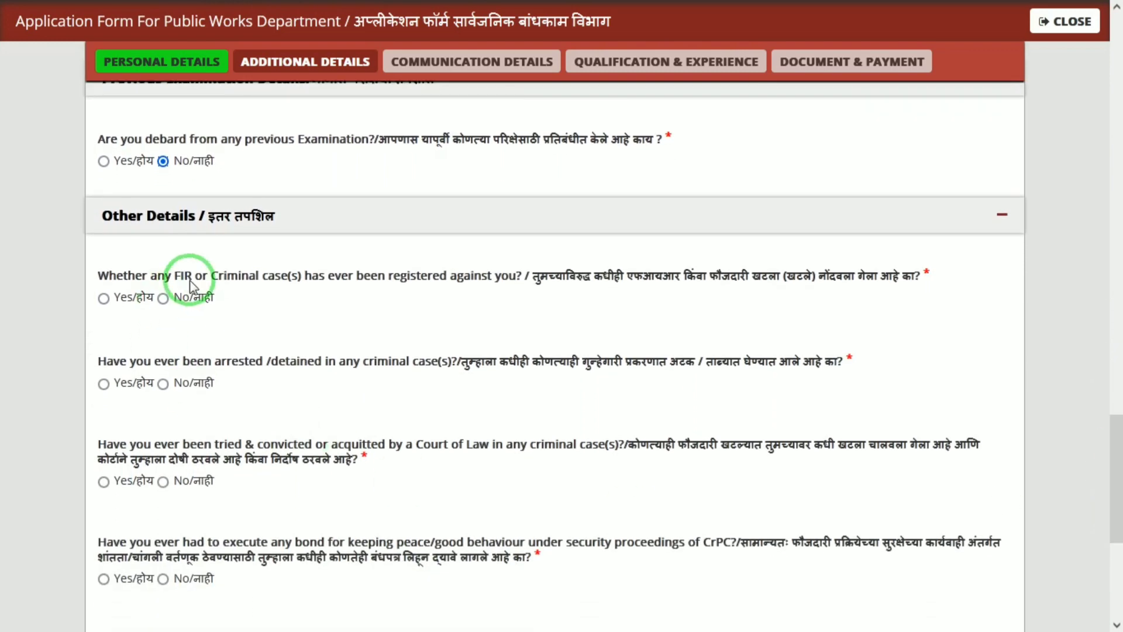
pyautogui.click(163, 298)
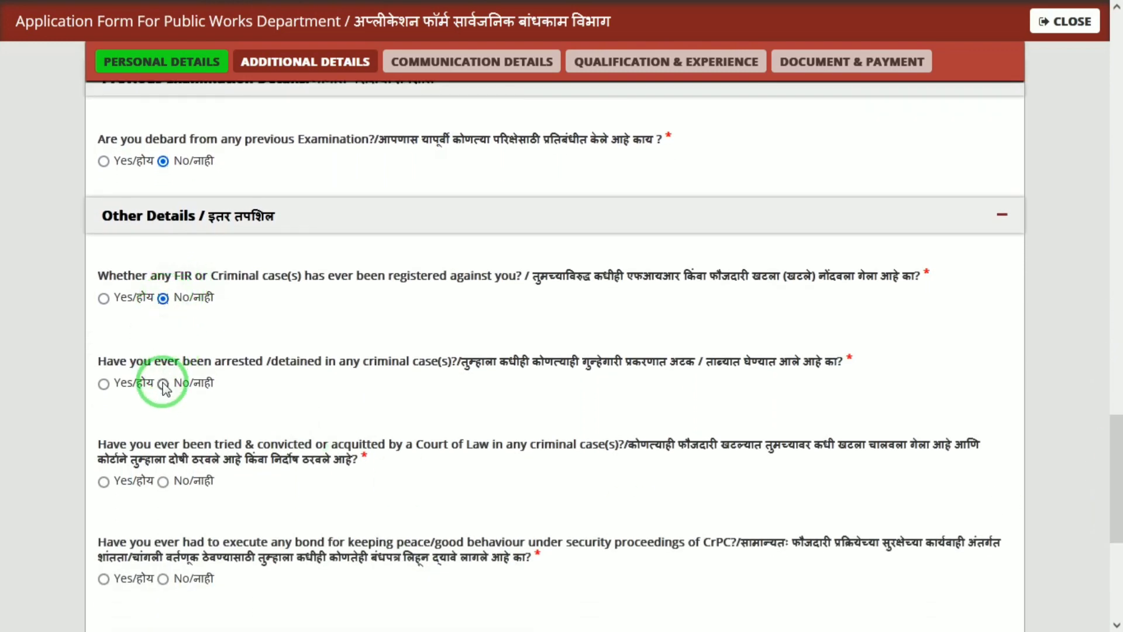
pyautogui.click(163, 384)
pyautogui.click(162, 482)
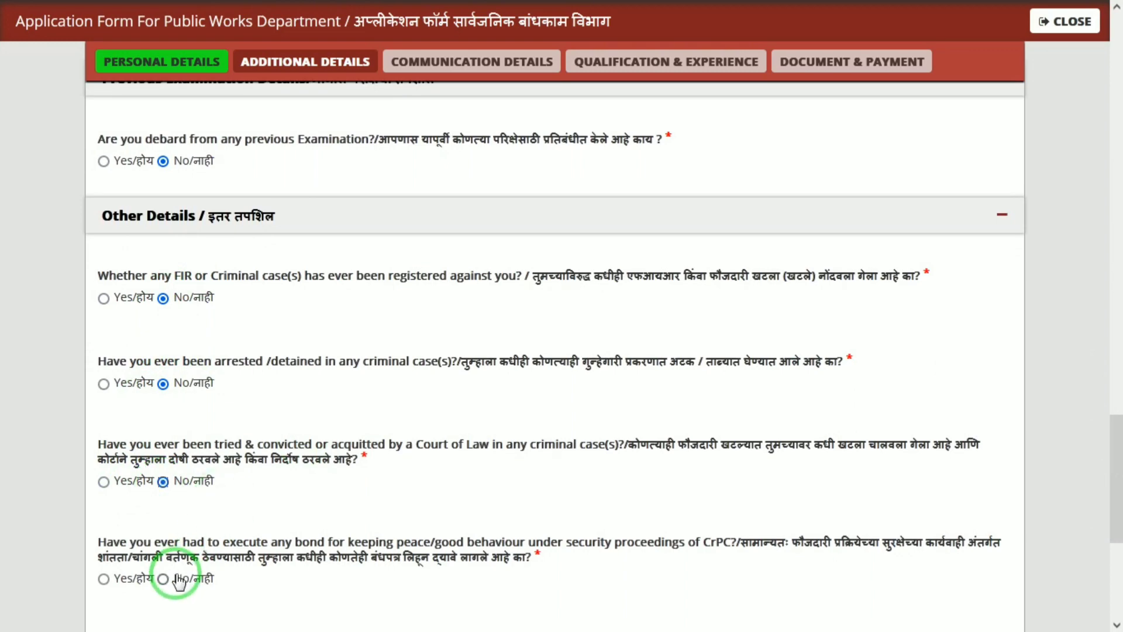
pyautogui.click(163, 579)
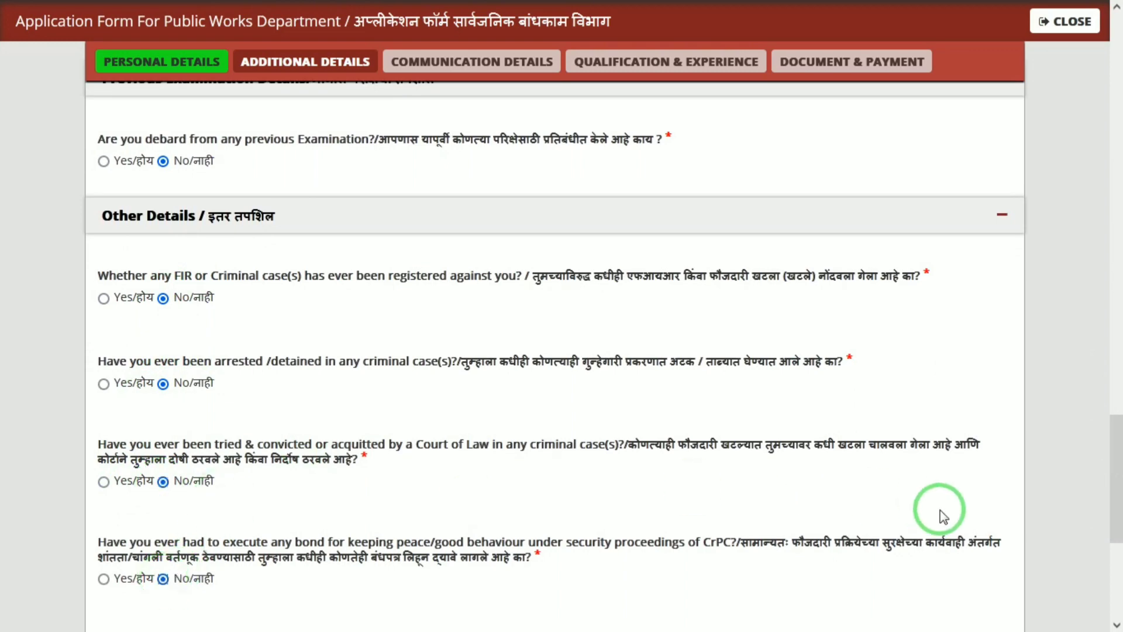
pyautogui.moveTo(1117, 506); pyautogui.dragTo(1114, 581)
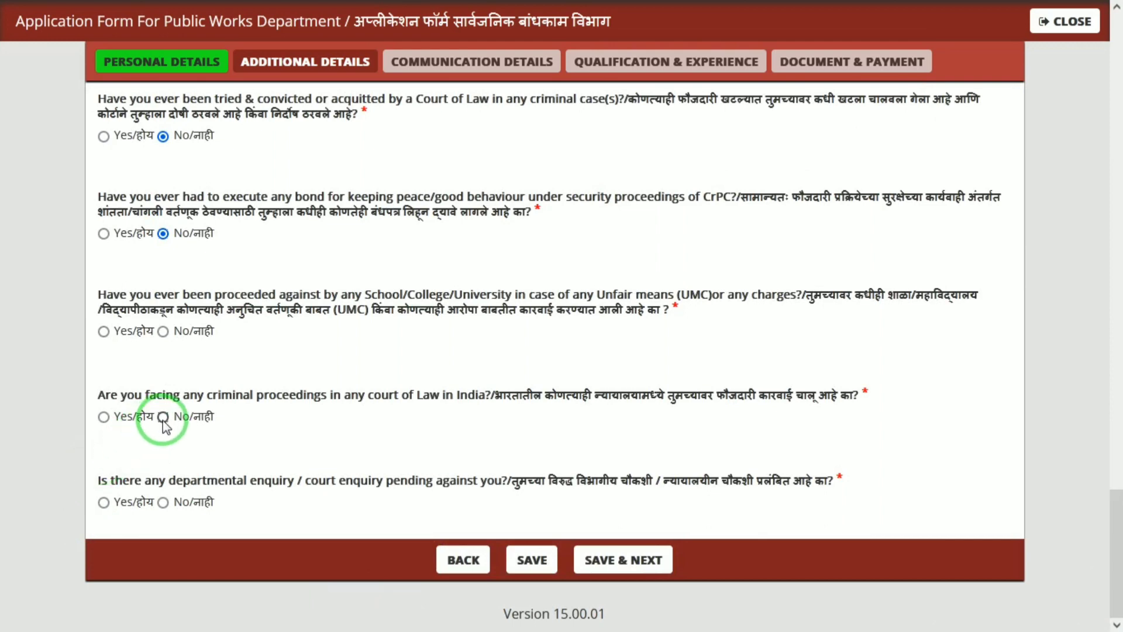
pyautogui.click(163, 331)
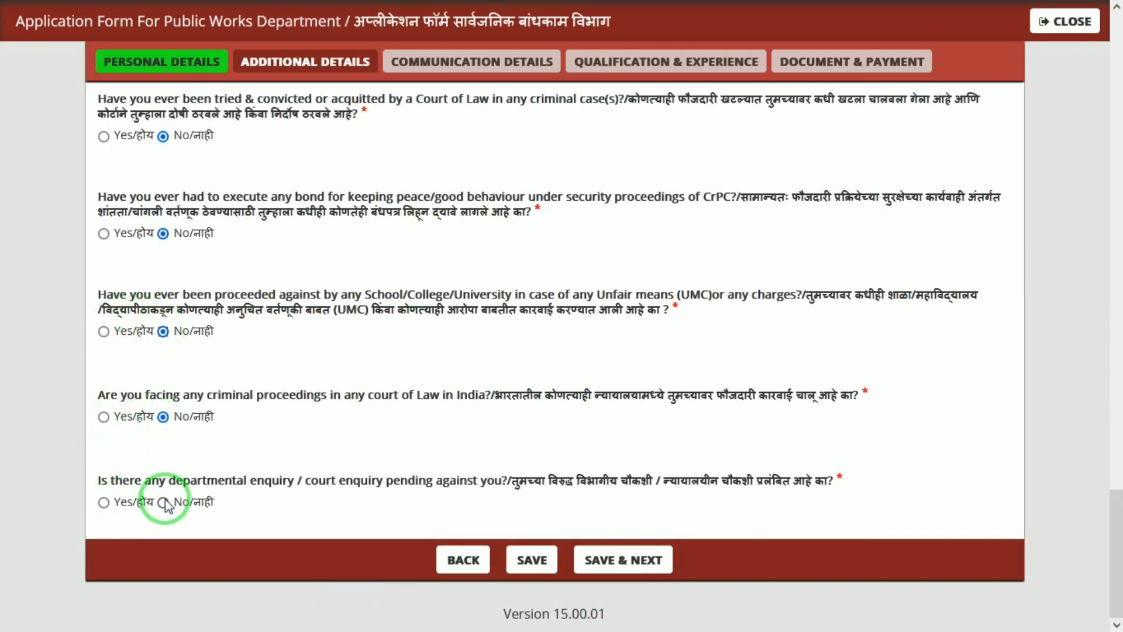
pyautogui.click(608, 559)
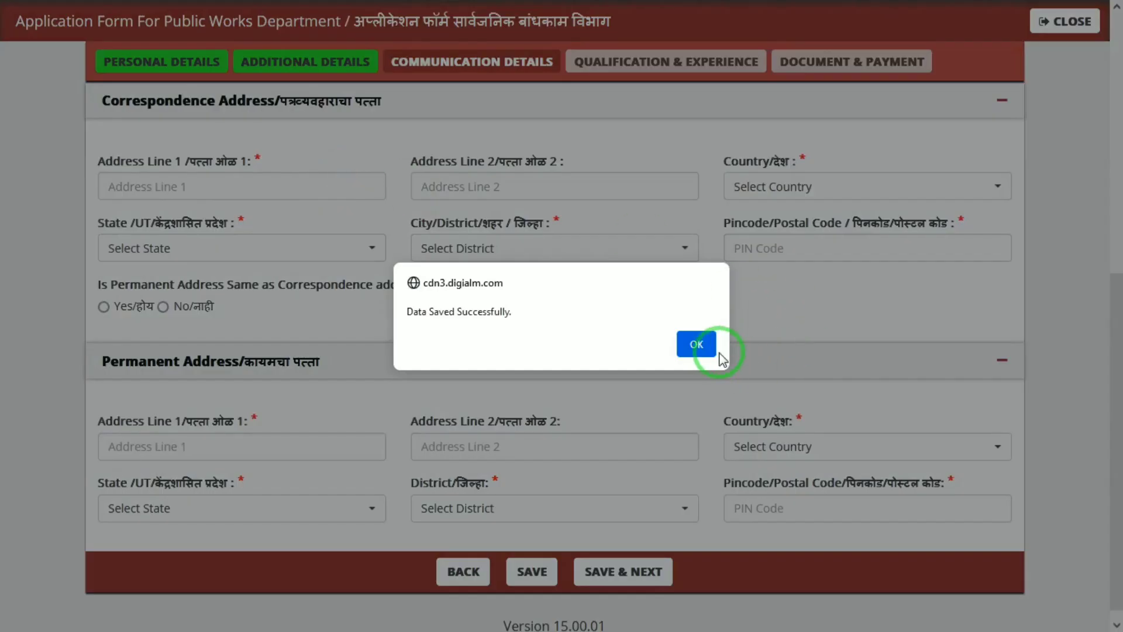
# Step: Close the data-saved alert and fill in correspondence address lines 1 and 2
pyautogui.click(695, 344)
pyautogui.click(214, 186)
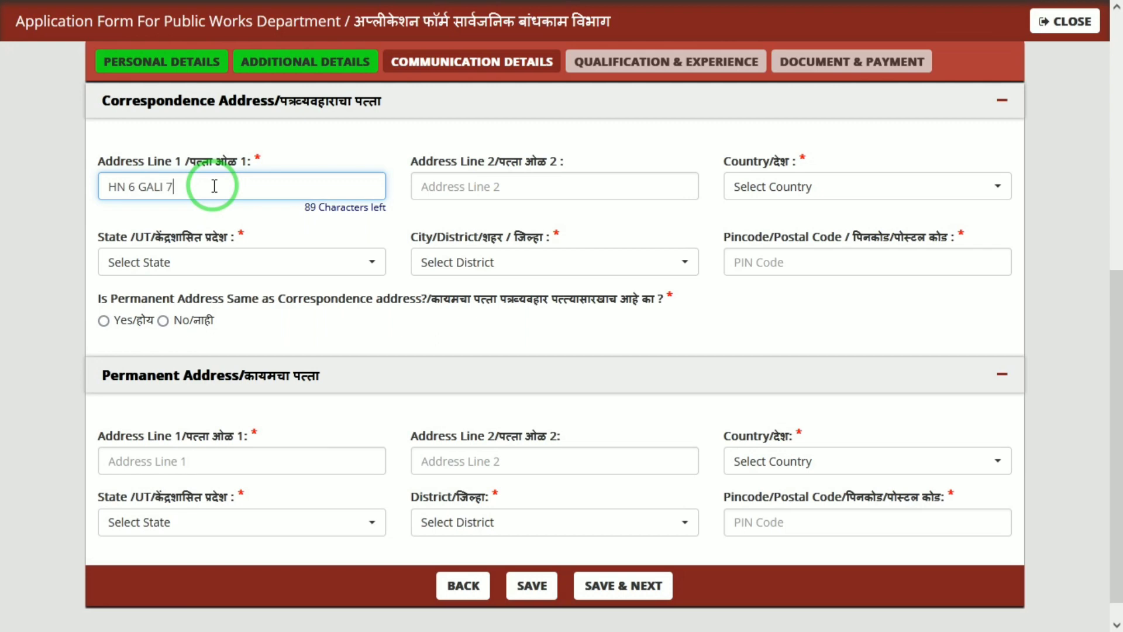
pyautogui.press('Tab')
pyautogui.write('POI')
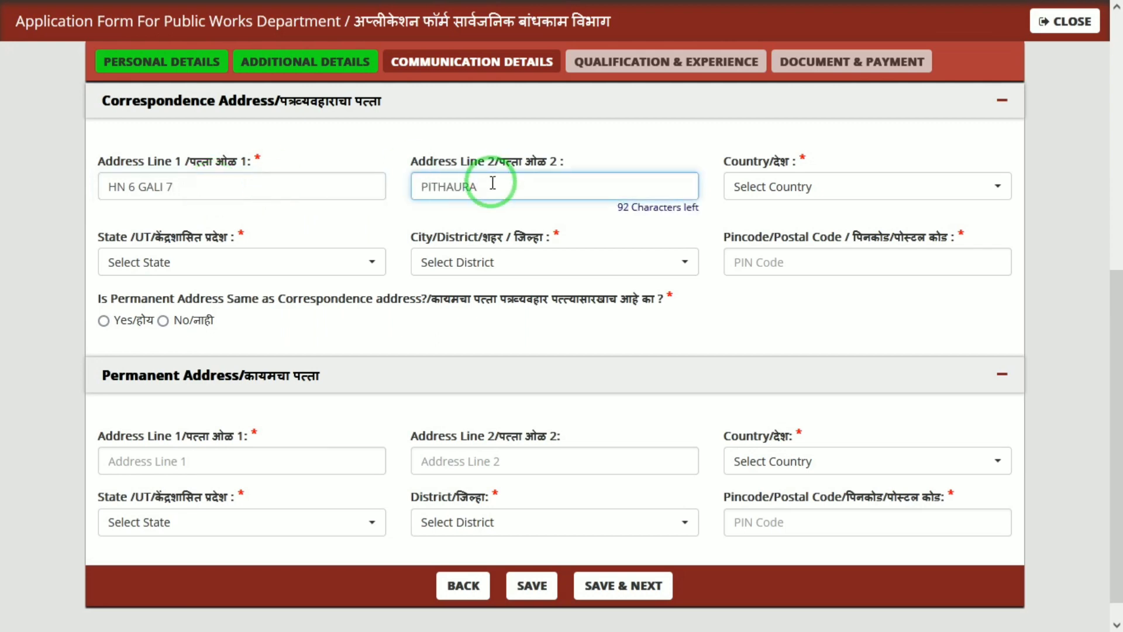
# Step: Set country India, state Uttar Pradesh, district Mathura, and enter the PIN code
pyautogui.click(786, 185)
pyautogui.write('IND')
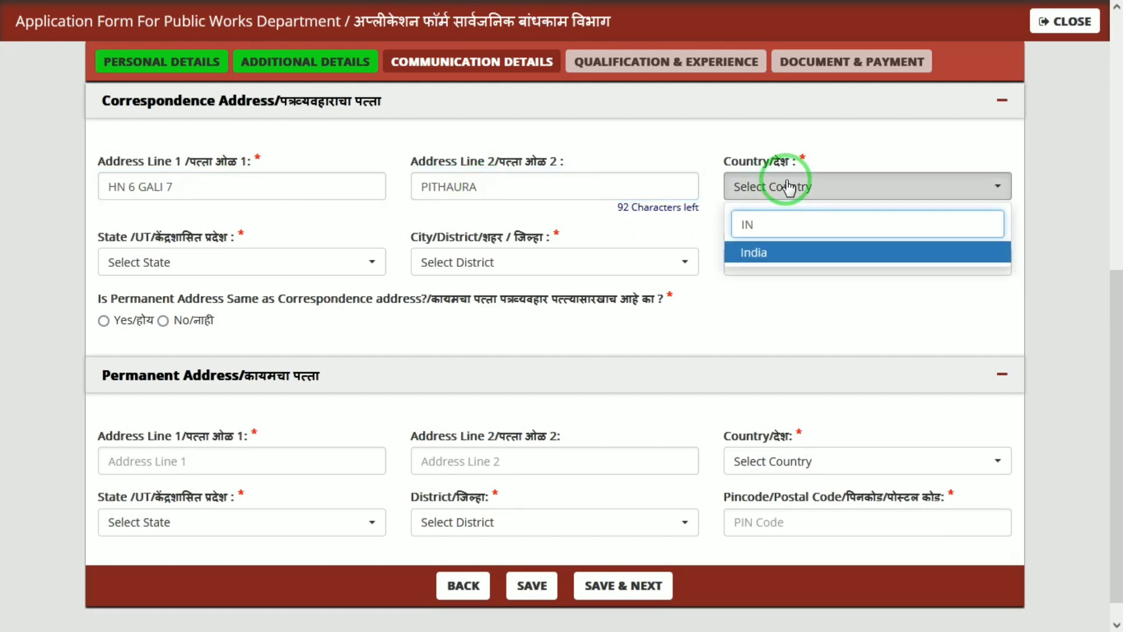
pyautogui.click(199, 264)
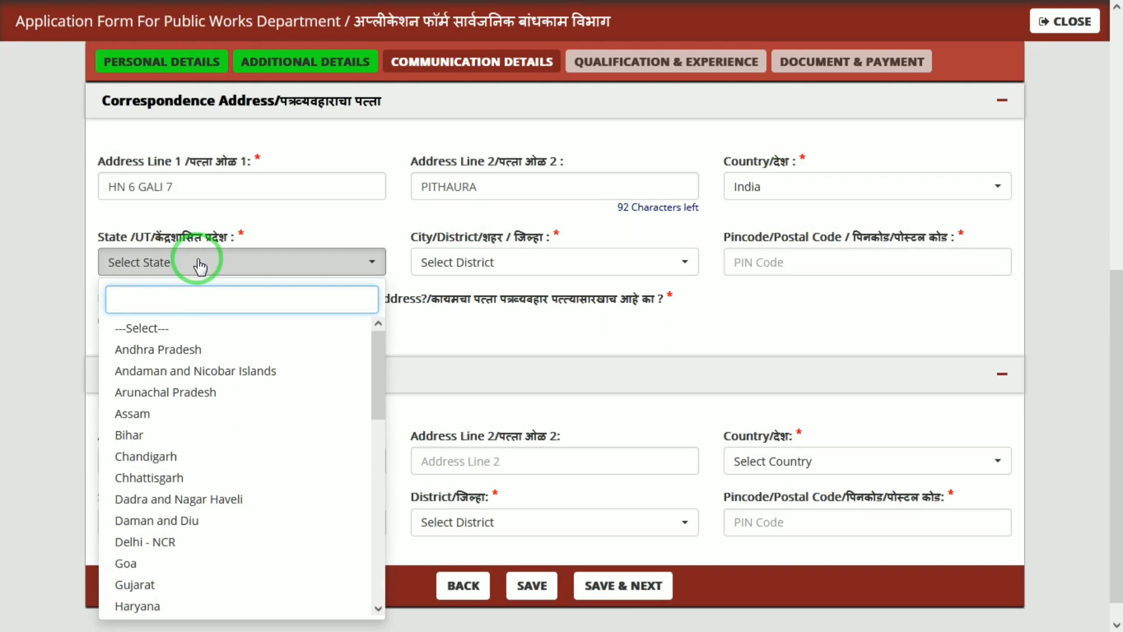
pyautogui.write('UTTA')
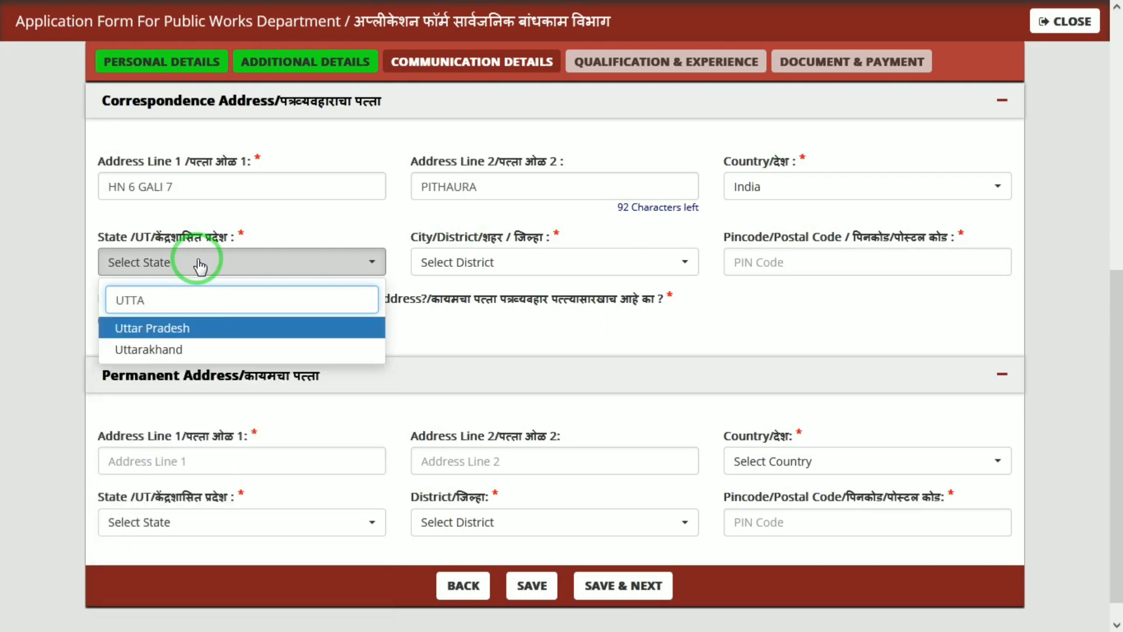
pyautogui.click(494, 264)
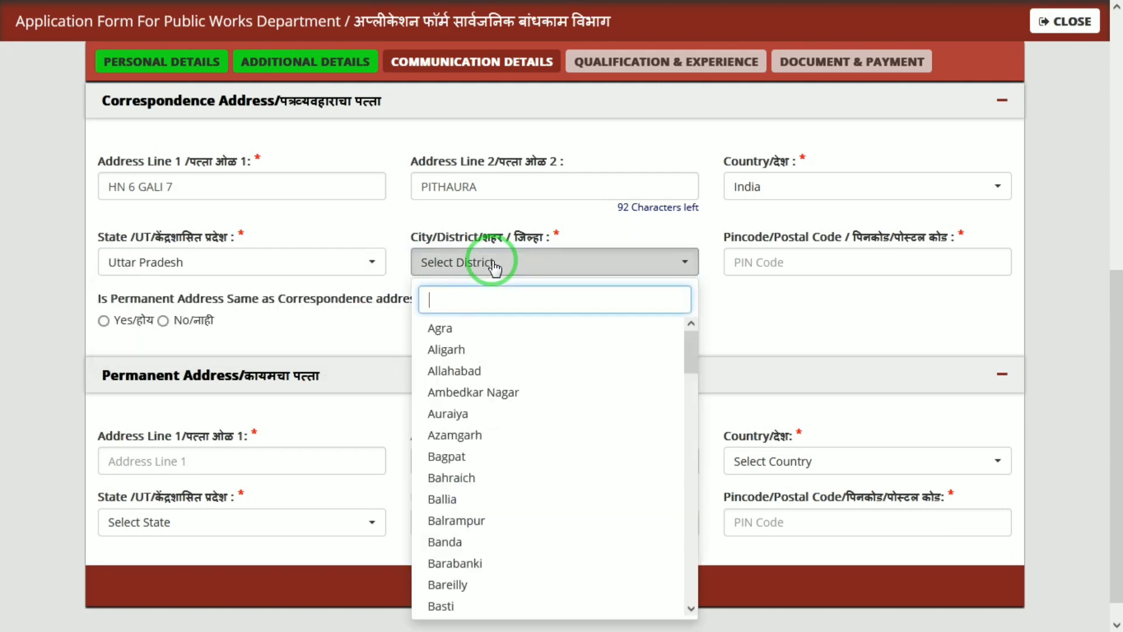
pyautogui.write('MATH')
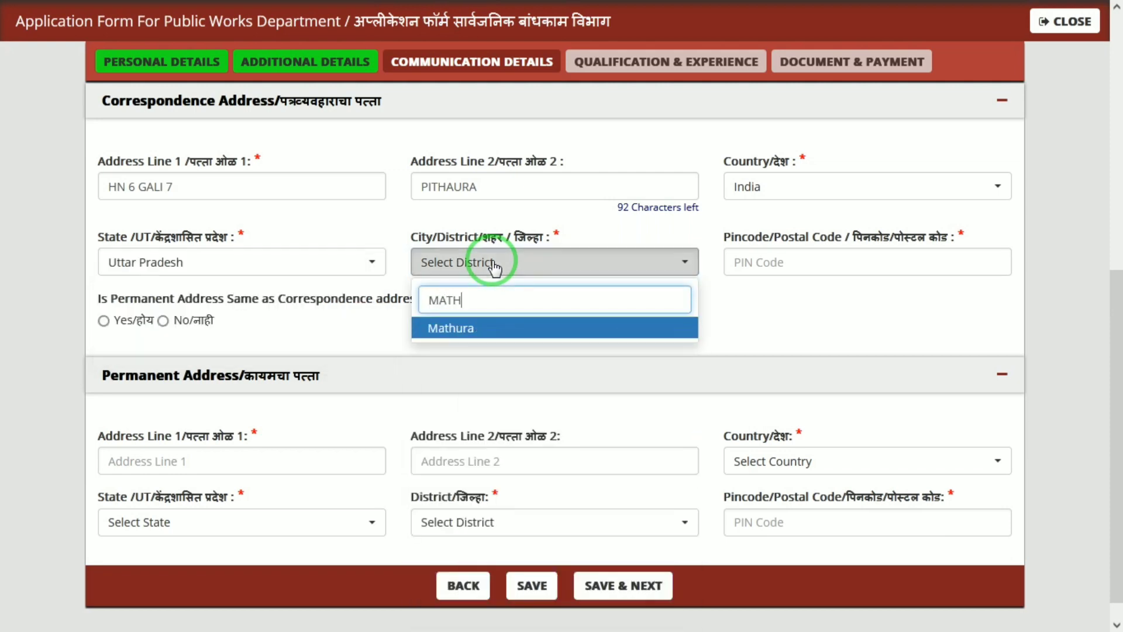
pyautogui.press('Return')
pyautogui.click(783, 261)
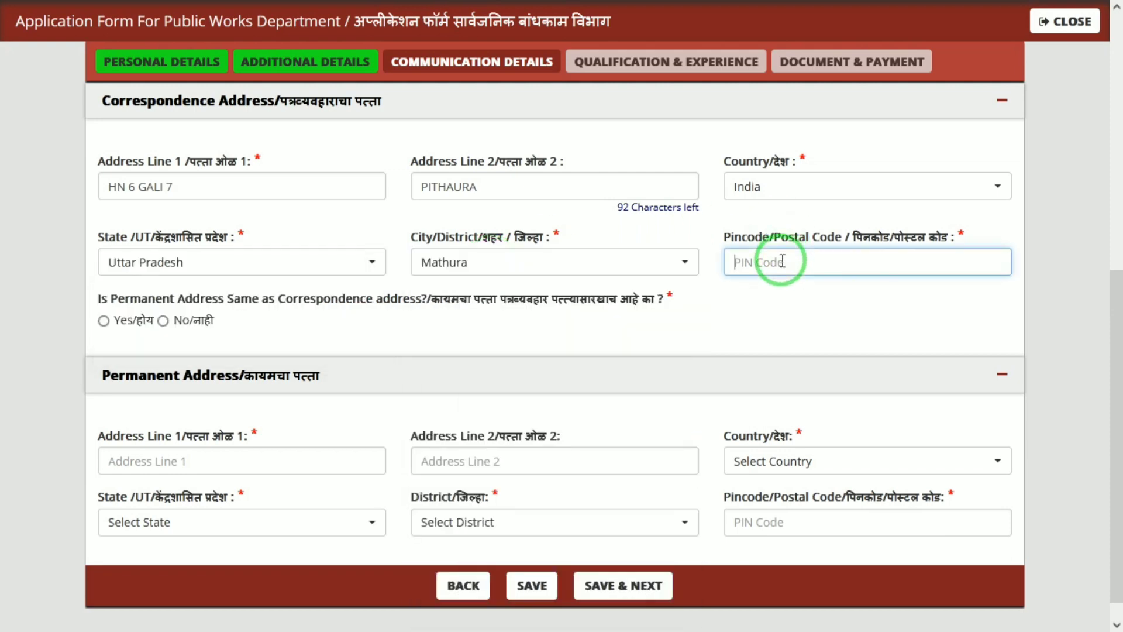
pyautogui.write('281205')
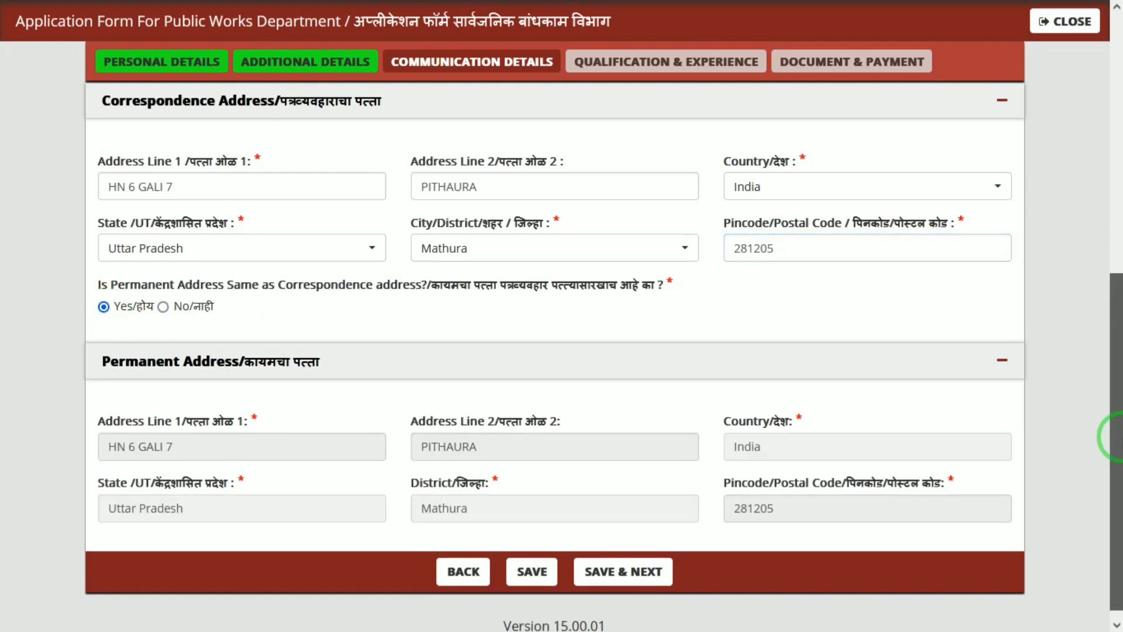
pyautogui.moveTo(1117, 440); pyautogui.dragTo(1117, 462)
# Step: Save the communication details and close the data-saved confirmation
pyautogui.click(647, 558)
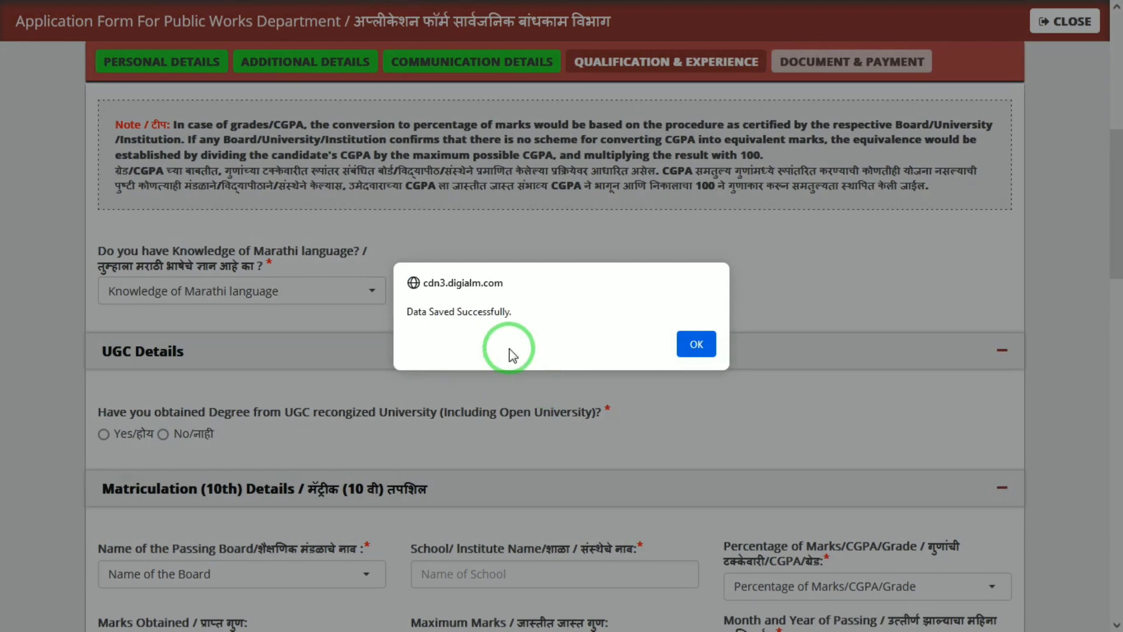
pyautogui.click(700, 344)
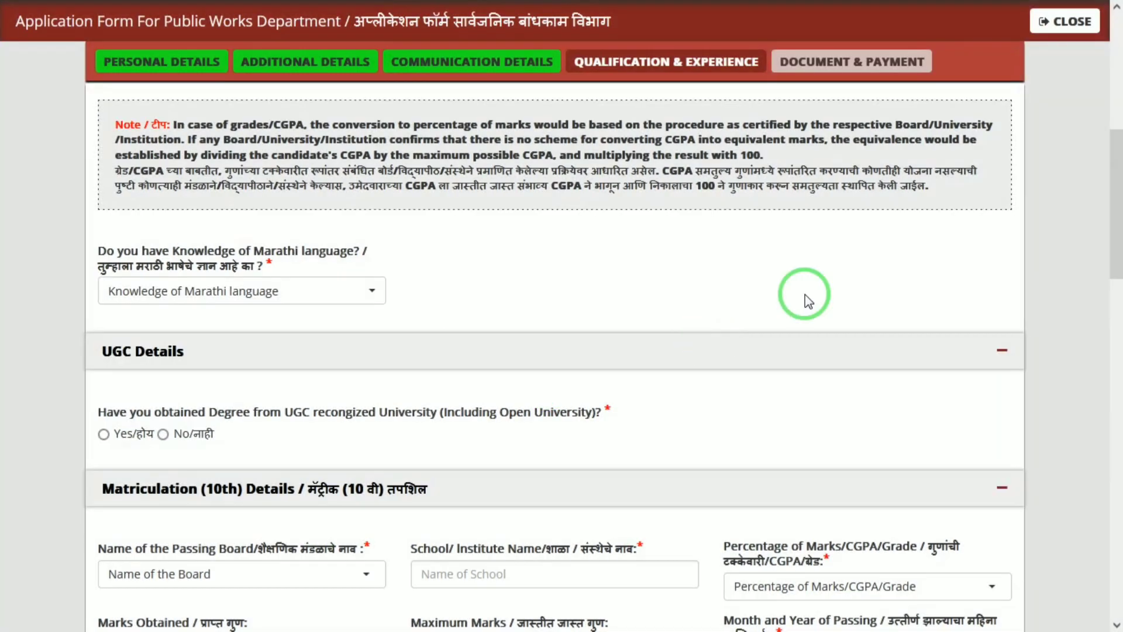
pyautogui.scroll(-2, 1111, 252)
pyautogui.scroll(-1, 1118, 223)
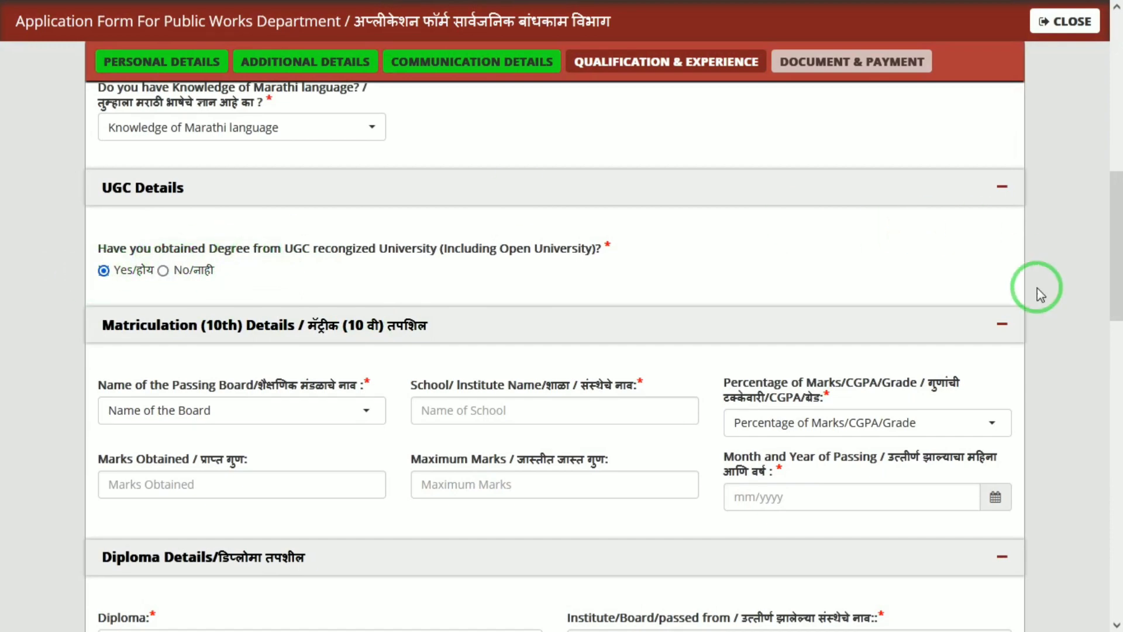
pyautogui.moveTo(1116, 275); pyautogui.dragTo(1116, 312)
# Step: Enter 10th board 'Any other Equivalent Board', school JANTA, and 555 of 600 marks as Percentage
pyautogui.click(261, 269)
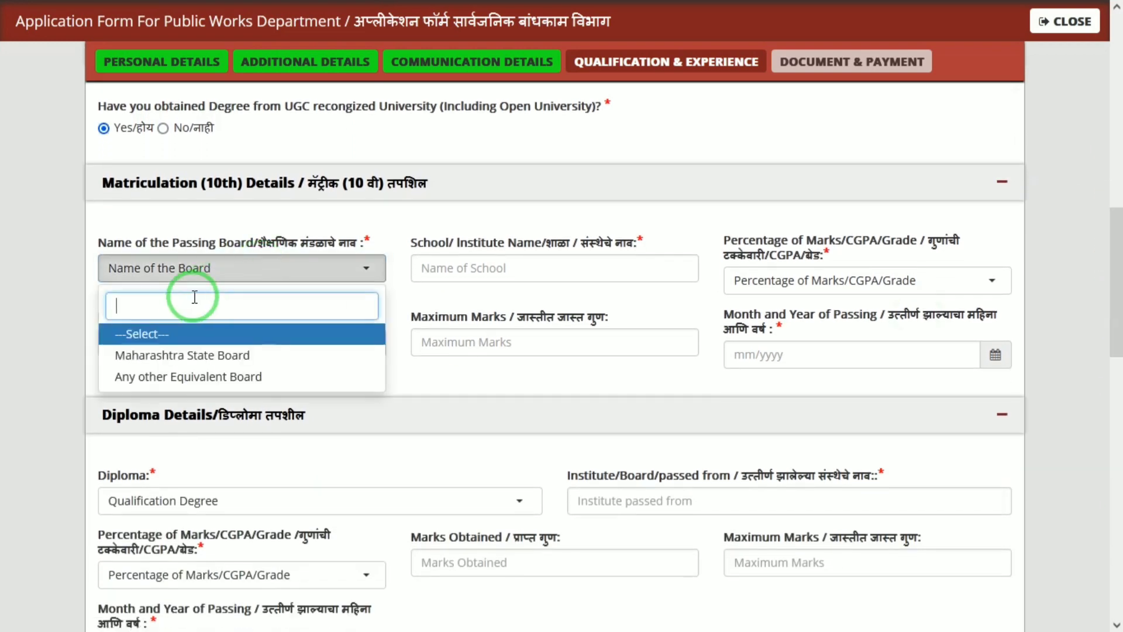
pyautogui.click(221, 377)
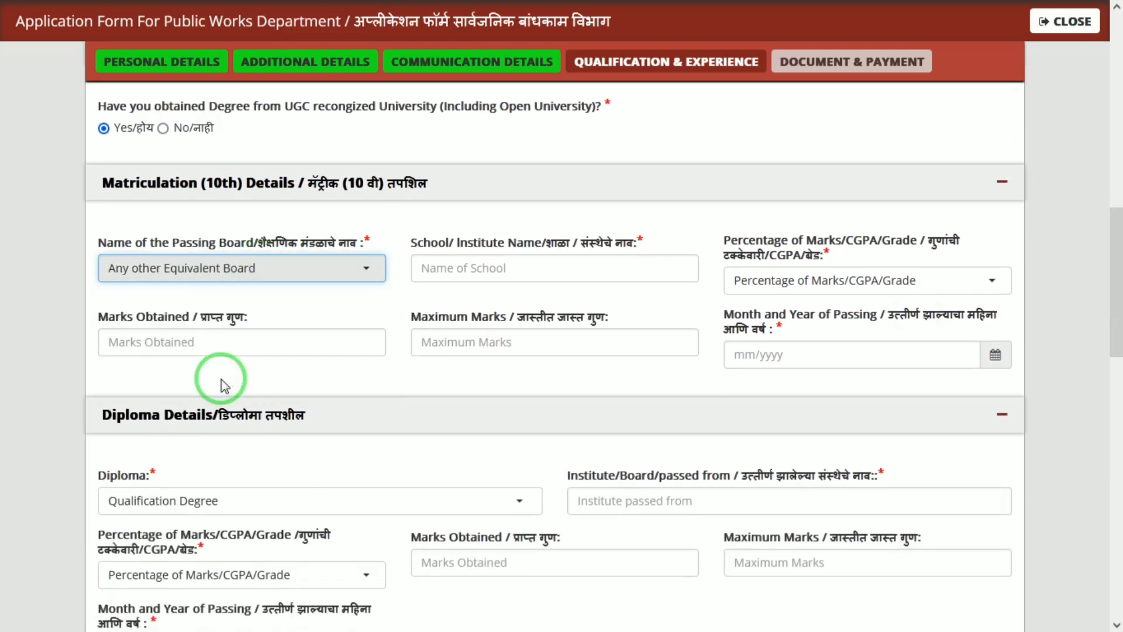
pyautogui.click(491, 266)
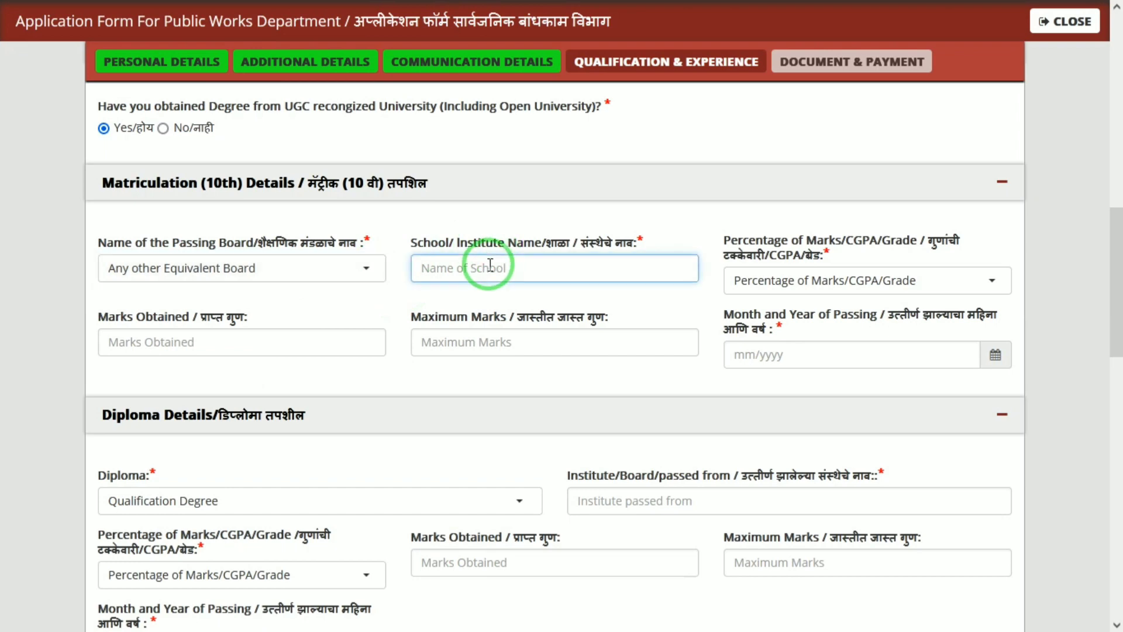
pyautogui.write('J')
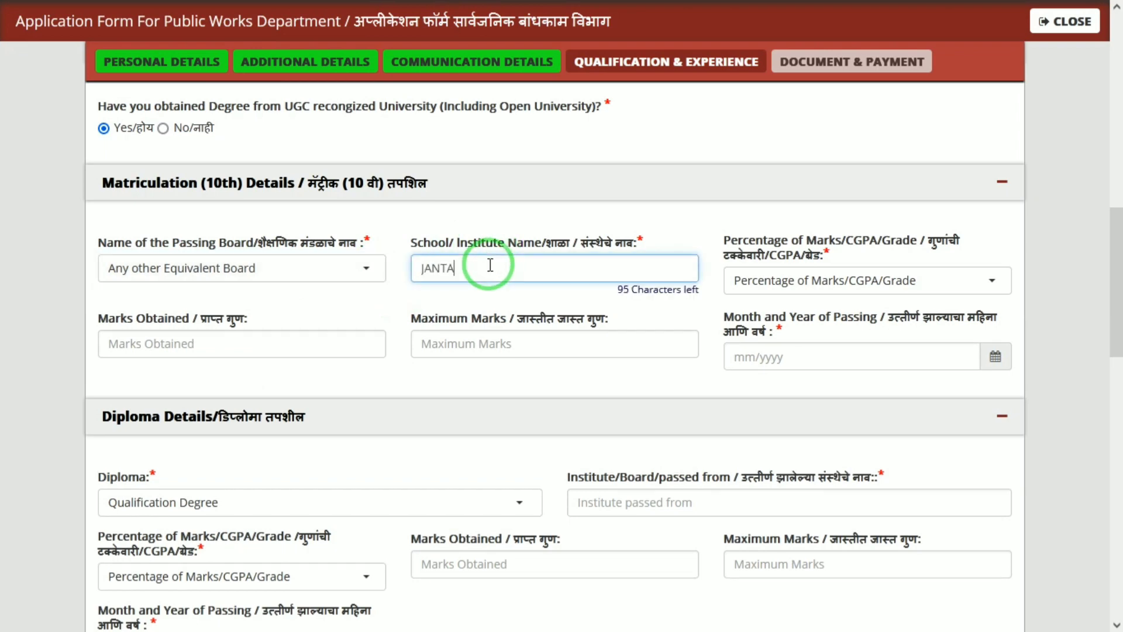
pyautogui.write('ANTA')
pyautogui.press('Tab')
pyautogui.click(842, 285)
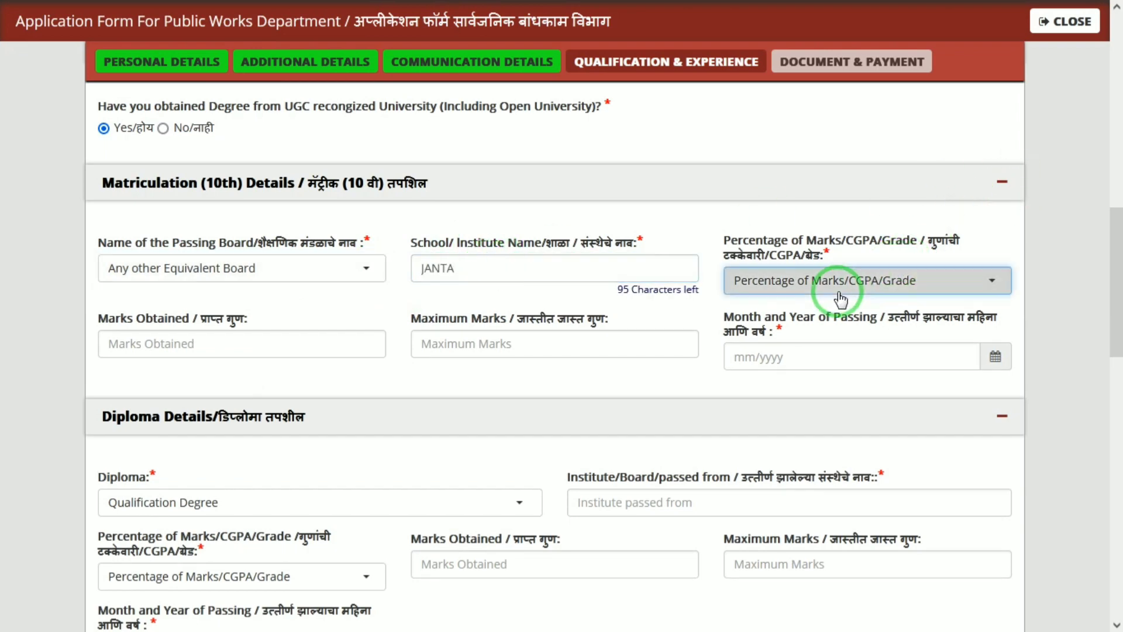
pyautogui.click(772, 368)
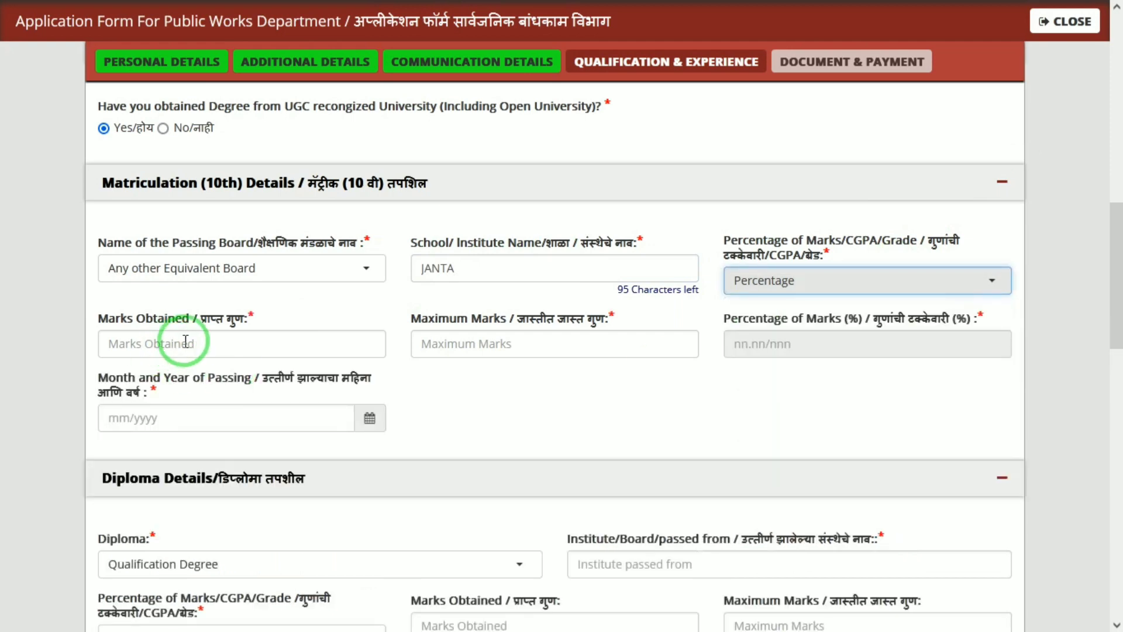
pyautogui.click(185, 344)
pyautogui.write('555')
pyautogui.press('Tab')
pyautogui.write('600')
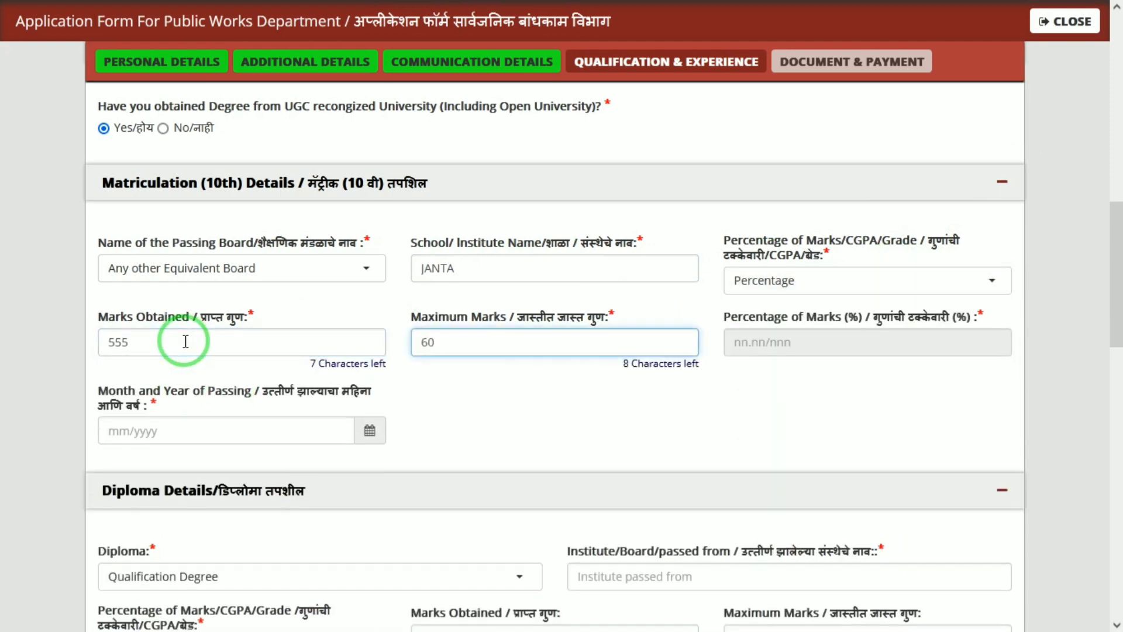
pyautogui.press('Tab')
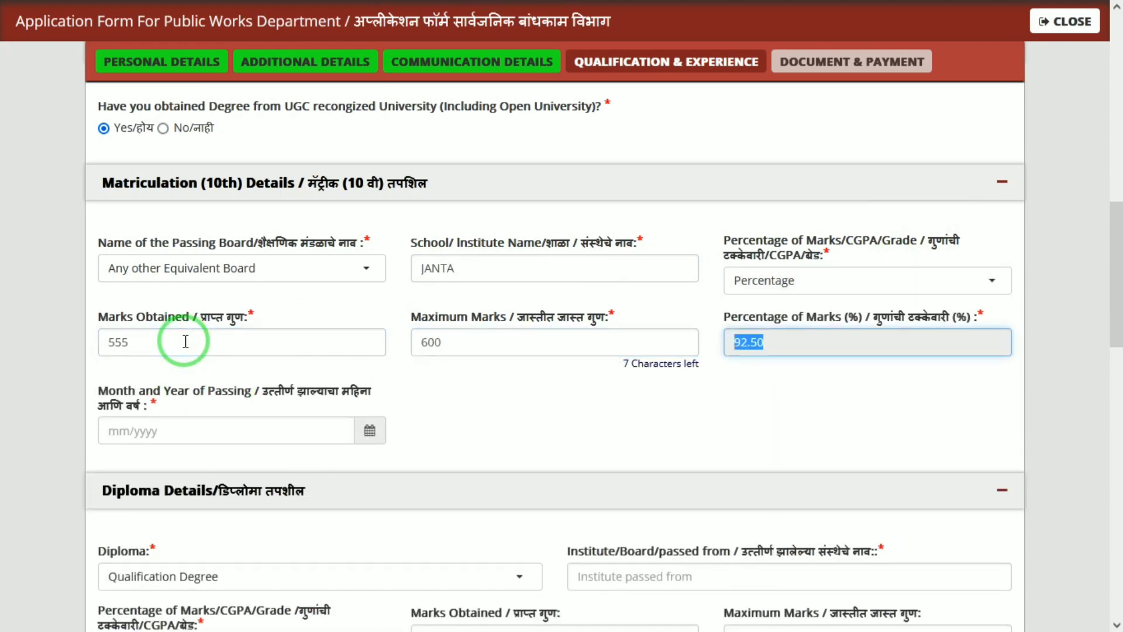
# Step: Set the 10th passing month and year to 07/2013
pyautogui.click(370, 431)
pyautogui.click(149, 186)
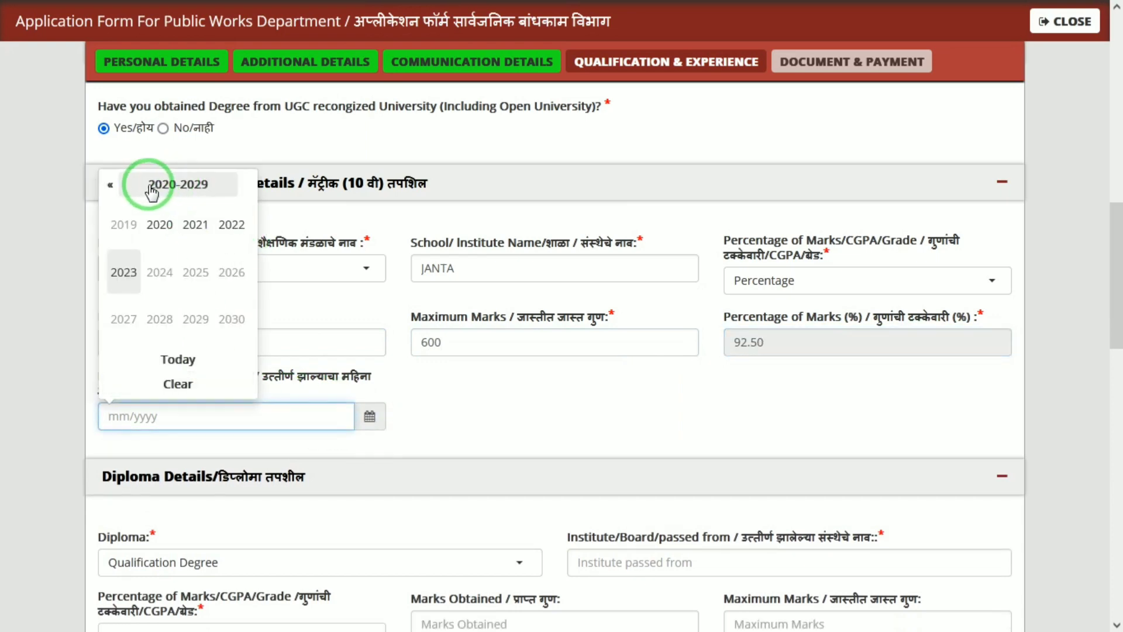
pyautogui.click(111, 186)
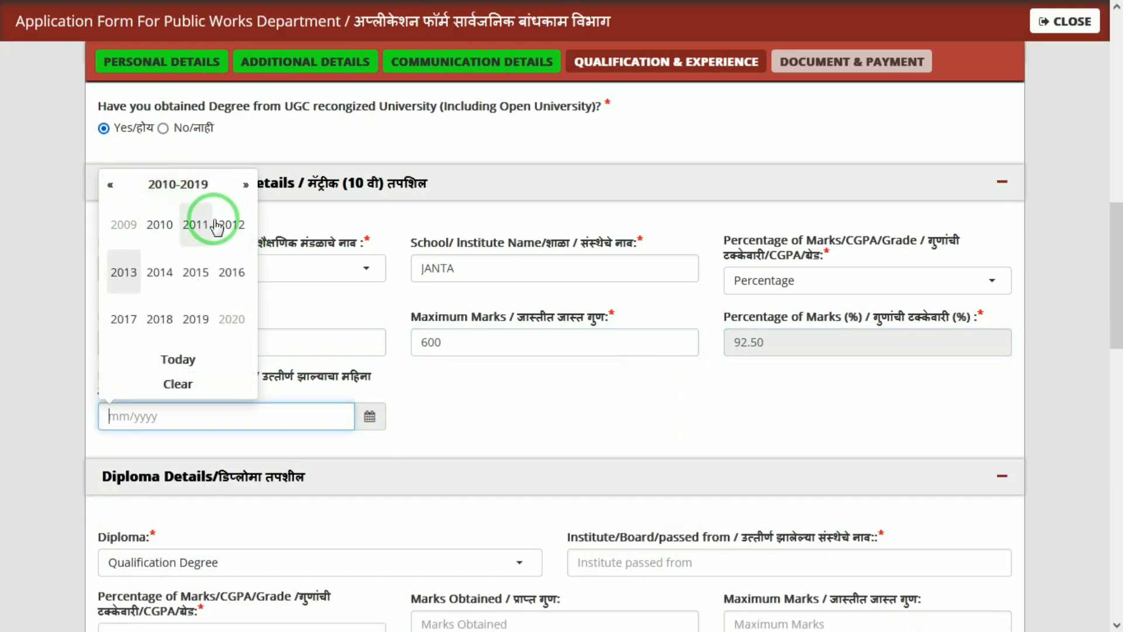
pyautogui.click(125, 270)
pyautogui.click(195, 273)
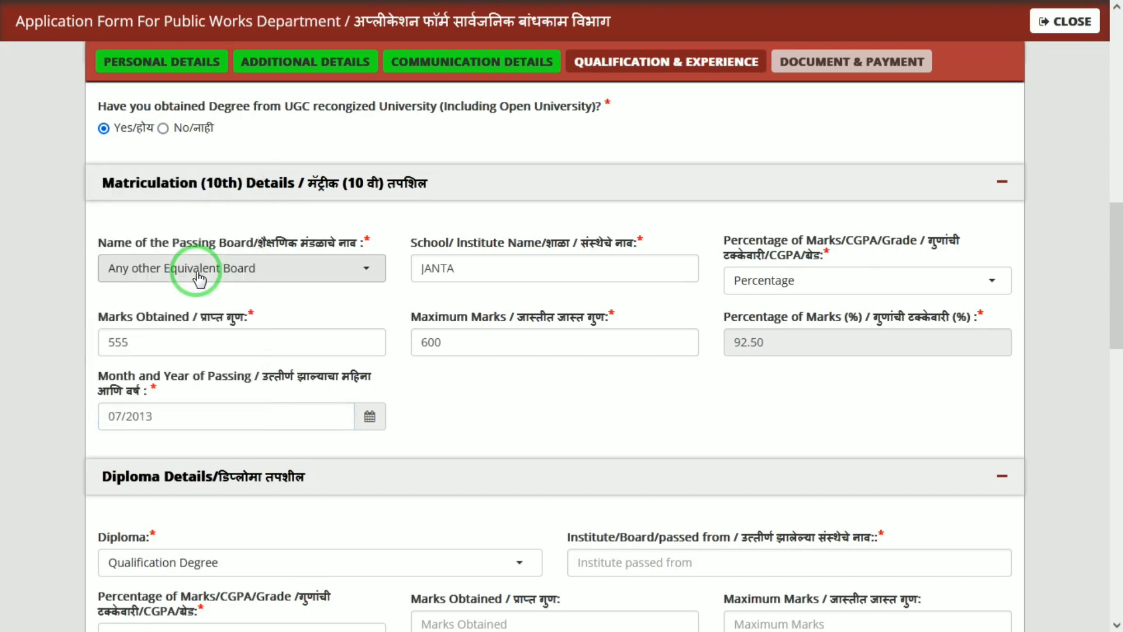
# Step: Select Diploma in Civil Engeering, institute JANTA, and 555 of 600 marks as Percentage
pyautogui.moveTo(1115, 255); pyautogui.dragTo(1115, 295)
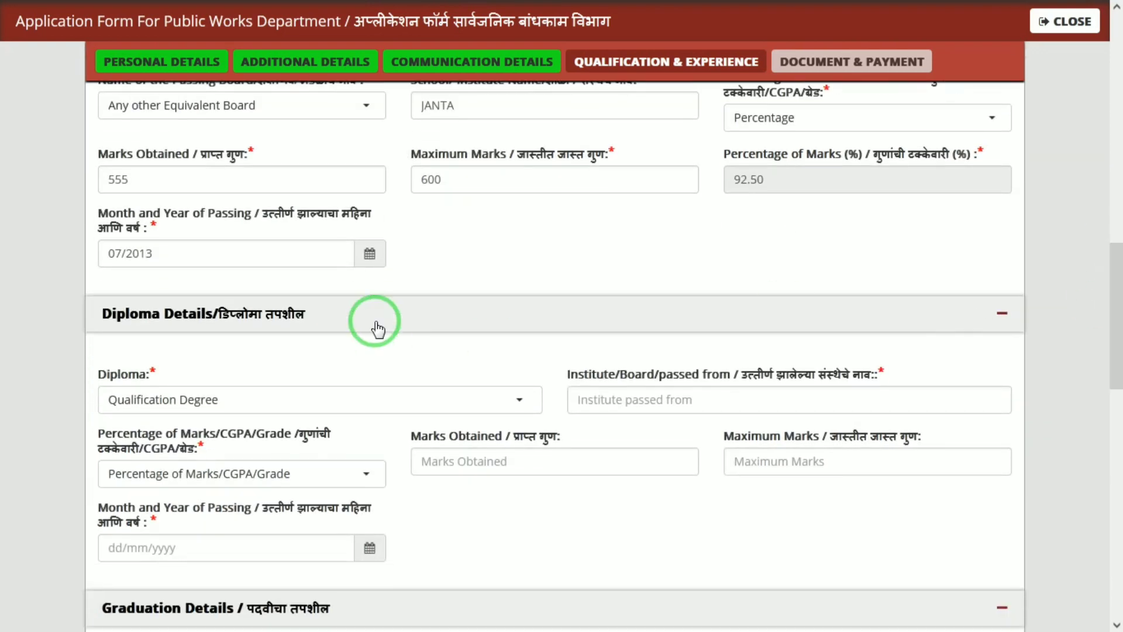
pyautogui.click(269, 410)
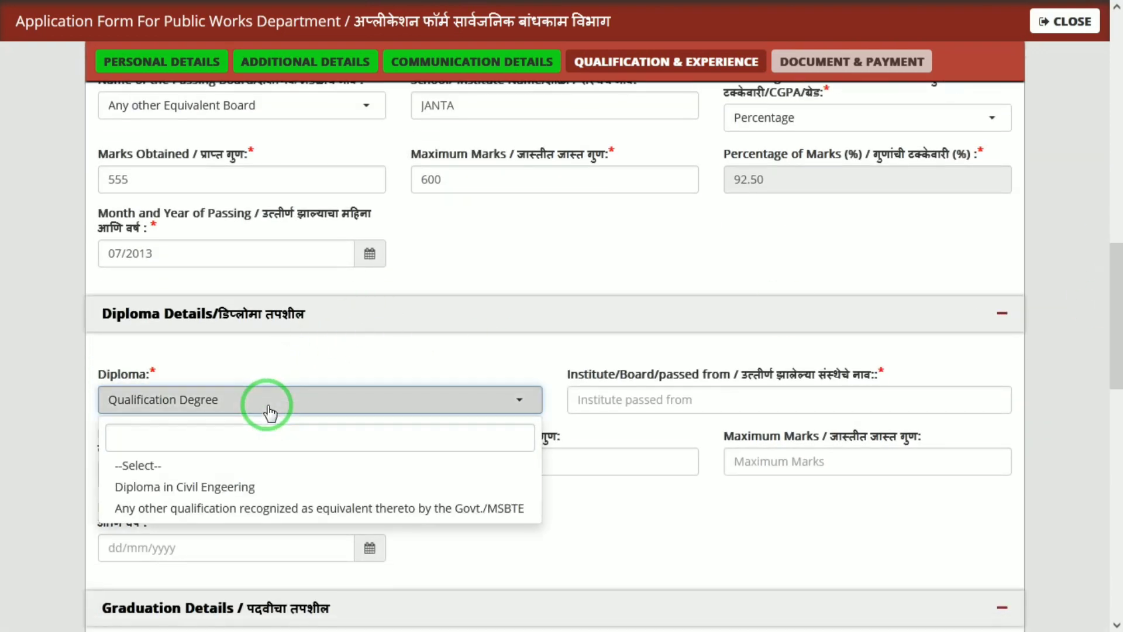
pyautogui.click(171, 493)
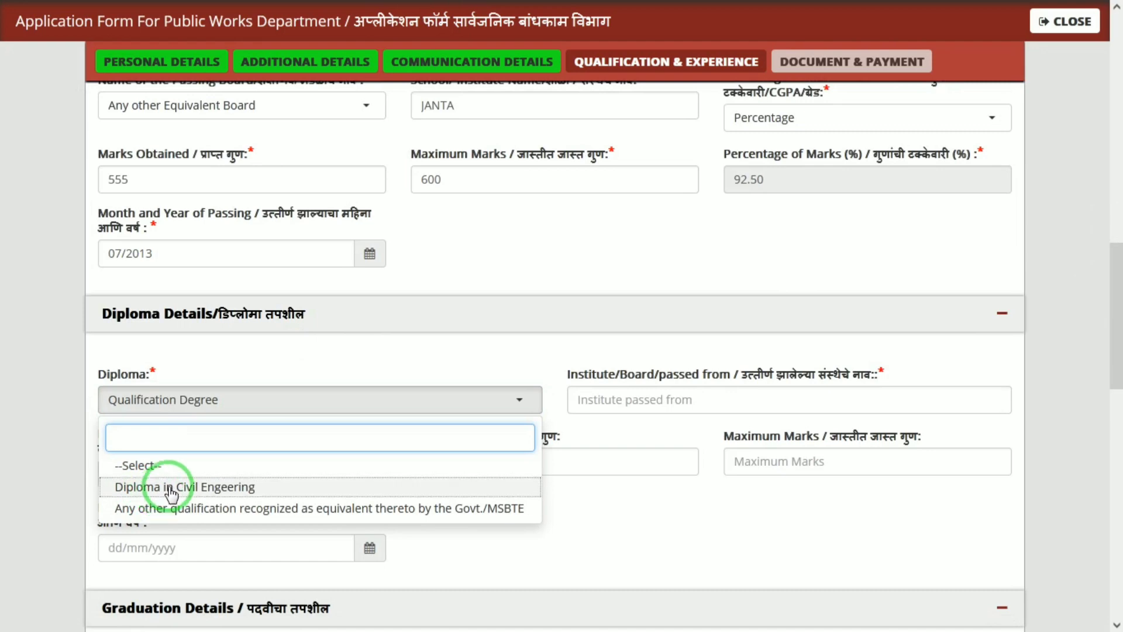
pyautogui.click(664, 402)
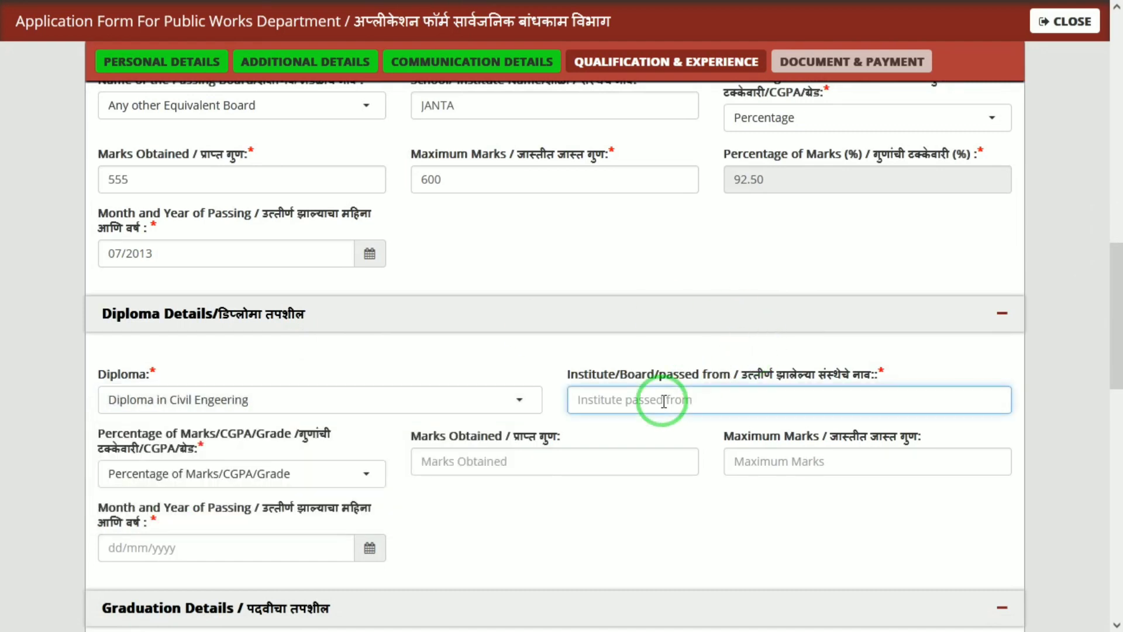
pyautogui.write('JANTA')
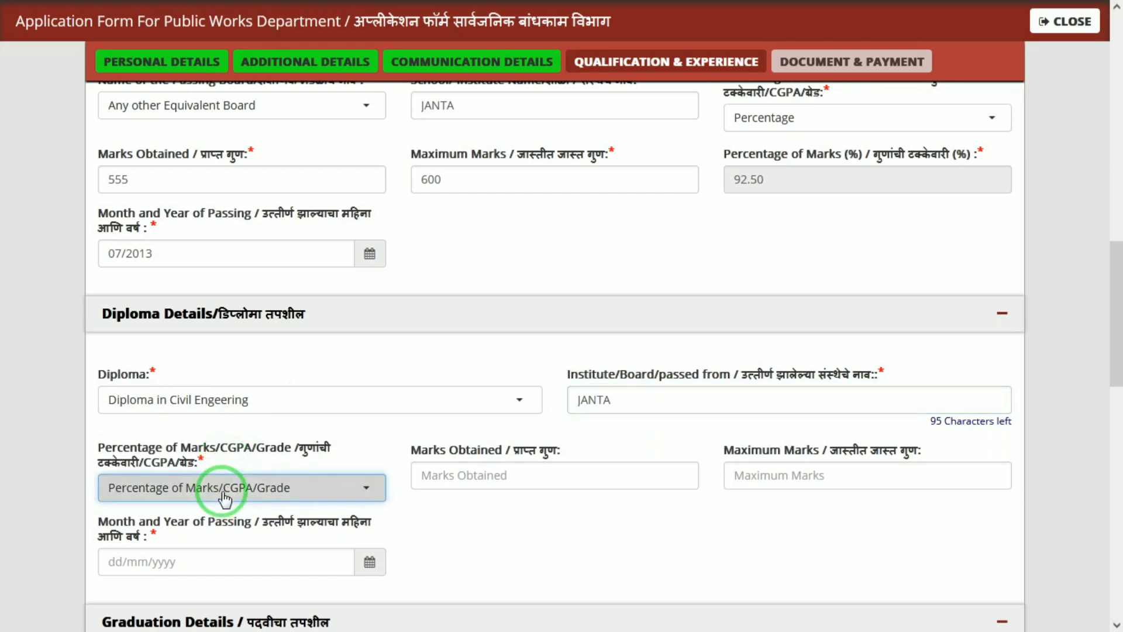
pyautogui.click(223, 489)
pyautogui.click(168, 415)
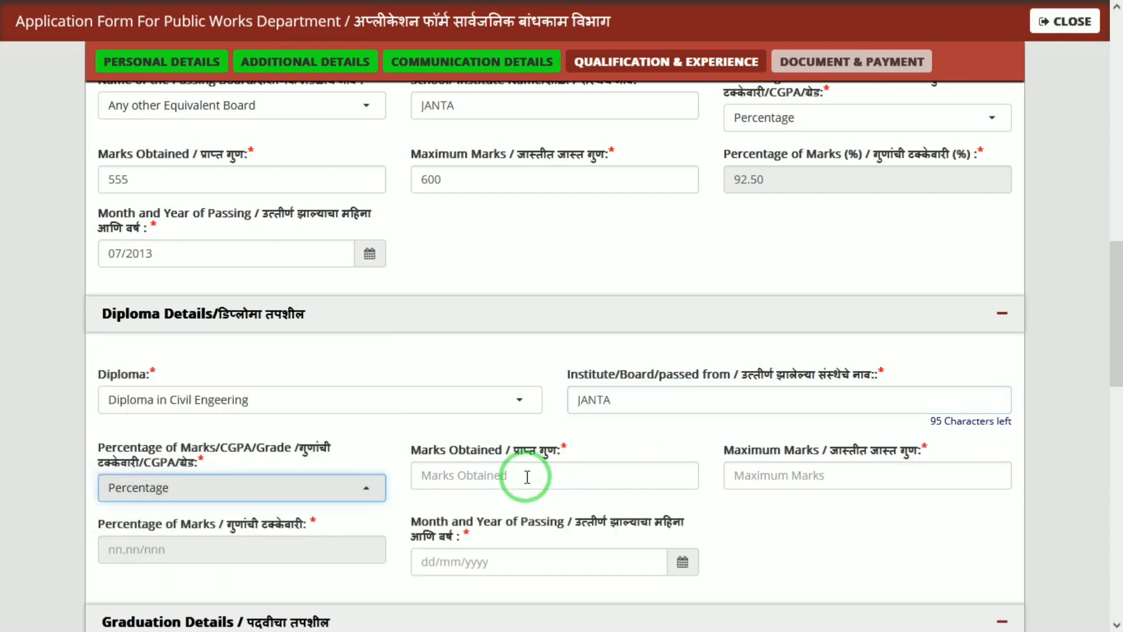
pyautogui.click(481, 481)
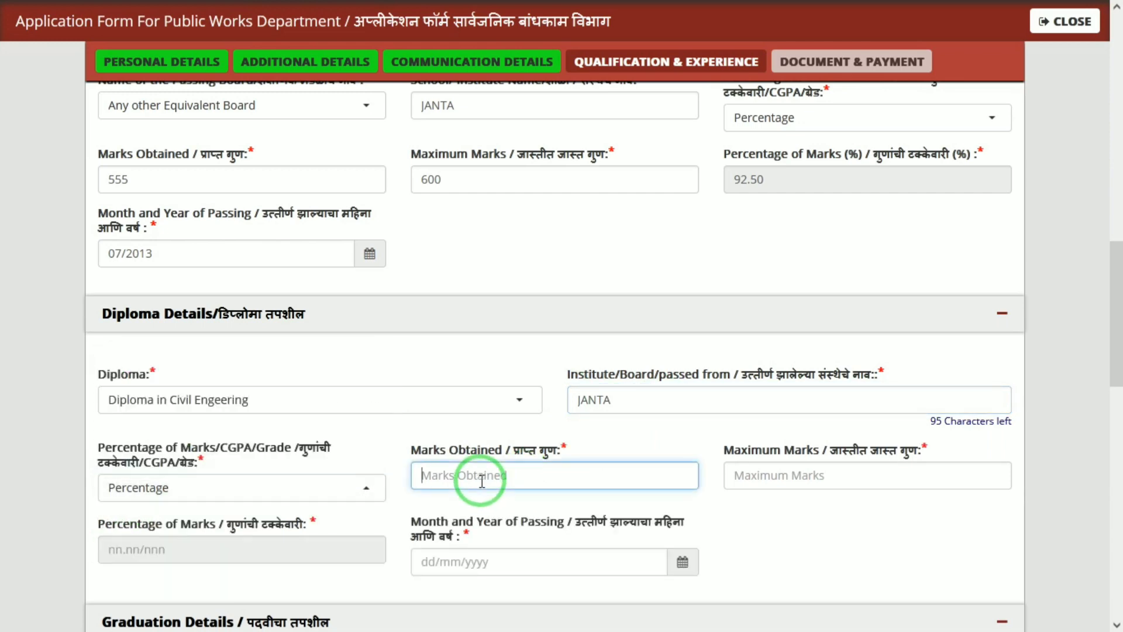
pyautogui.write('555')
pyautogui.press('Tab')
pyautogui.write('600')
pyautogui.press('Tab')
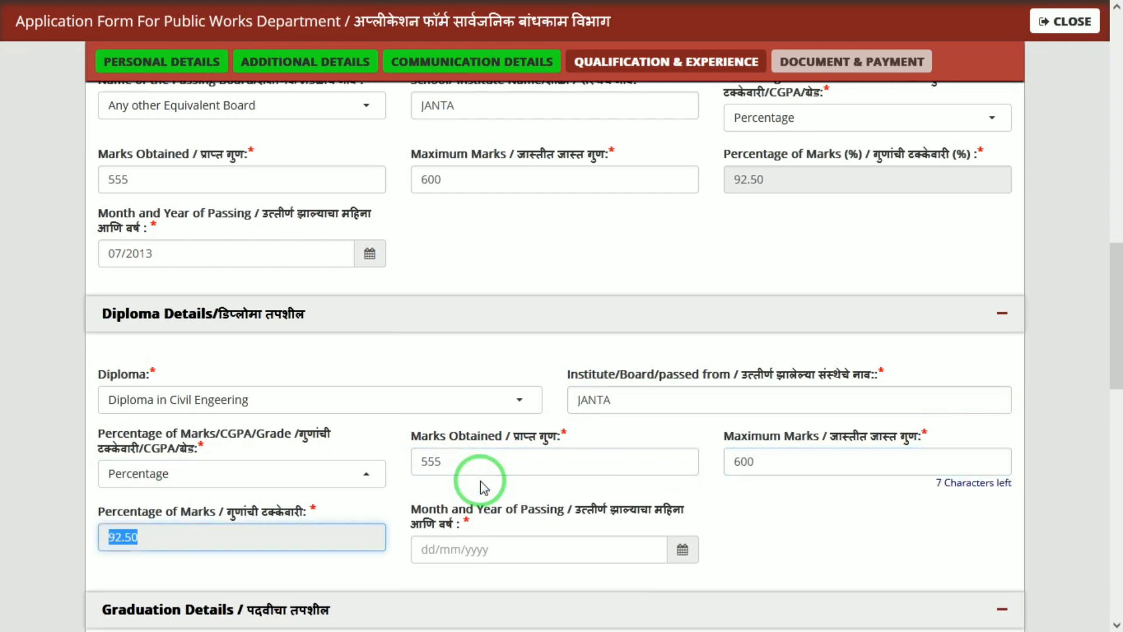
# Step: Set the diploma passing month and year to 06/2019
pyautogui.click(683, 549)
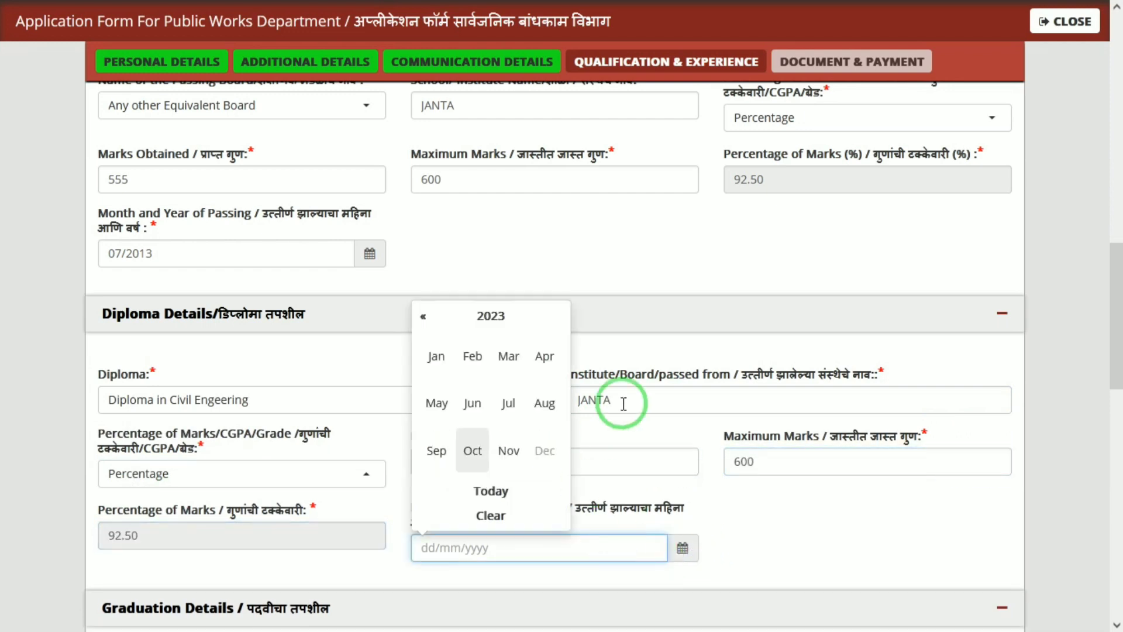
pyautogui.click(480, 319)
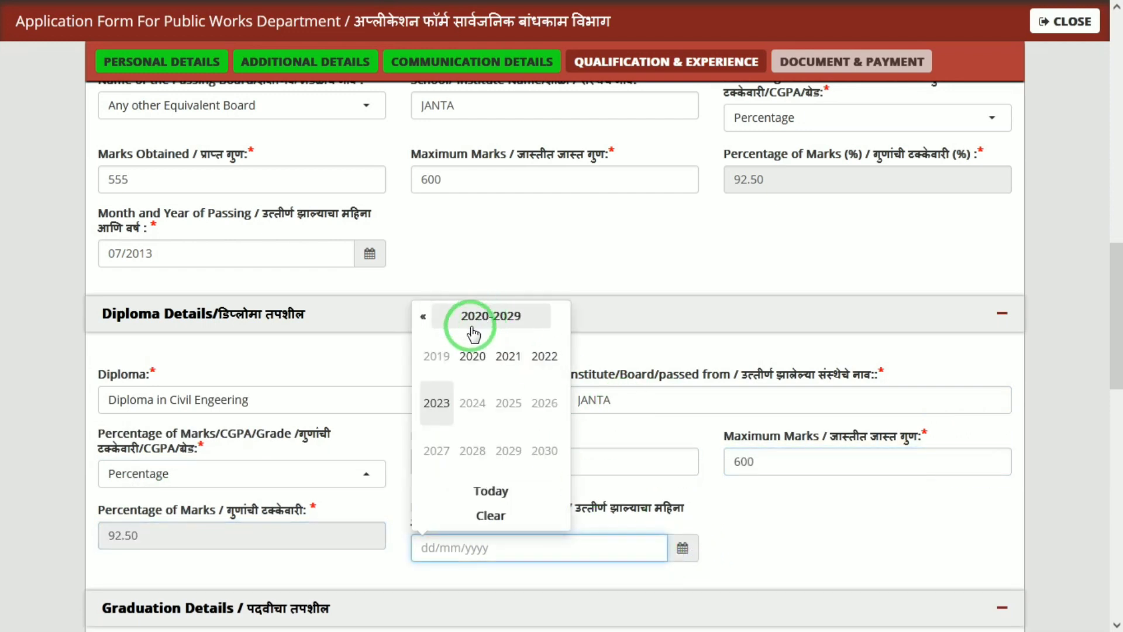
pyautogui.click(430, 361)
pyautogui.click(483, 400)
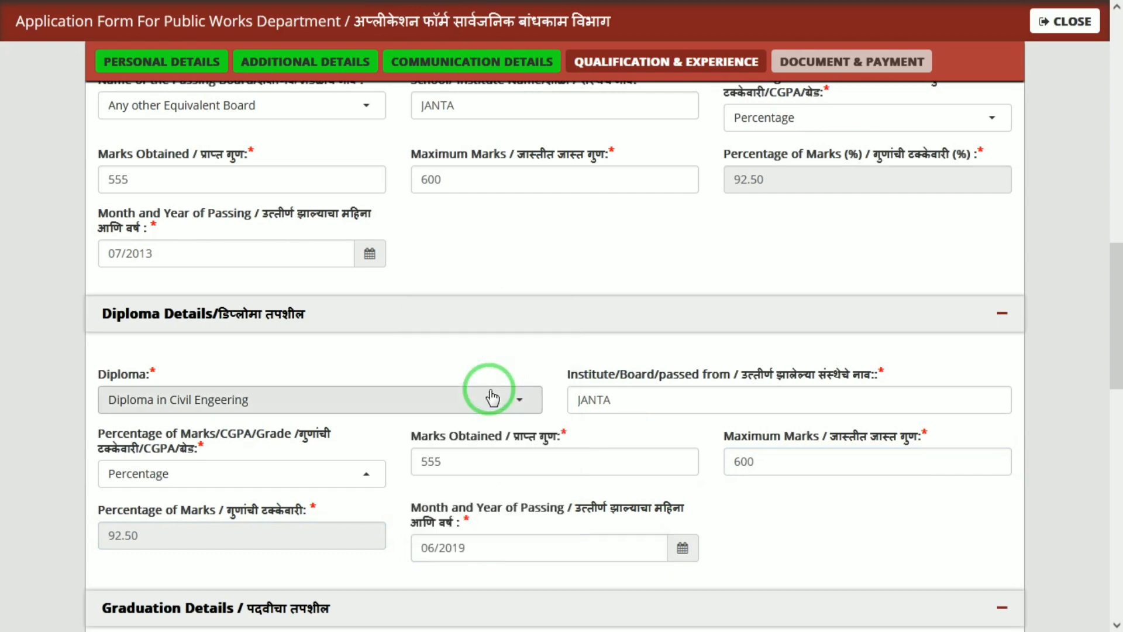
pyautogui.moveTo(1115, 352); pyautogui.dragTo(1117, 473)
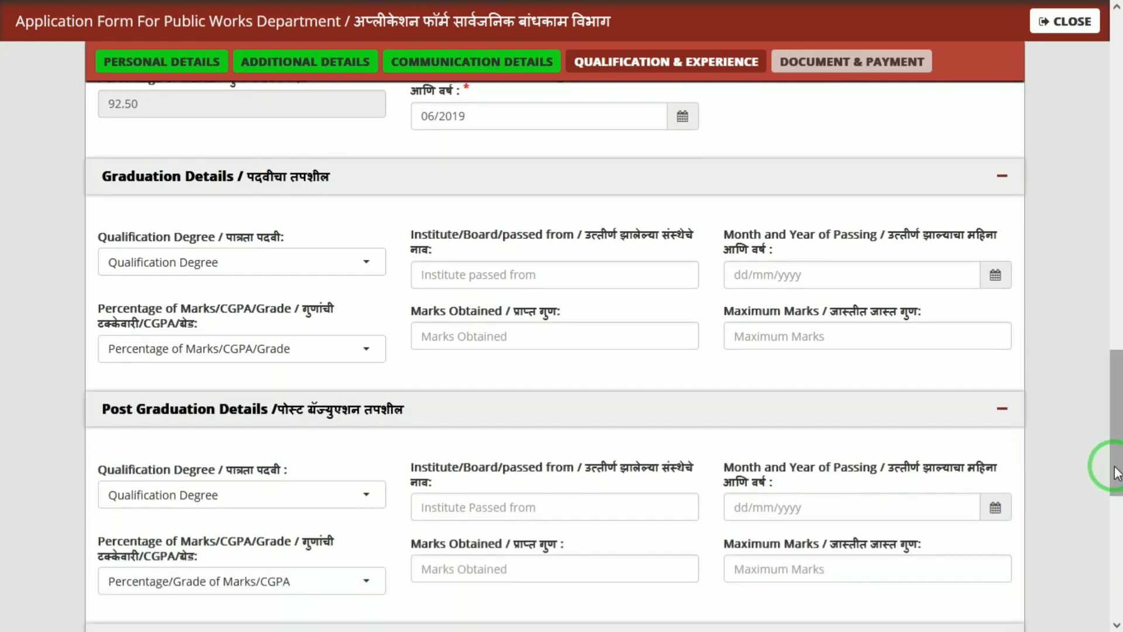
# Step: Leave the graduation degree unselected and save, triggering the Knowledge of Marathi language alert
pyautogui.click(183, 257)
pyautogui.click(183, 257)
pyautogui.moveTo(113, 183); pyautogui.dragTo(1031, 317)
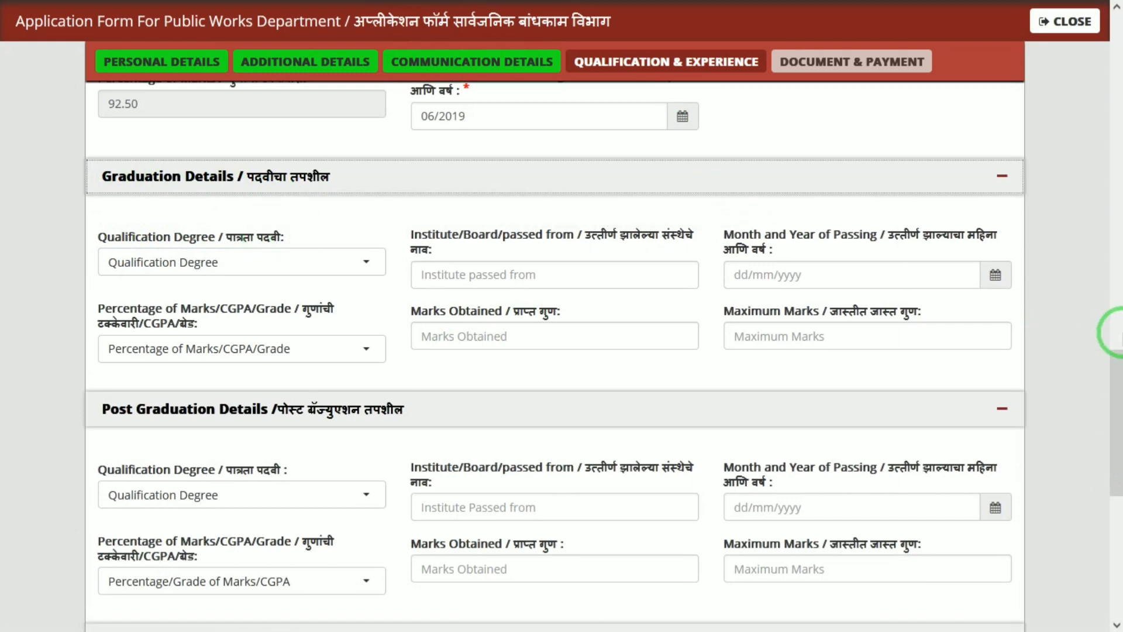
pyautogui.moveTo(1117, 413); pyautogui.dragTo(1118, 518)
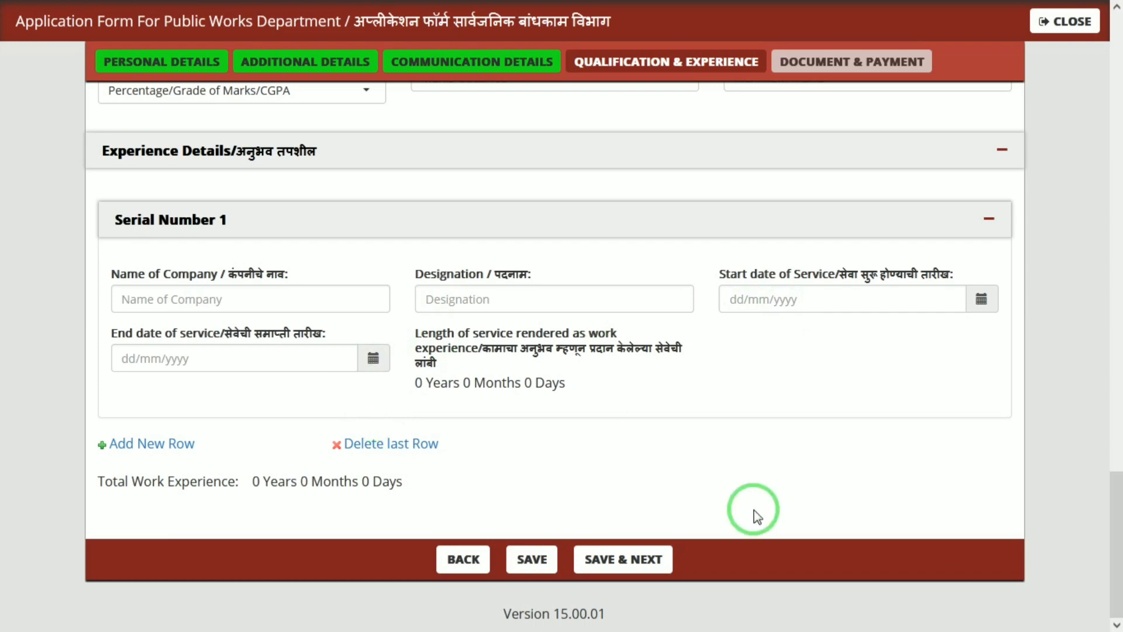
pyautogui.click(647, 561)
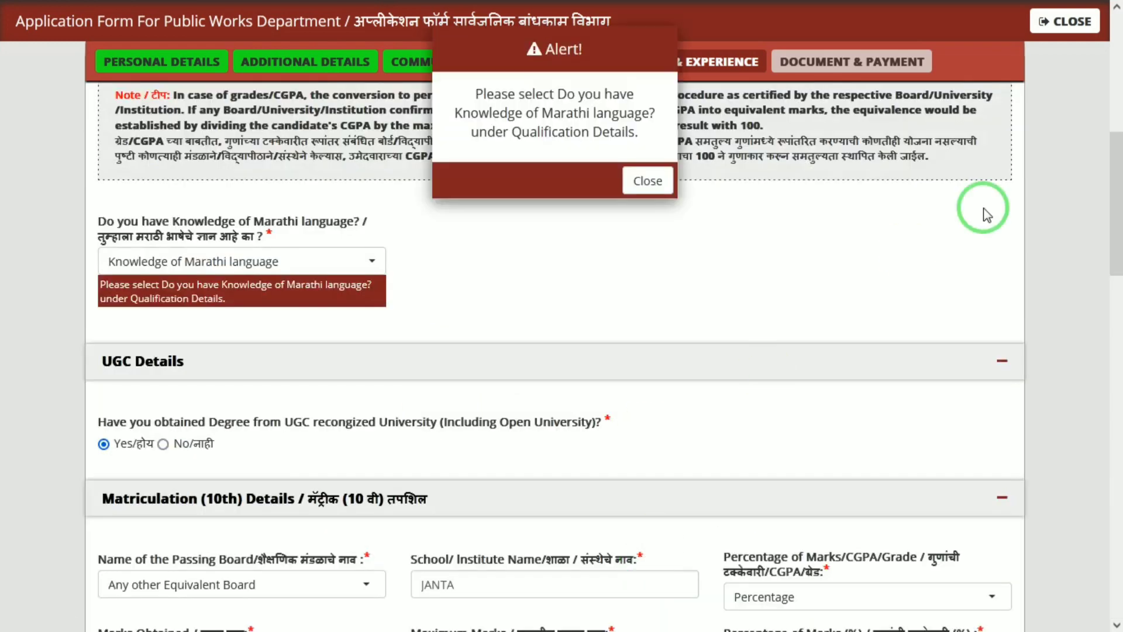
# Step: Dismiss the alert, set Knowledge of Marathi to Yes, and save the qualification details
pyautogui.click(646, 181)
pyautogui.click(258, 260)
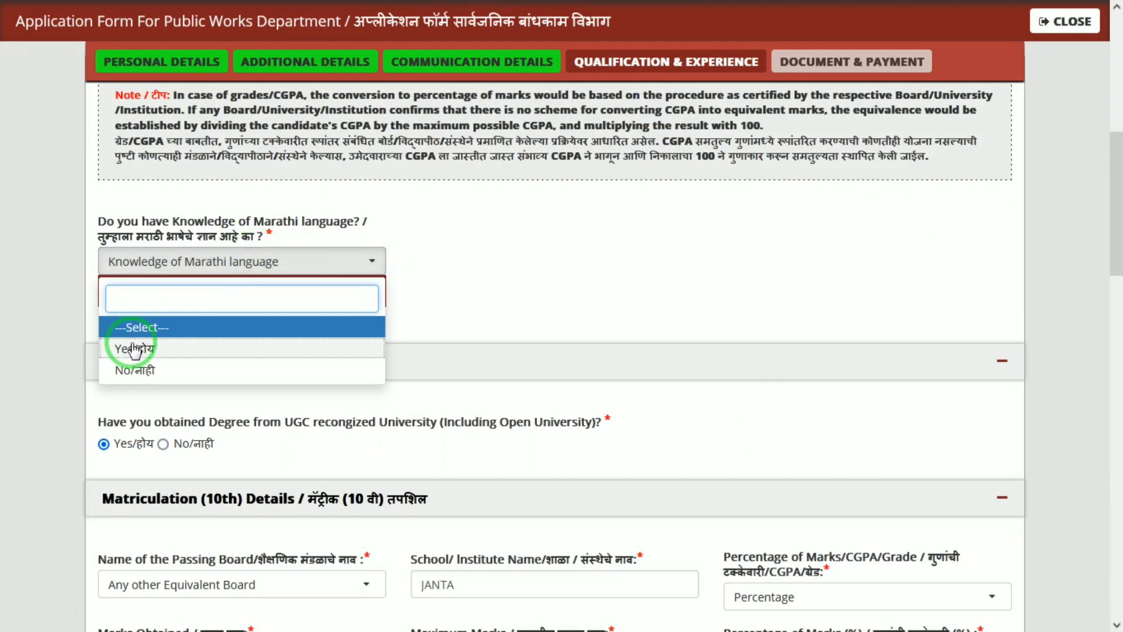
pyautogui.click(134, 350)
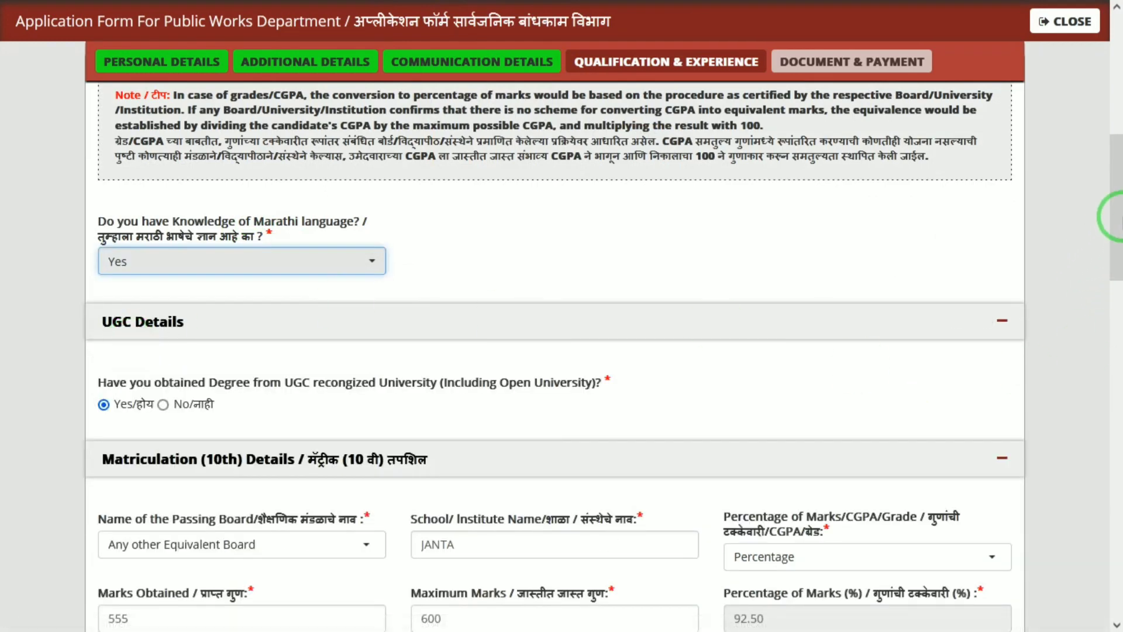
pyautogui.moveTo(1116, 216); pyautogui.dragTo(1116, 600)
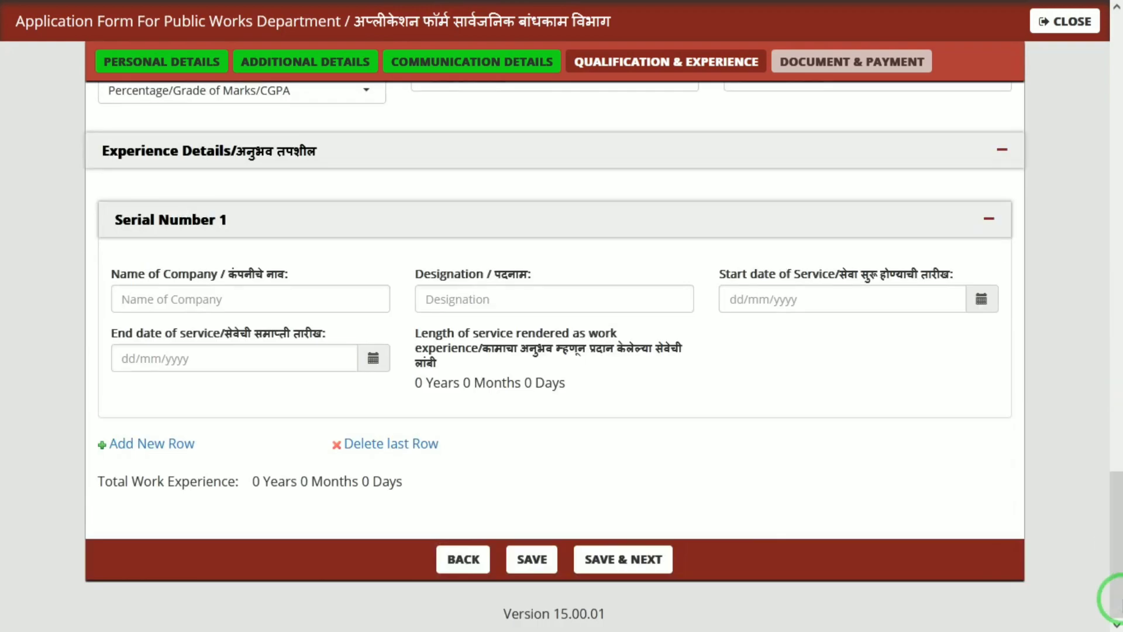
pyautogui.click(625, 559)
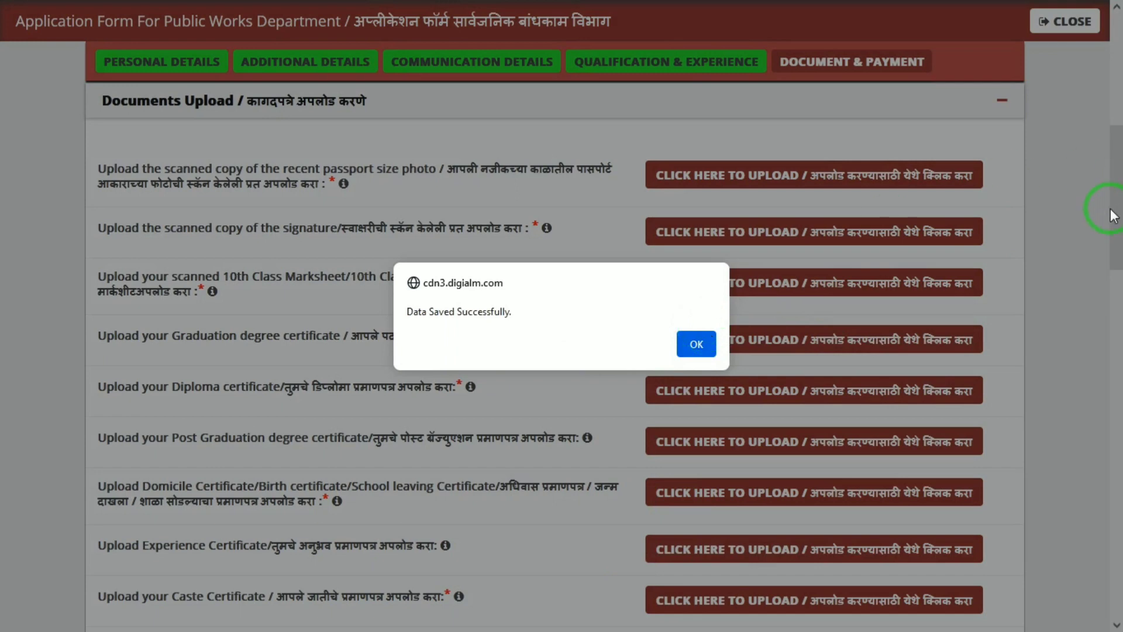
# Step: Dismiss the saved message and start the passport photo upload via Upload Photograph's file browser
pyautogui.click(696, 344)
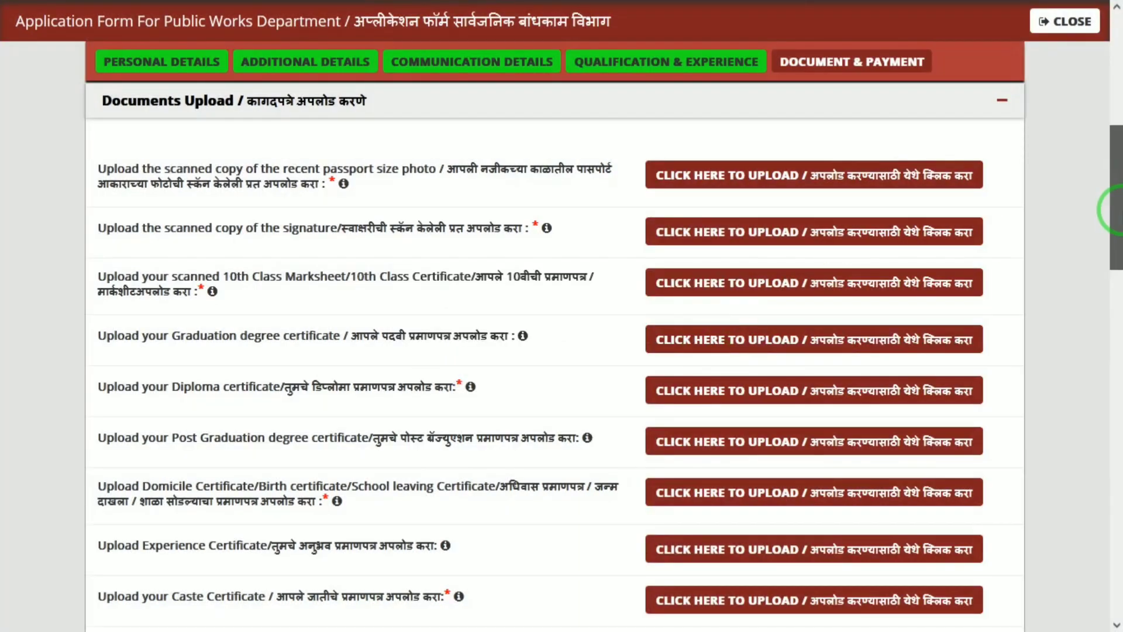
pyautogui.moveTo(1118, 213); pyautogui.dragTo(1117, 200)
pyautogui.click(777, 226)
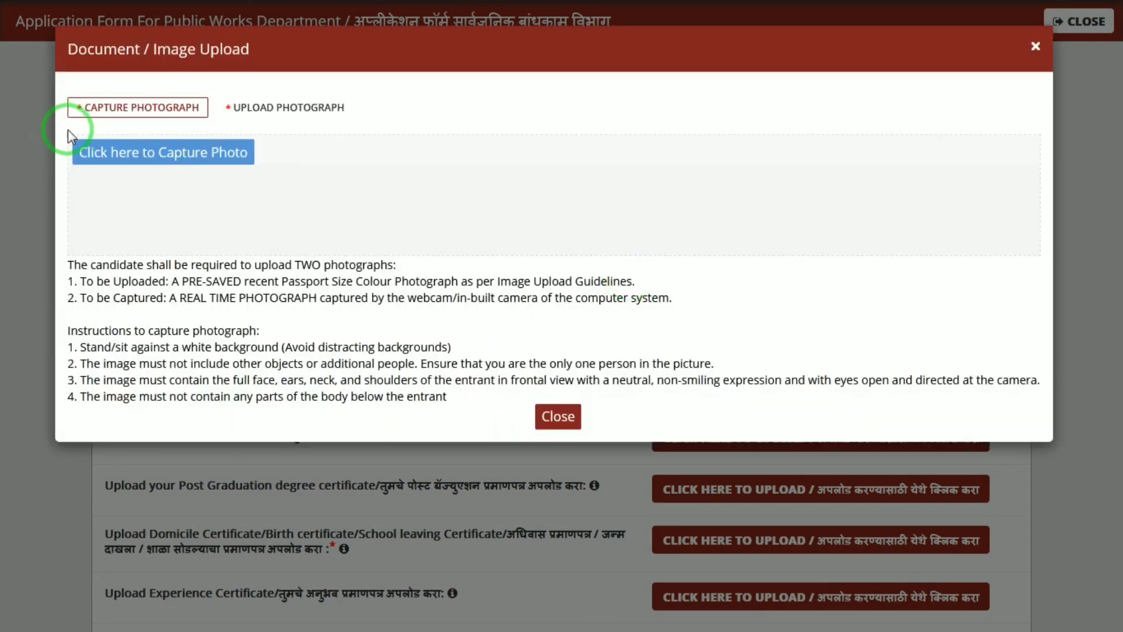
pyautogui.click(252, 111)
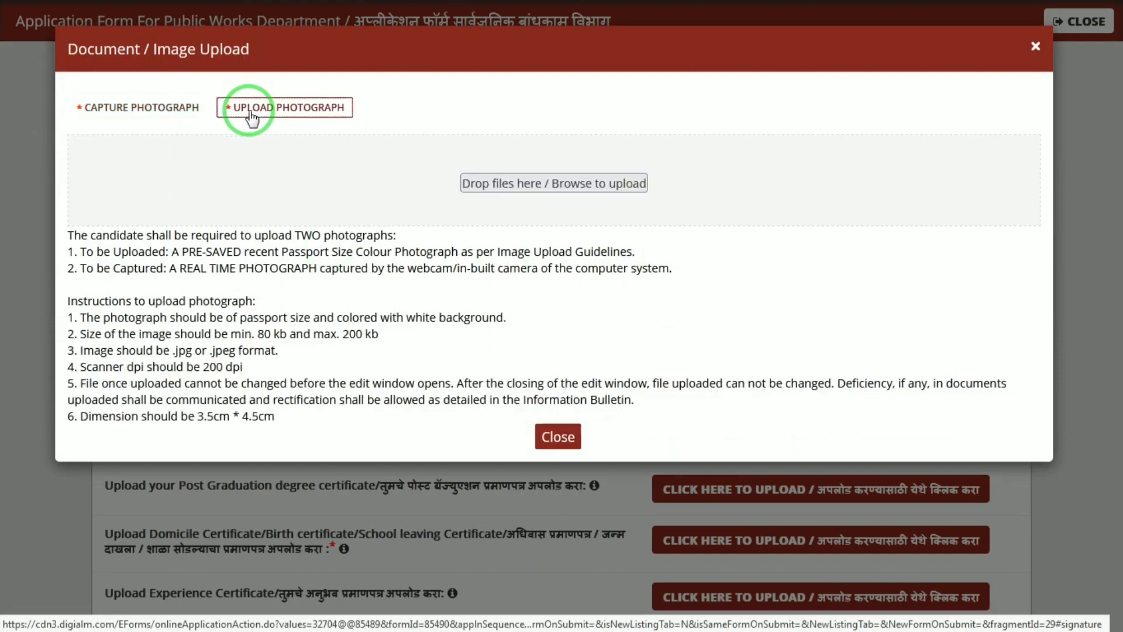
pyautogui.click(522, 185)
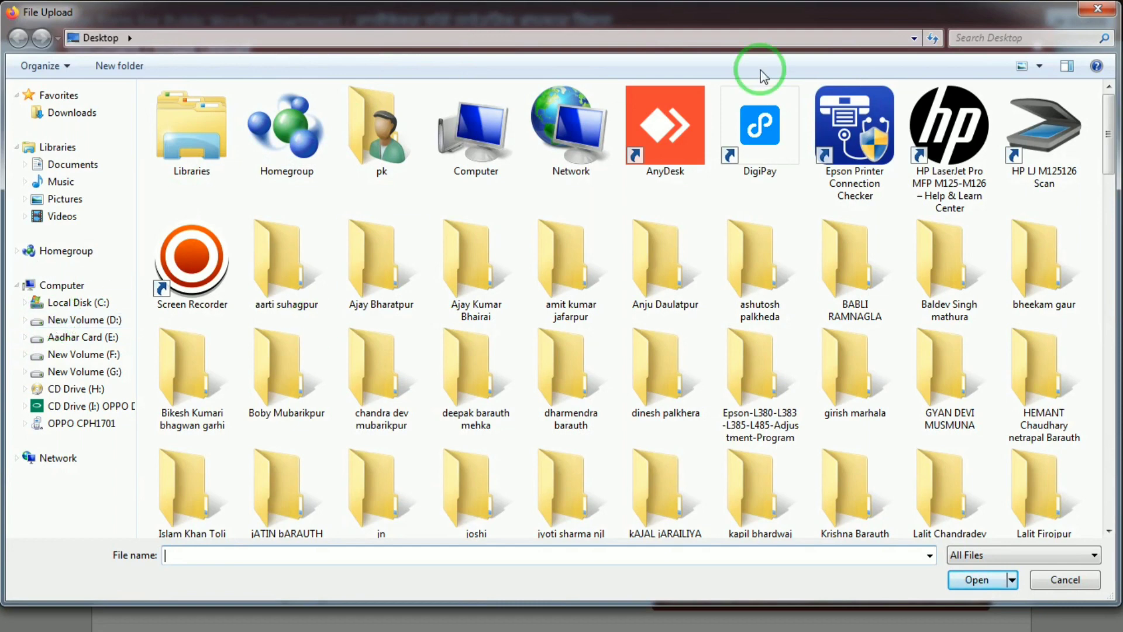
# Step: Browse the file chooser to the document folder on New Volume (D:)
pyautogui.click(495, 152)
pyautogui.doubleClick(495, 152)
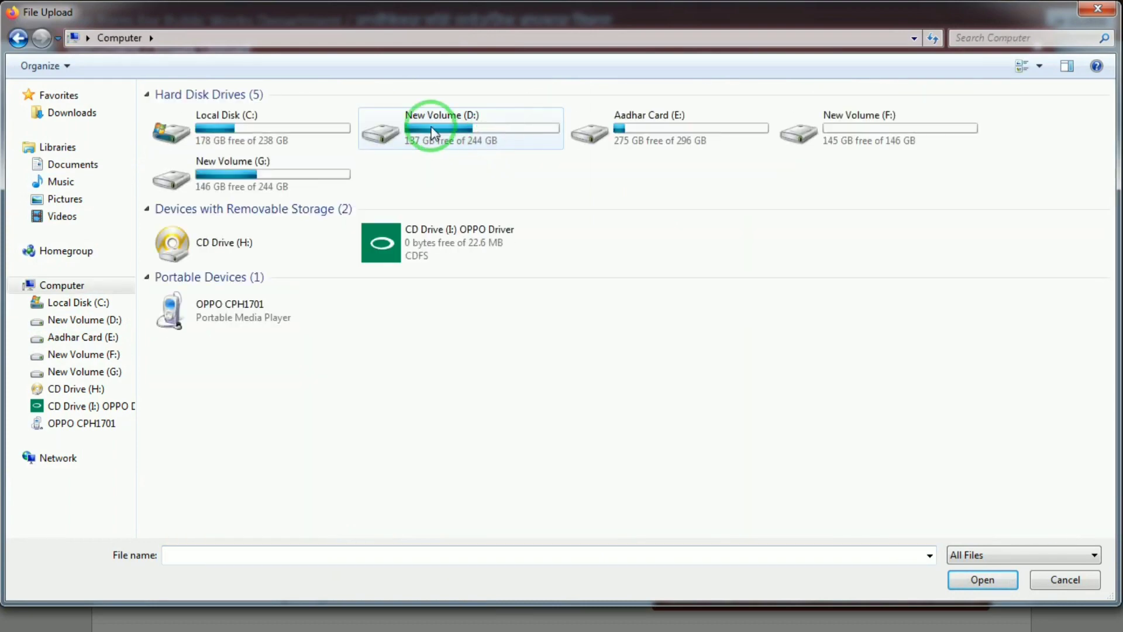
pyautogui.click(431, 132)
pyautogui.doubleClick(482, 142)
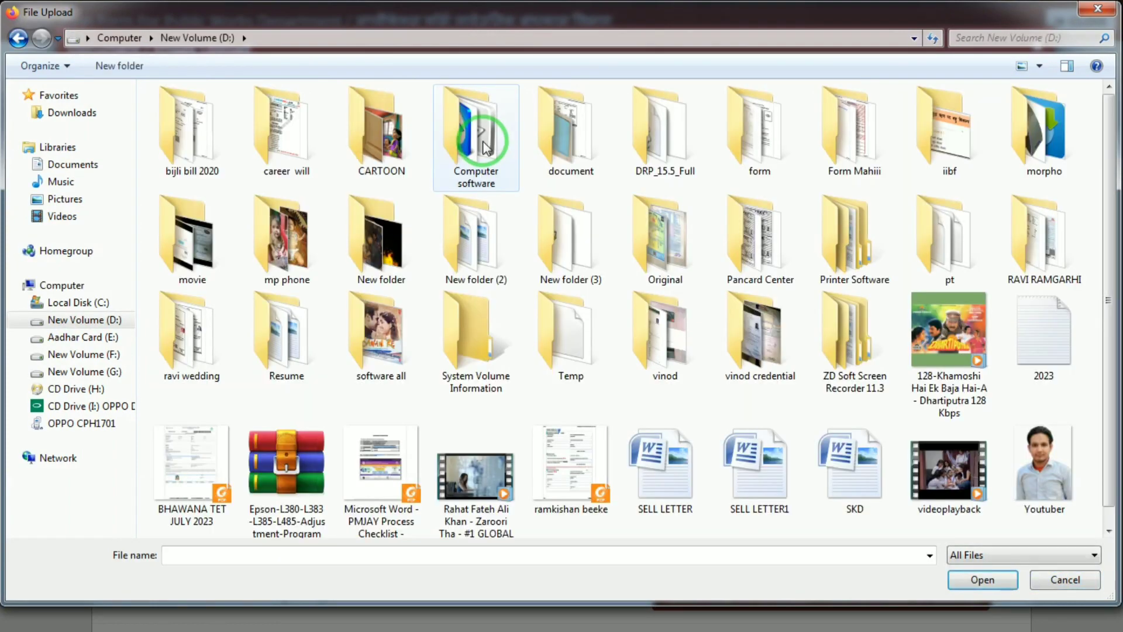
pyautogui.doubleClick(561, 142)
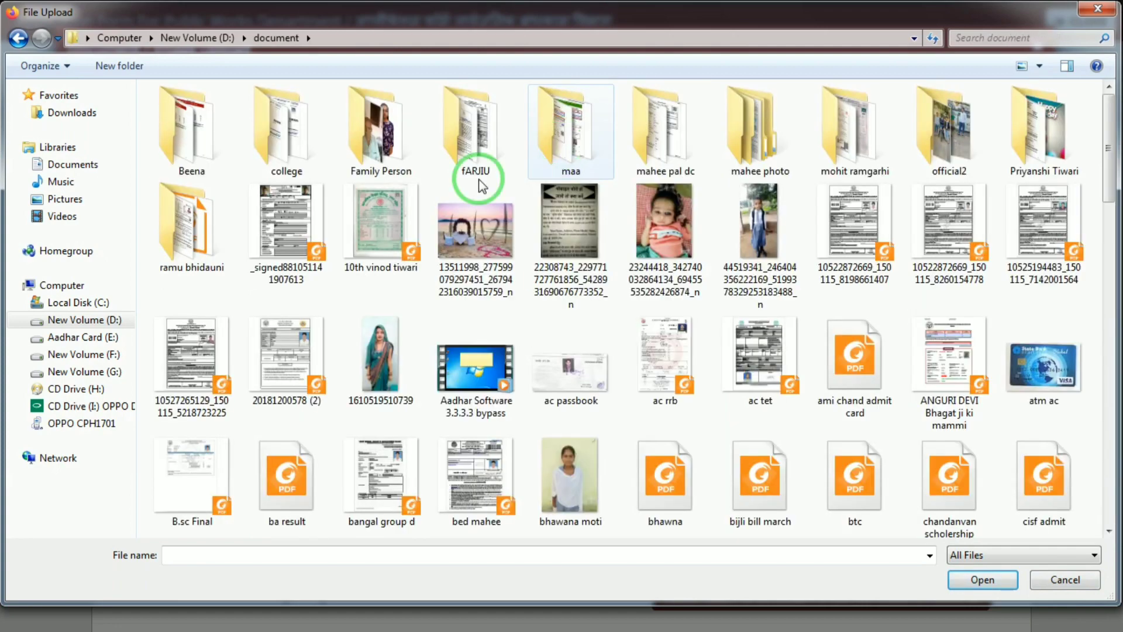
pyautogui.doubleClick(788, 149)
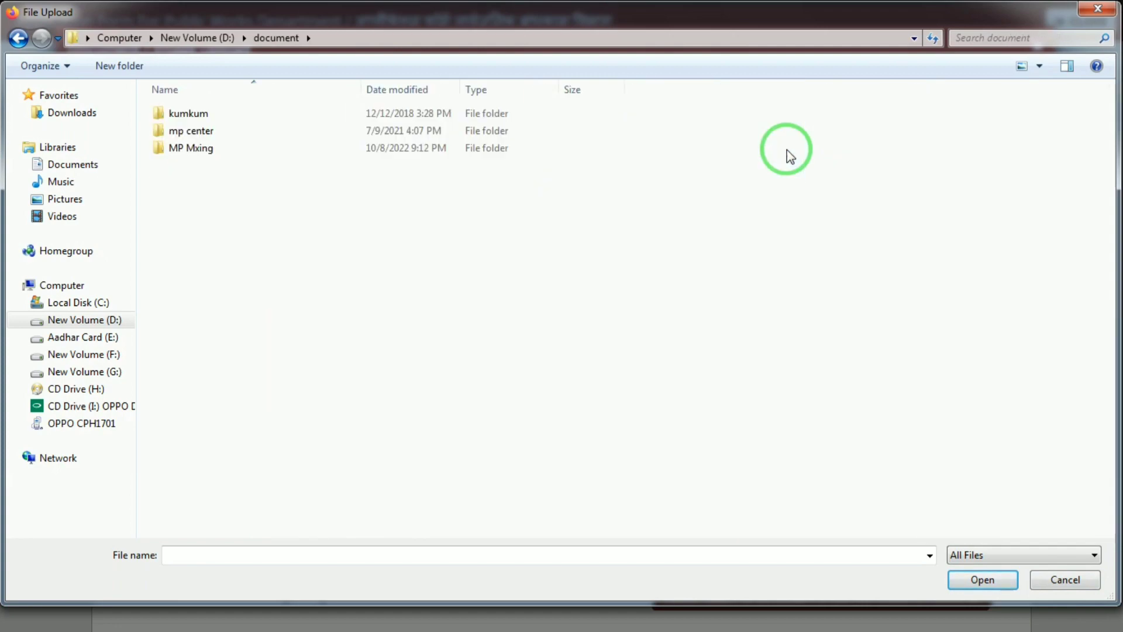
# Step: Pick the POOOOO image from the photo scans subfolder, then close the too-small upload box
pyautogui.click(16, 44)
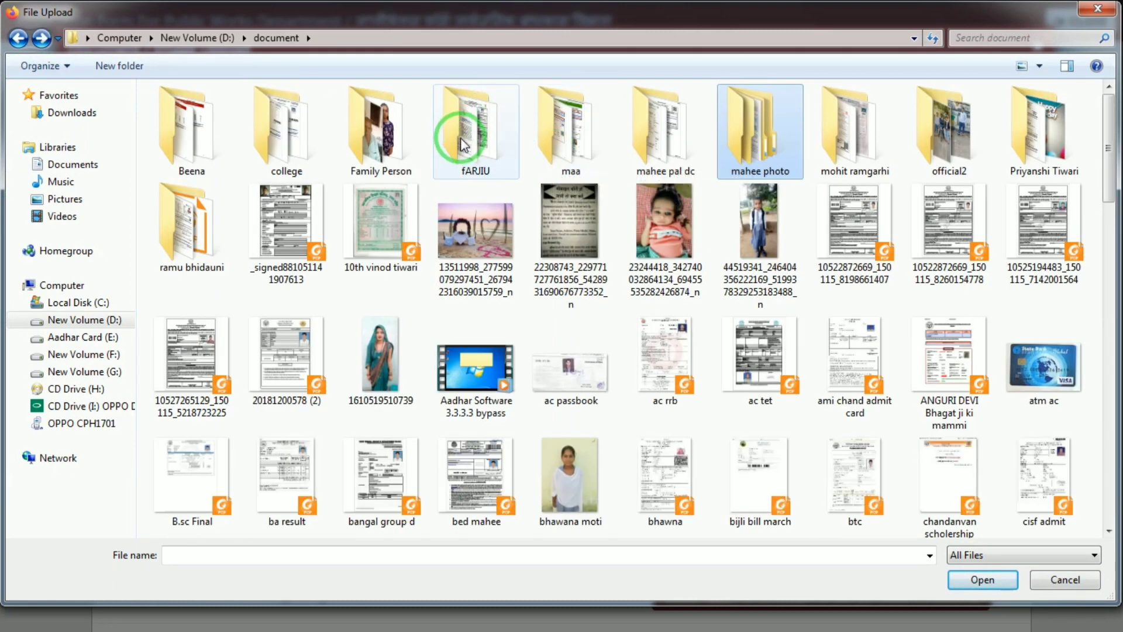
pyautogui.doubleClick(667, 140)
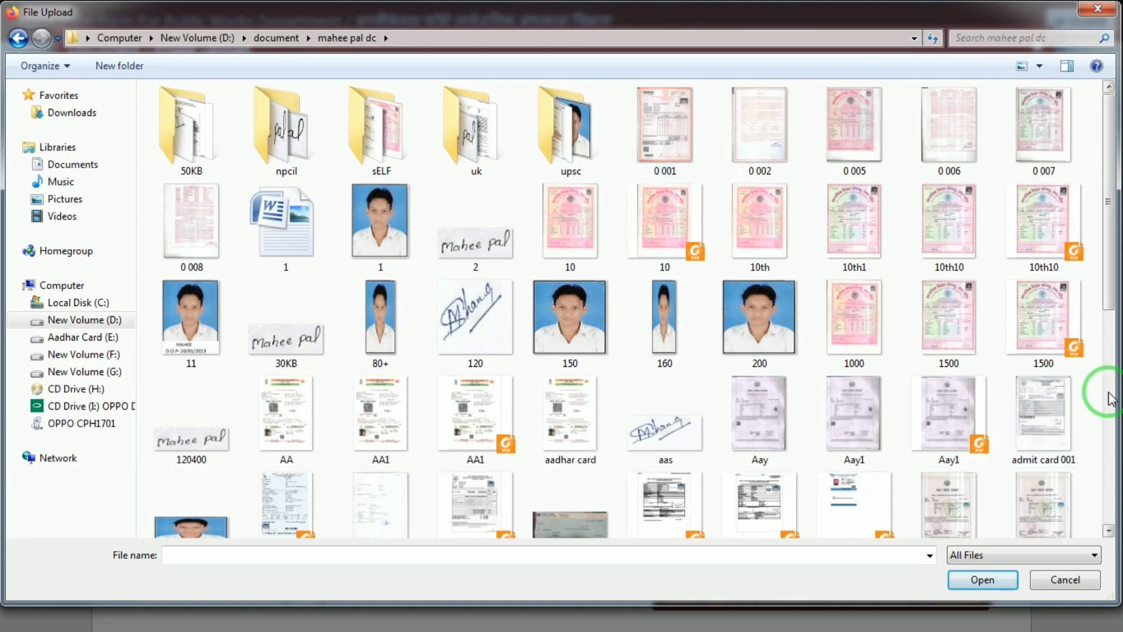
pyautogui.scroll(-5, 1106, 394)
pyautogui.doubleClick(1031, 368)
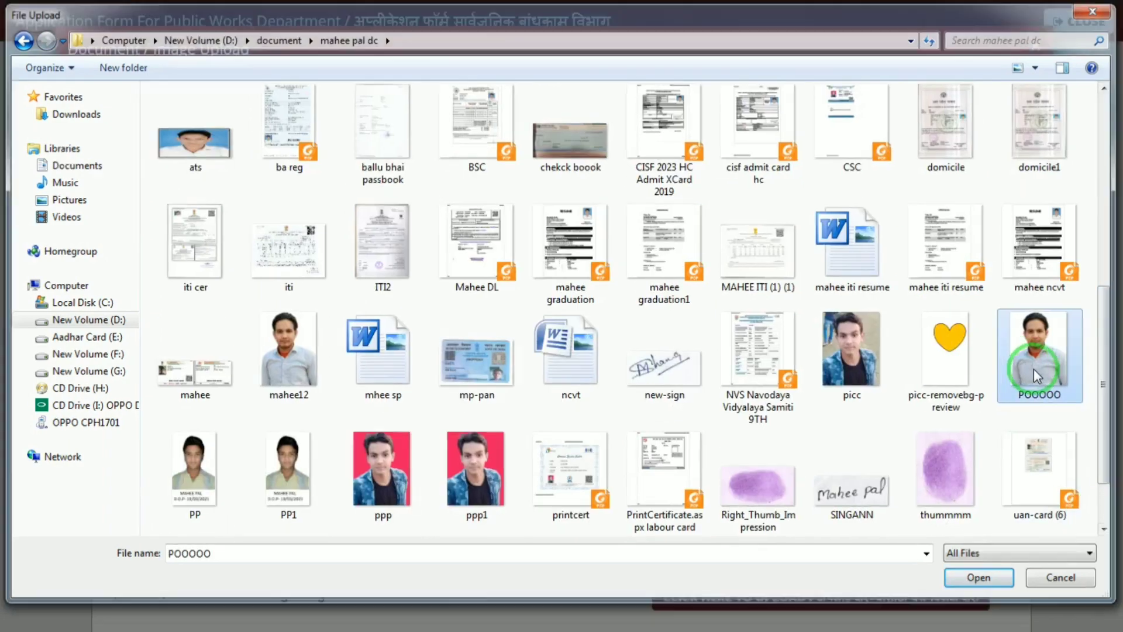
pyautogui.click(565, 468)
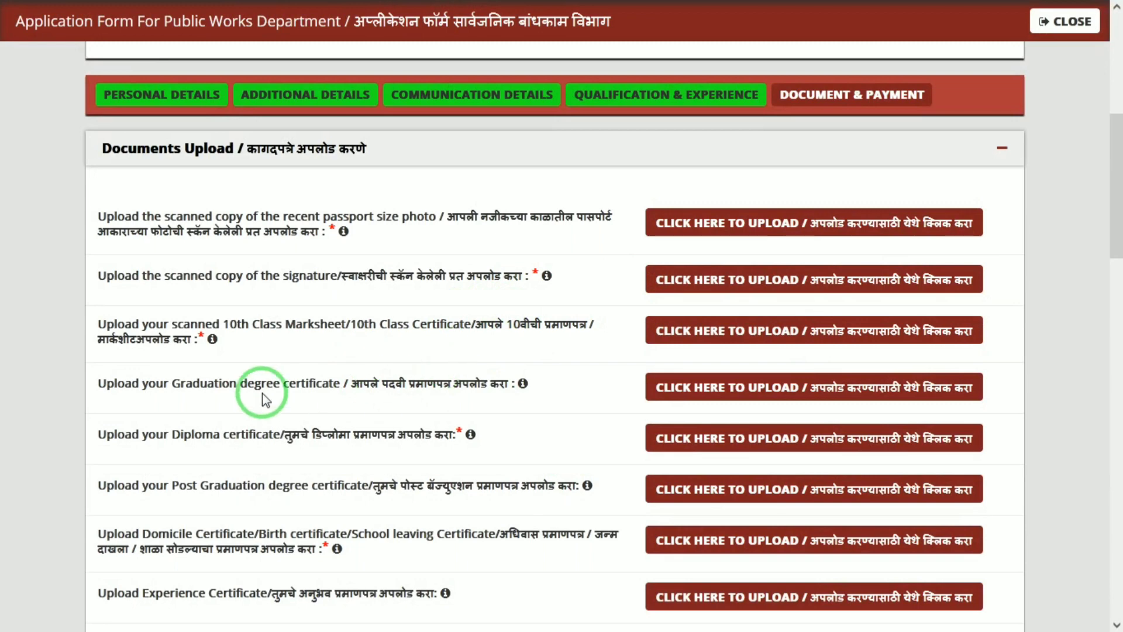
pyautogui.moveTo(1118, 206); pyautogui.dragTo(1118, 247)
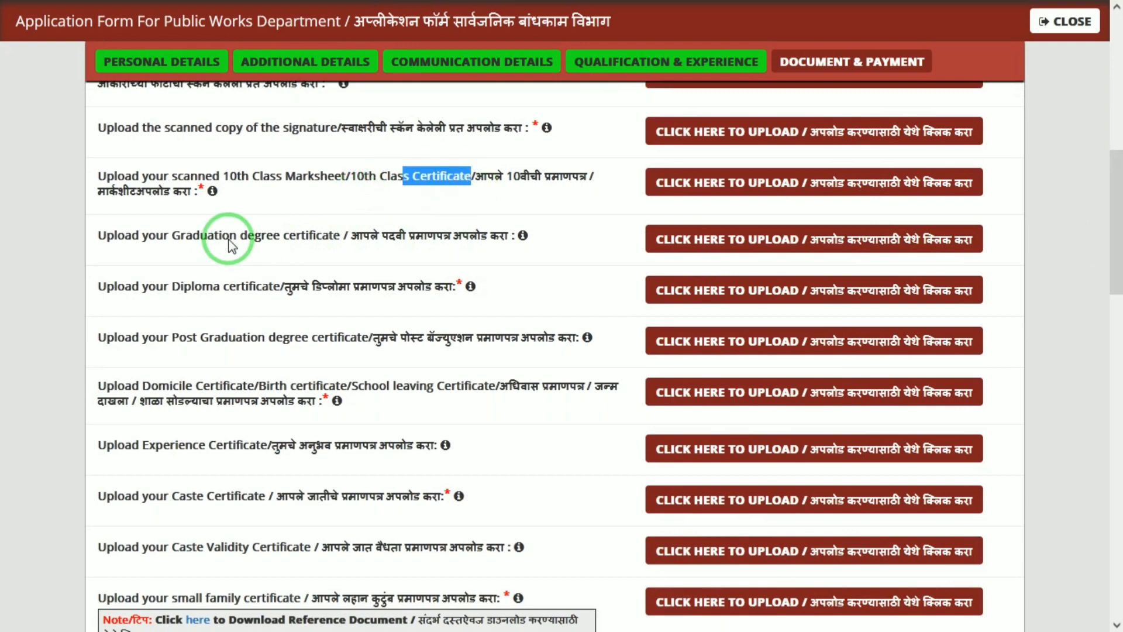
pyautogui.moveTo(237, 239); pyautogui.dragTo(364, 245)
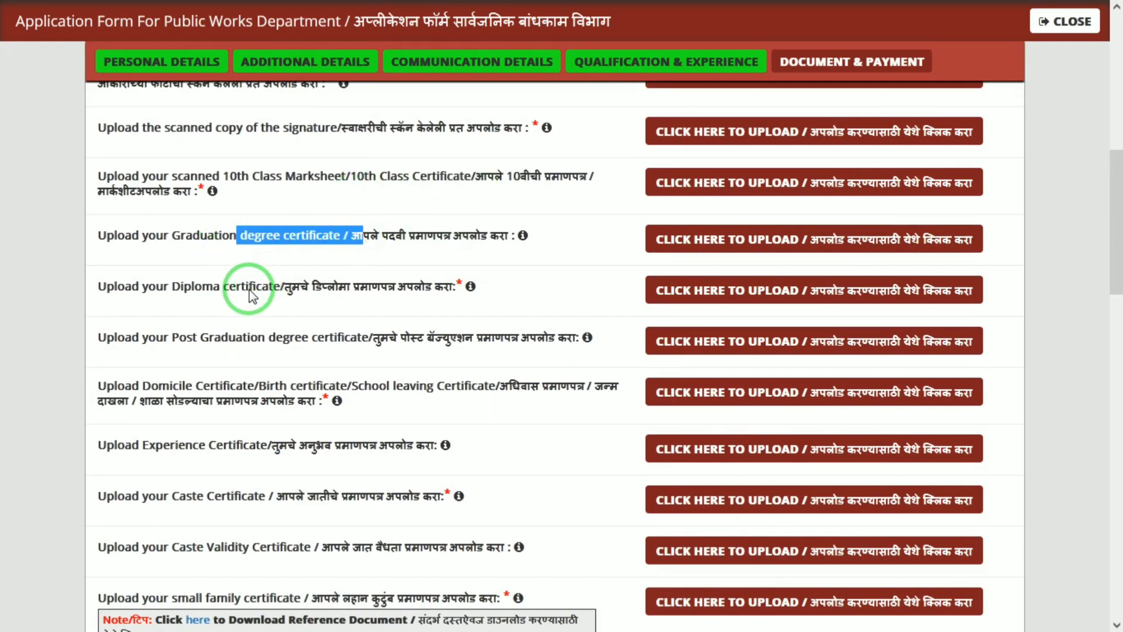
pyautogui.moveTo(249, 287); pyautogui.dragTo(425, 292)
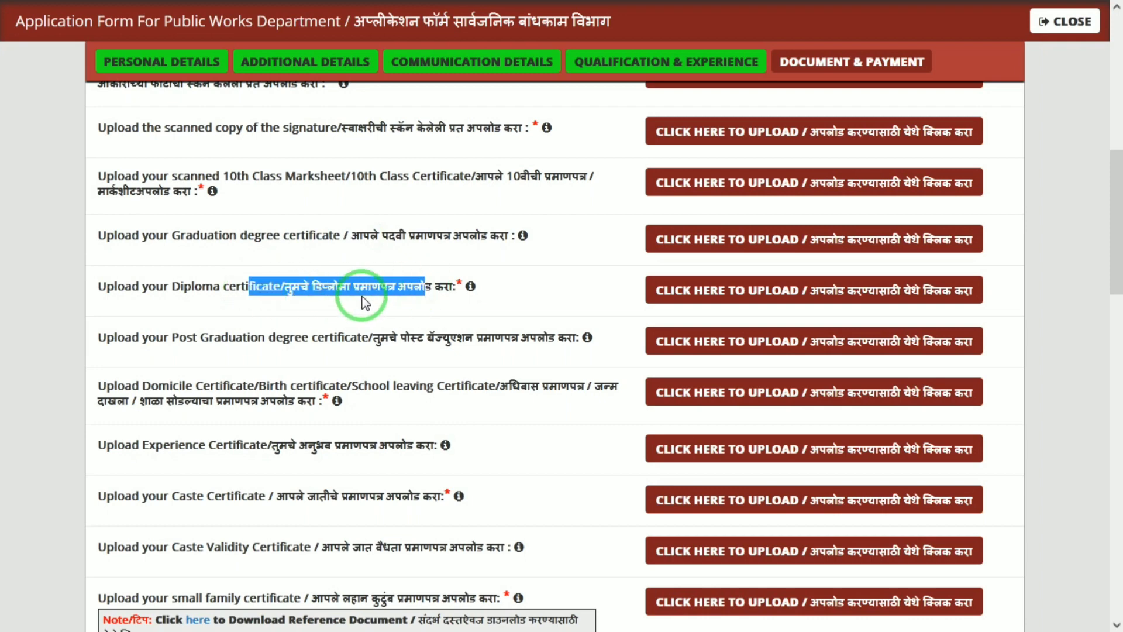
pyautogui.click(289, 368)
pyautogui.moveTo(324, 347); pyautogui.dragTo(383, 346)
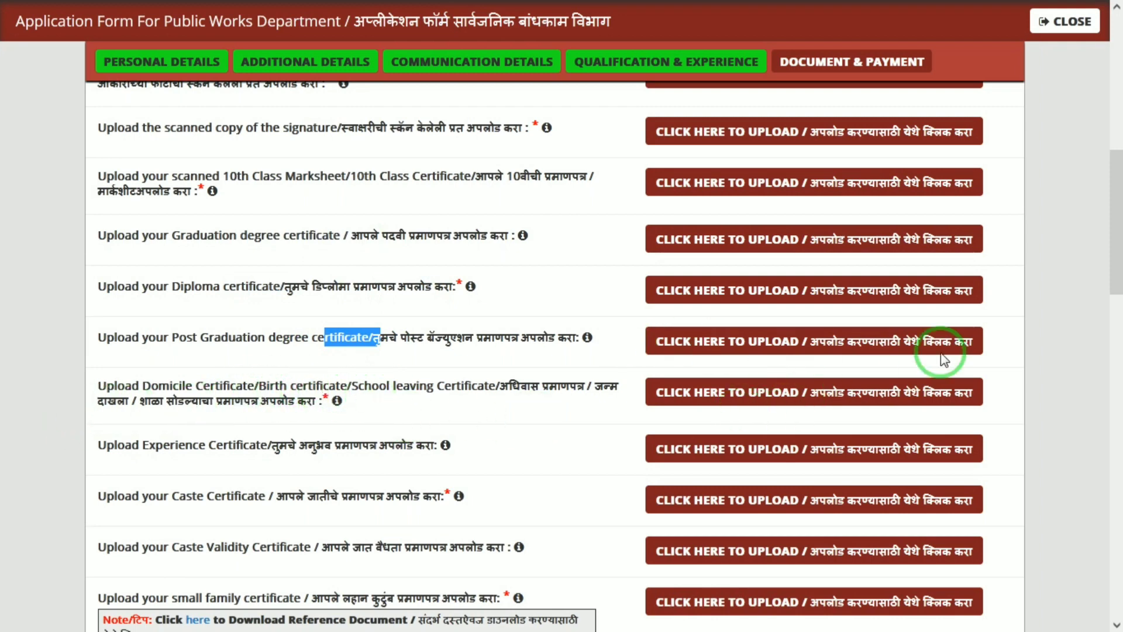
pyautogui.moveTo(1119, 250); pyautogui.dragTo(1119, 288)
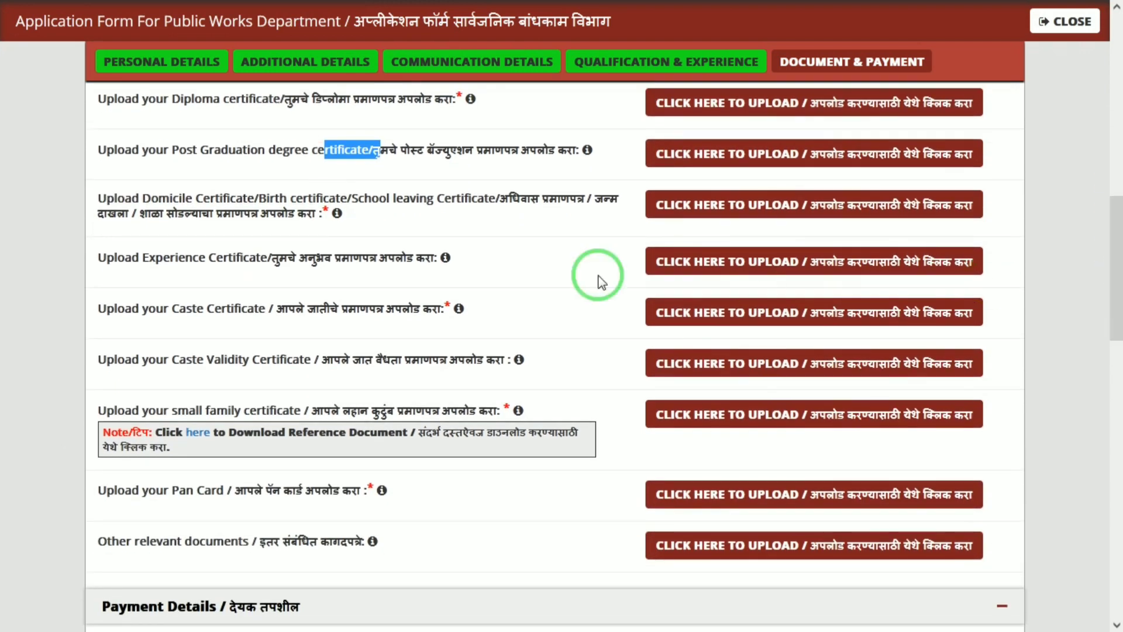
pyautogui.click(337, 214)
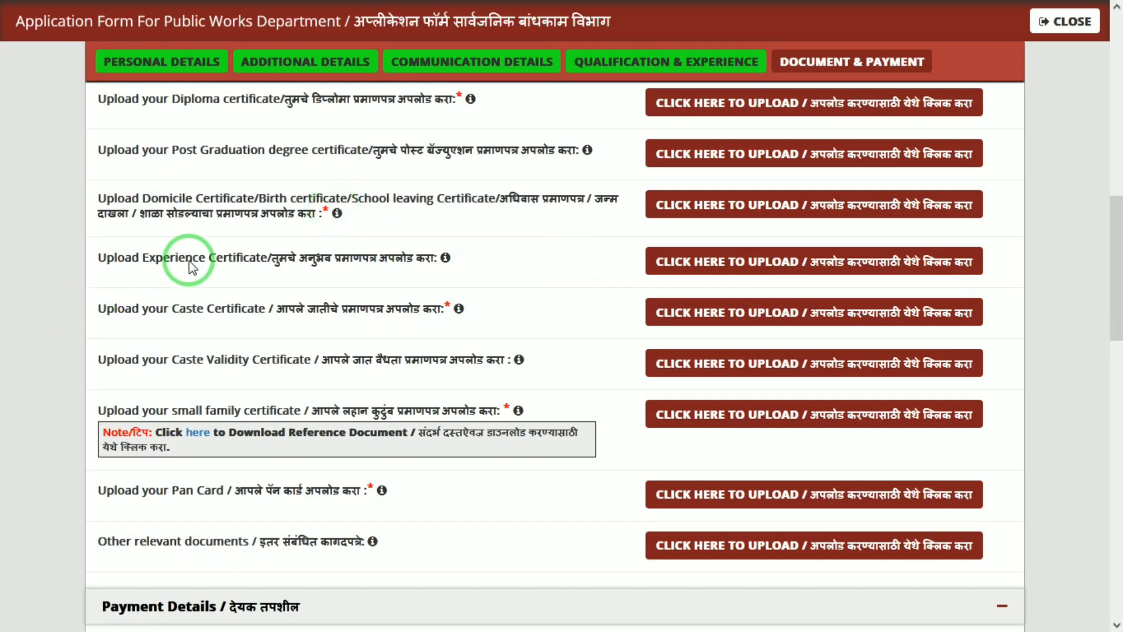
pyautogui.moveTo(193, 266); pyautogui.dragTo(301, 276)
pyautogui.moveTo(145, 311); pyautogui.dragTo(258, 315)
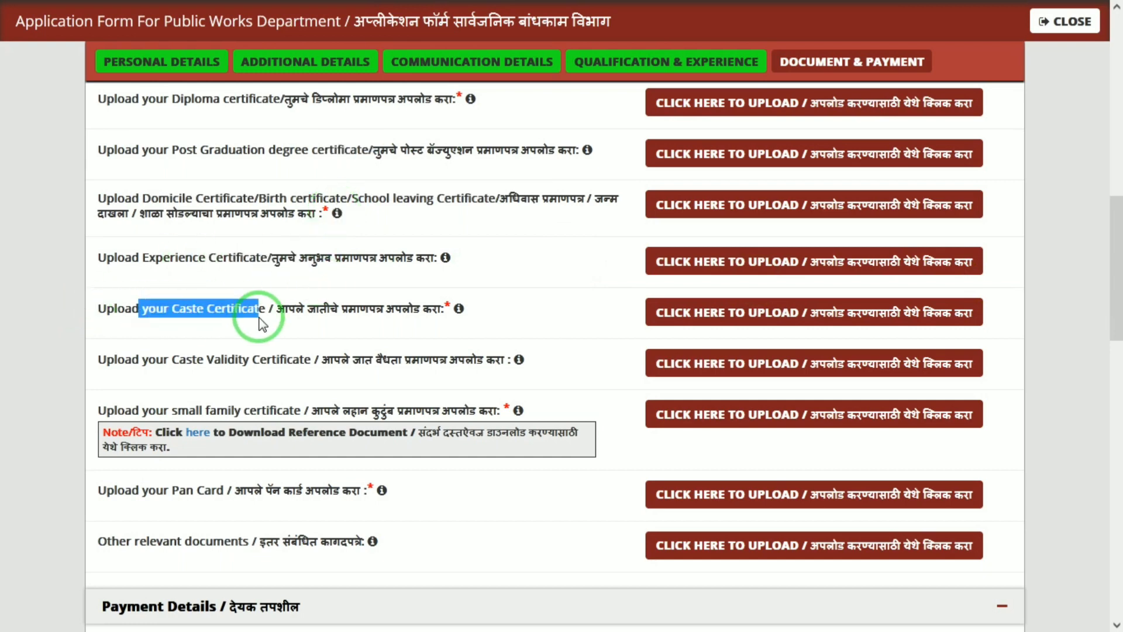
pyautogui.click(165, 363)
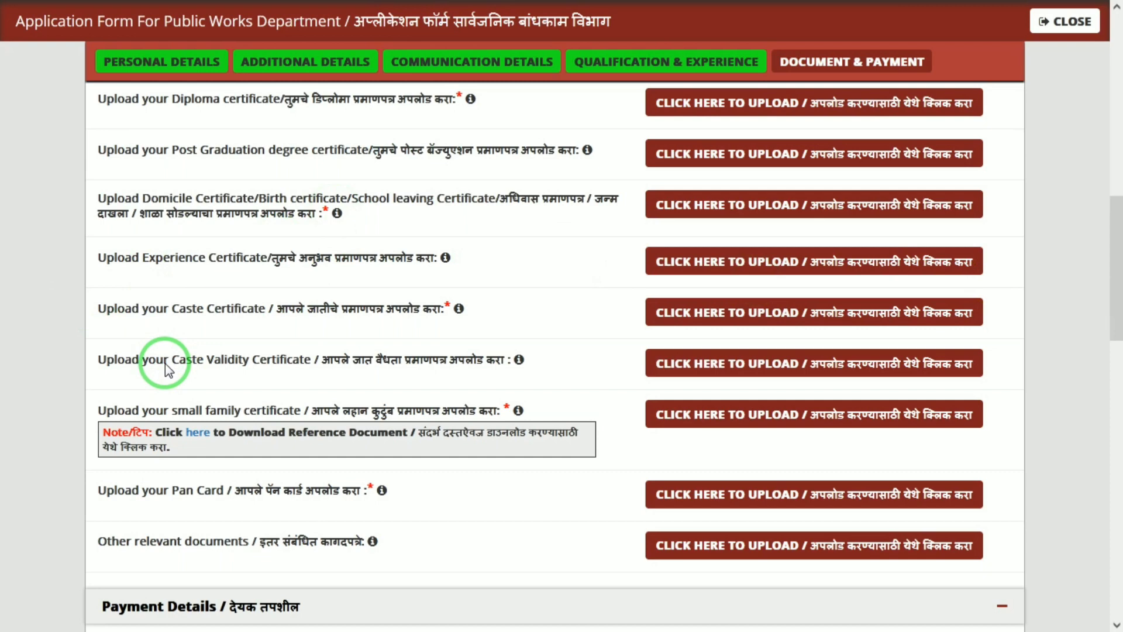
pyautogui.moveTo(165, 363); pyautogui.dragTo(413, 391)
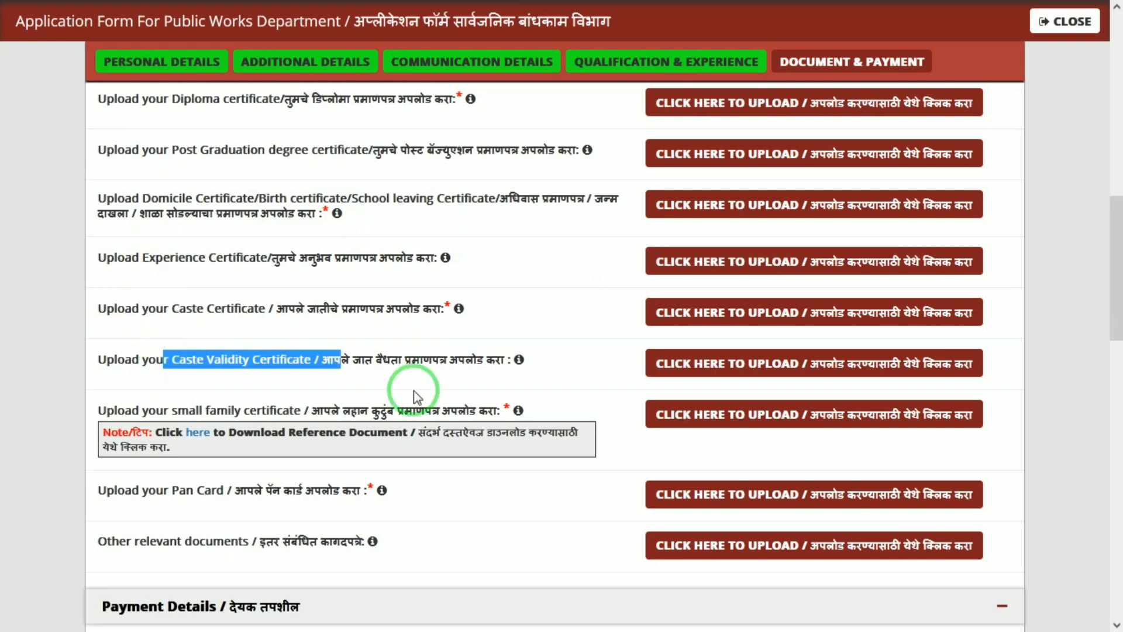
pyautogui.click(413, 391)
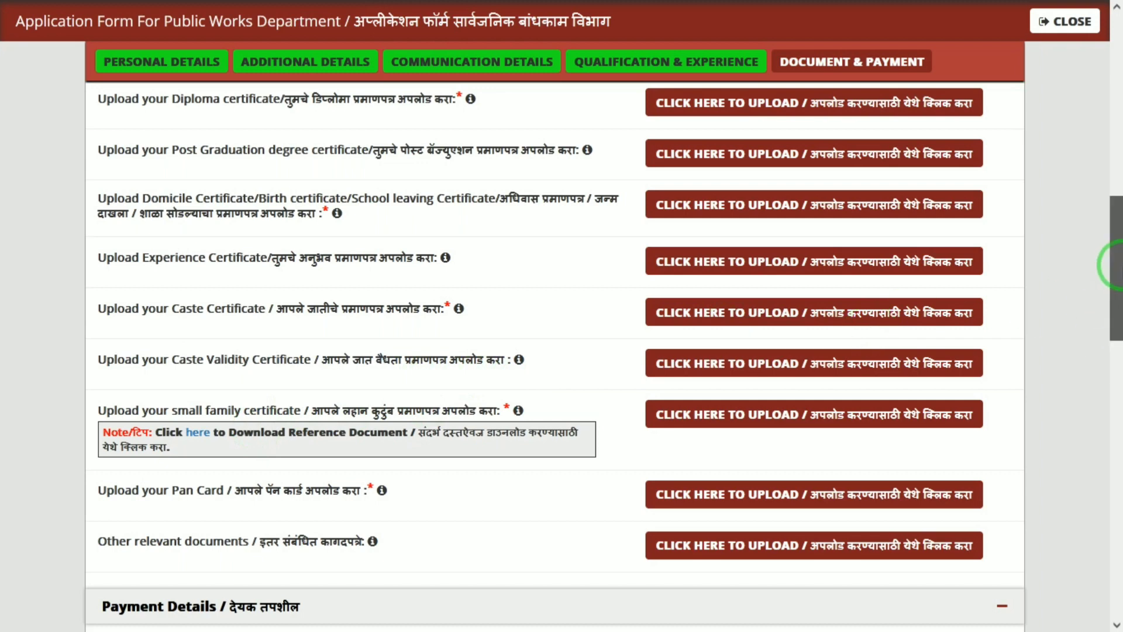
pyautogui.moveTo(1113, 261); pyautogui.dragTo(1119, 325)
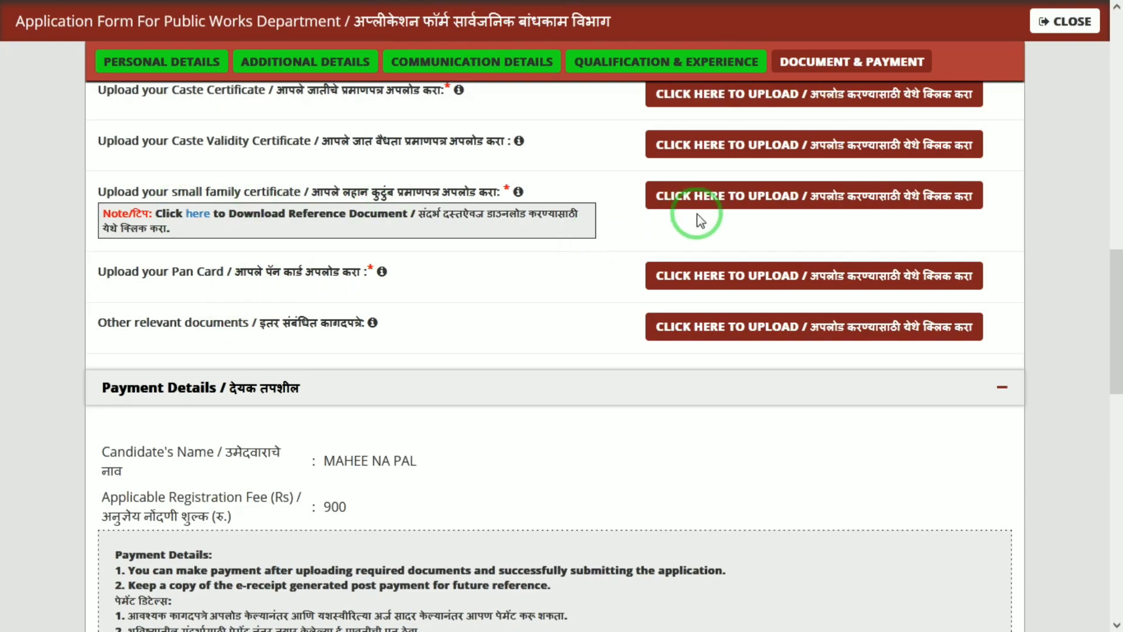
pyautogui.click(197, 214)
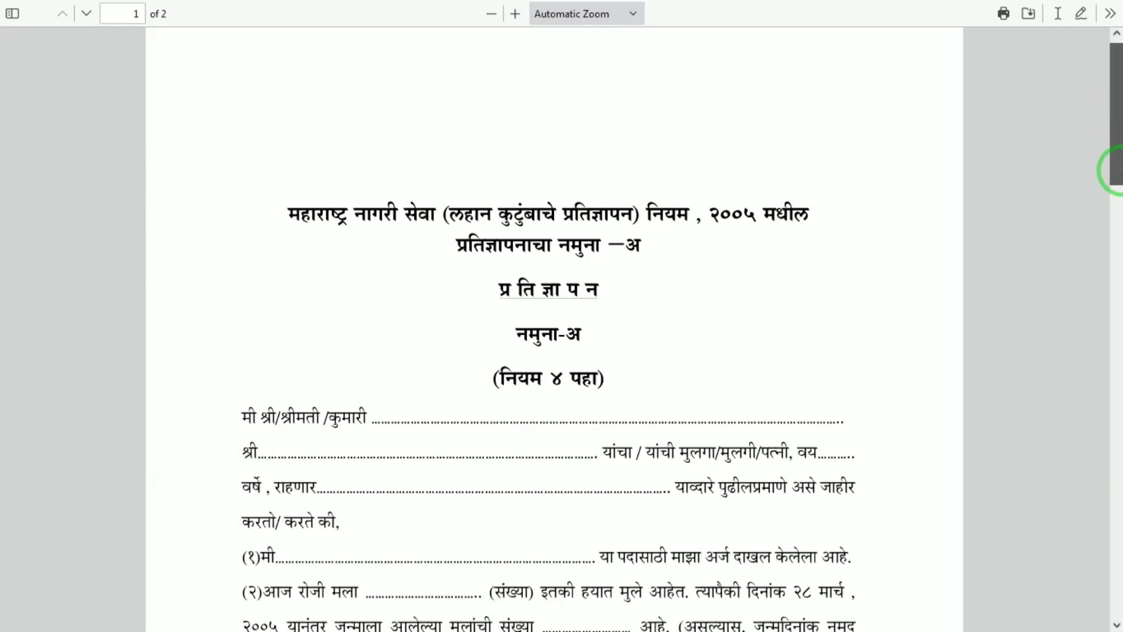
pyautogui.moveTo(1116, 170); pyautogui.dragTo(773, 8)
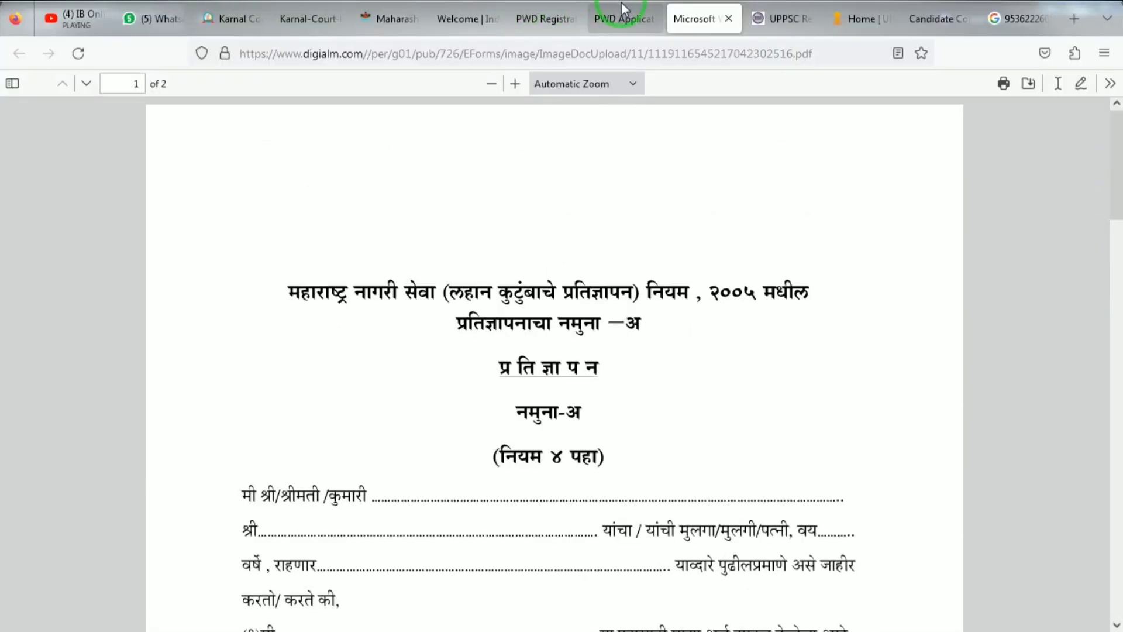
pyautogui.click(617, 18)
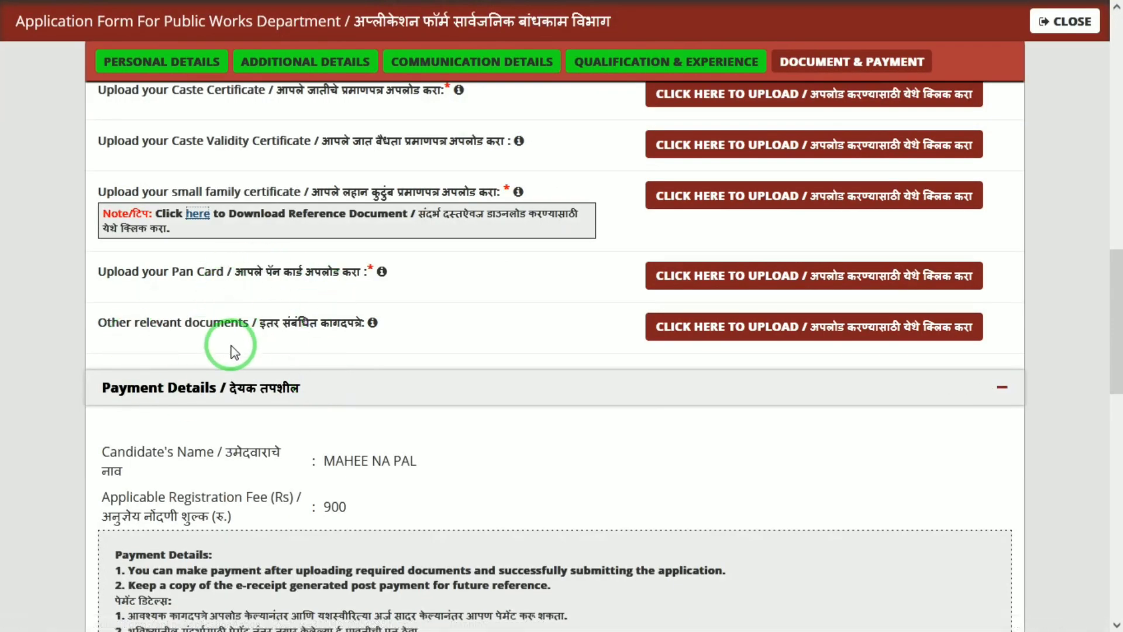
pyautogui.moveTo(1116, 307); pyautogui.dragTo(1116, 550)
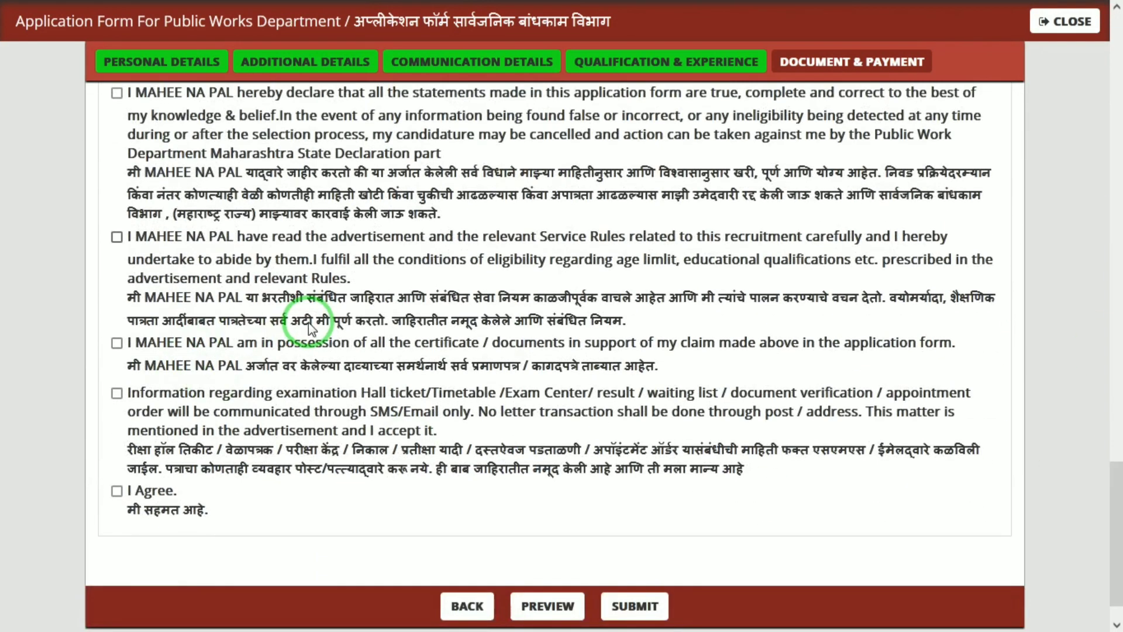